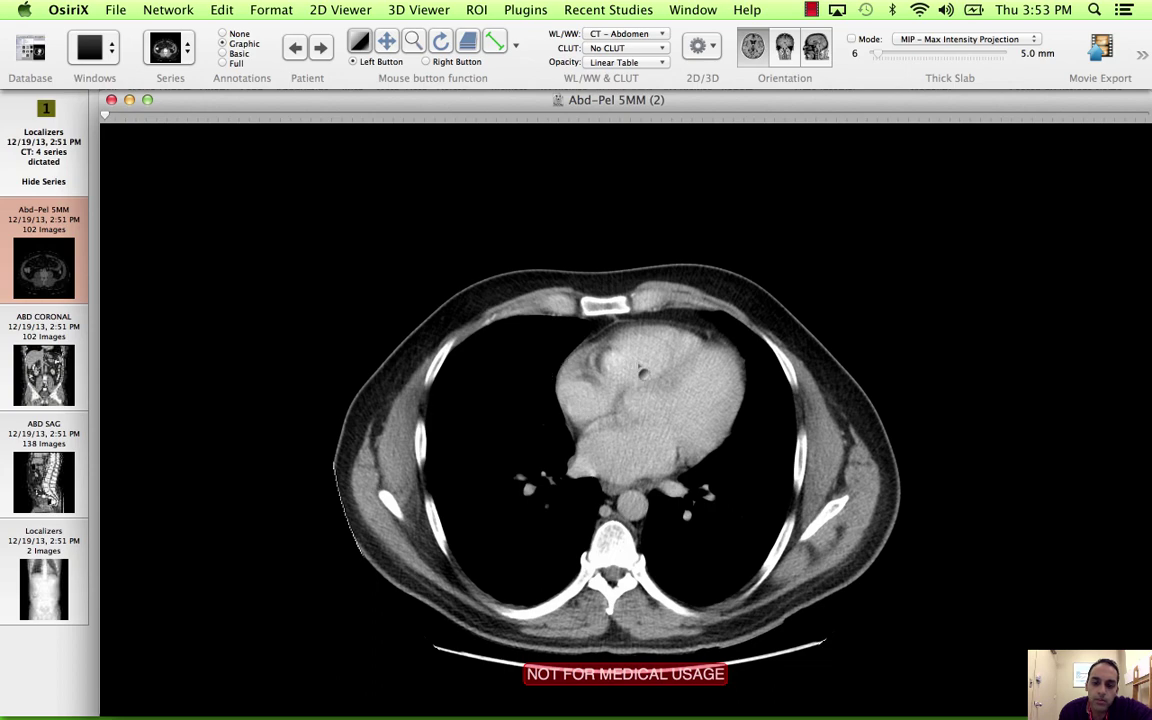
- Review the axial Abd-Pel 5MM slices back and forth from the heart down to the kidneys
{"action": "scroll", "coordinate": [597, 483], "scroll_direction": "down", "scroll_amount": 20}
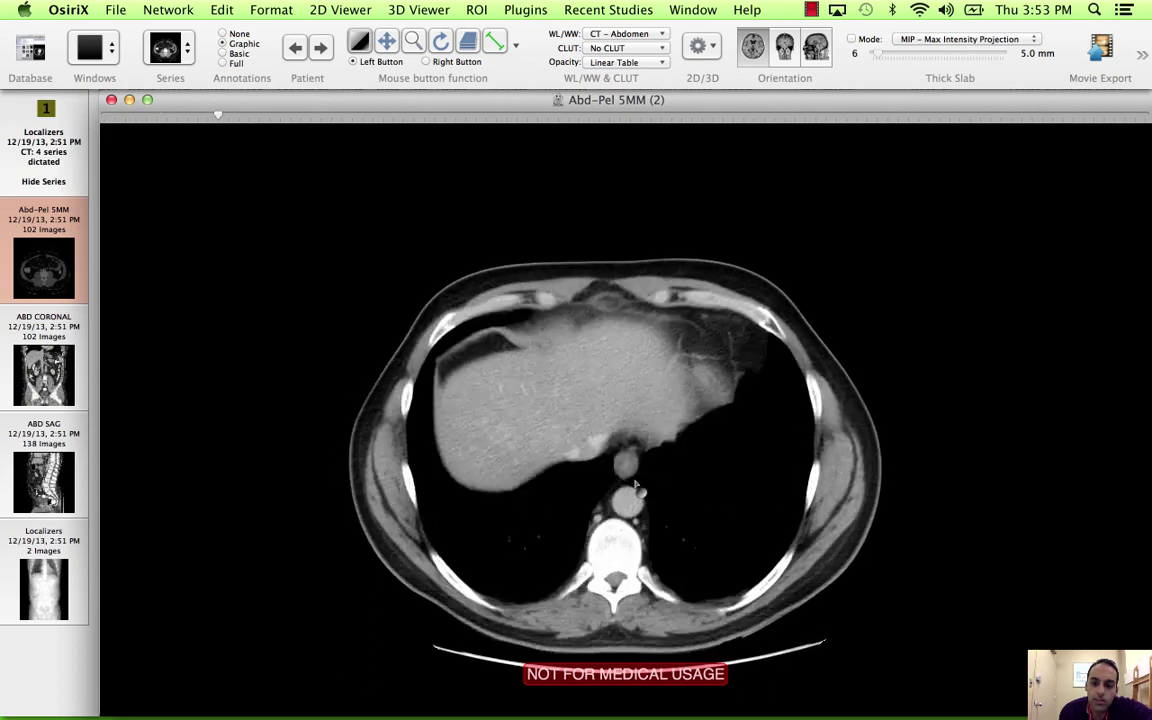
{"action": "scroll", "coordinate": [641, 492], "scroll_direction": "down", "scroll_amount": 10}
{"action": "scroll", "coordinate": [641, 492], "scroll_direction": "up", "scroll_amount": 9}
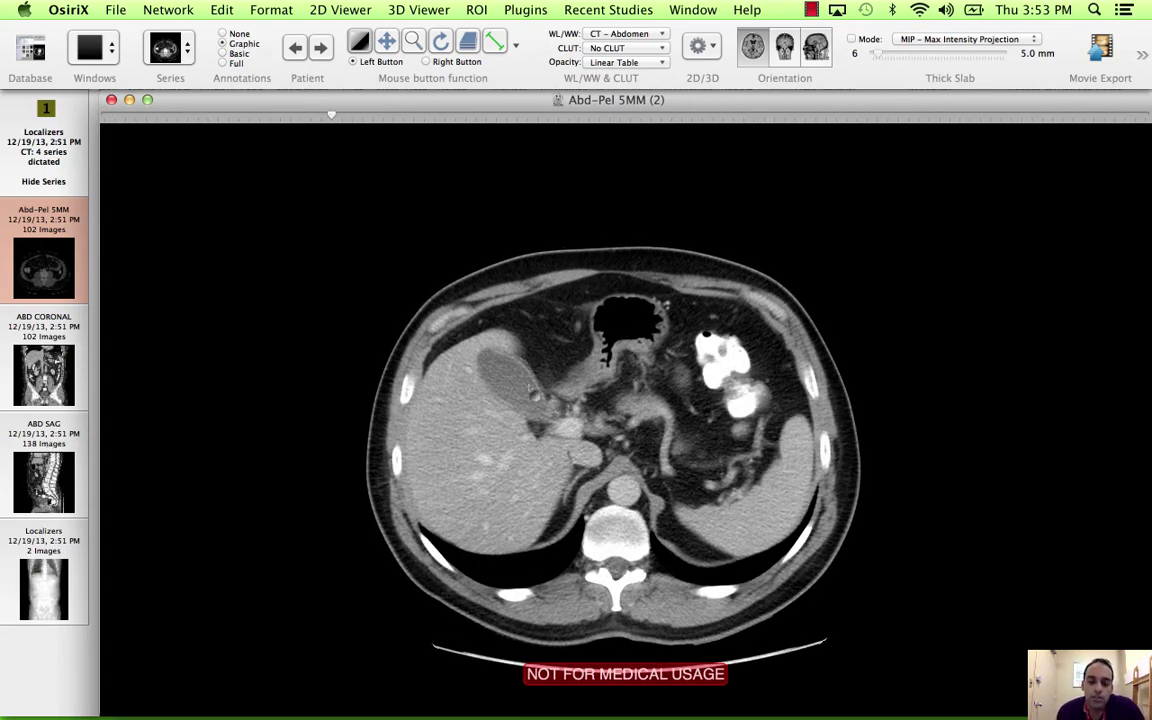
{"action": "scroll", "coordinate": [570, 373], "scroll_direction": "down", "scroll_amount": 5}
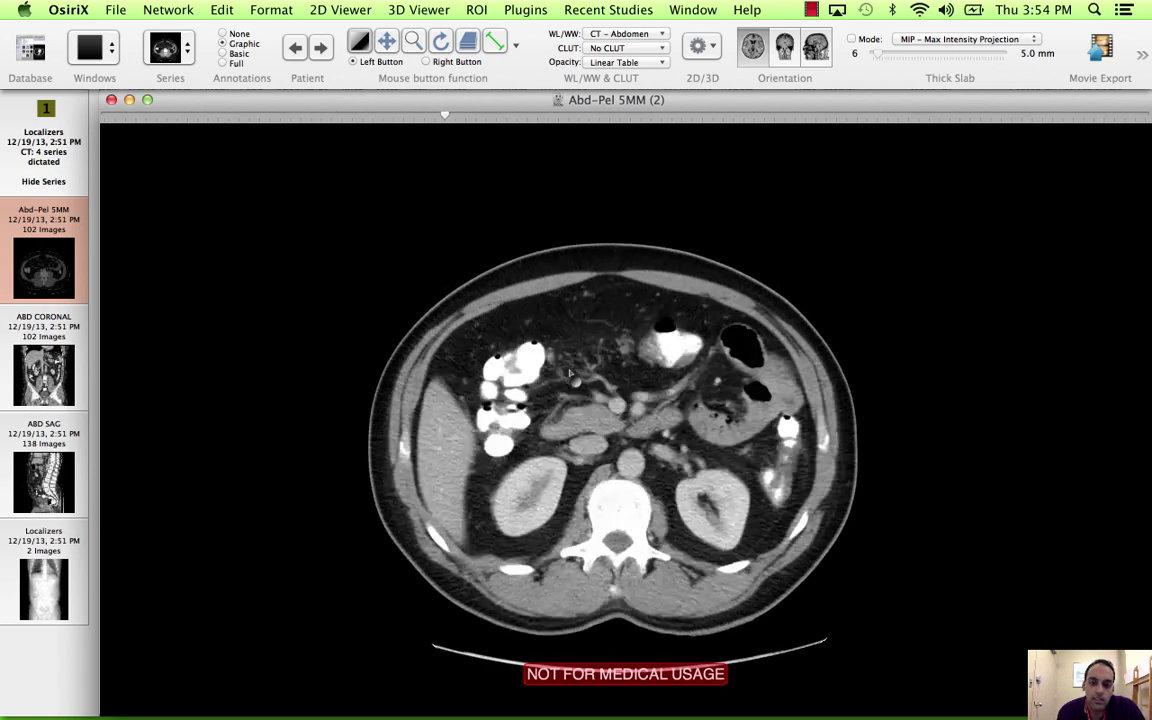
{"action": "scroll", "coordinate": [572, 376], "scroll_direction": "up", "scroll_amount": 14}
{"action": "scroll", "coordinate": [572, 378], "scroll_direction": "up", "scroll_amount": 3}
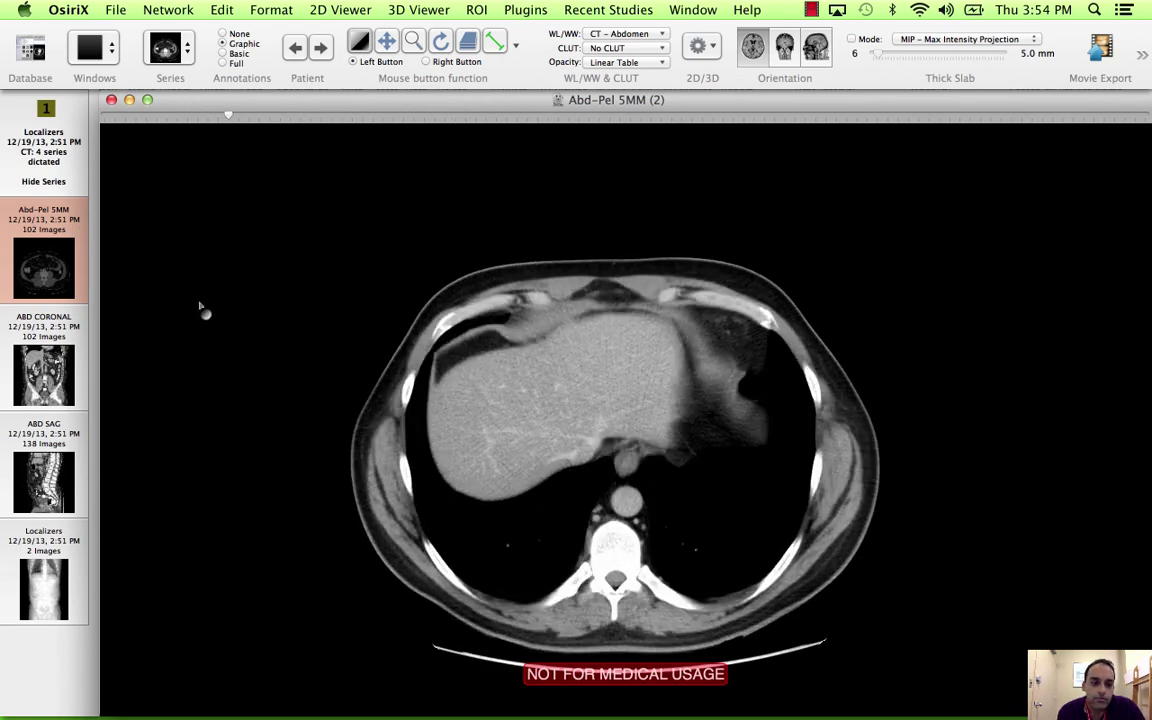
{"action": "scroll", "coordinate": [476, 329], "scroll_direction": "up", "scroll_amount": 6}
{"action": "scroll", "coordinate": [473, 333], "scroll_direction": "down", "scroll_amount": 2}
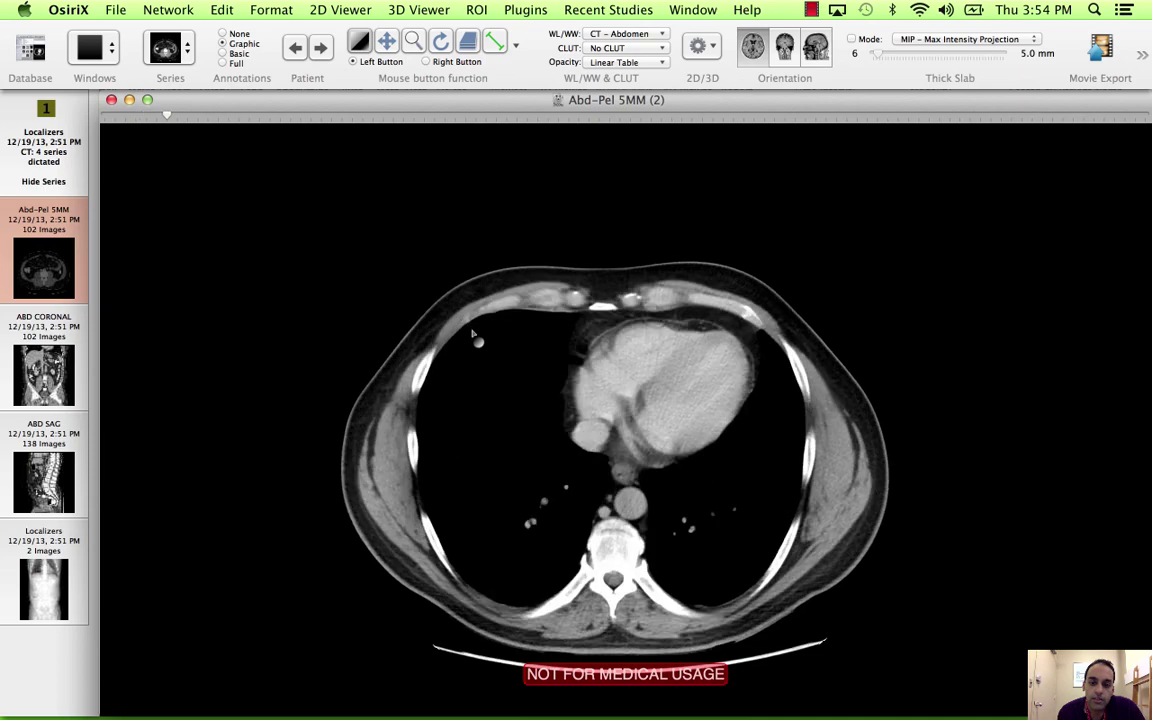
{"action": "scroll", "coordinate": [476, 337], "scroll_direction": "down", "scroll_amount": 18}
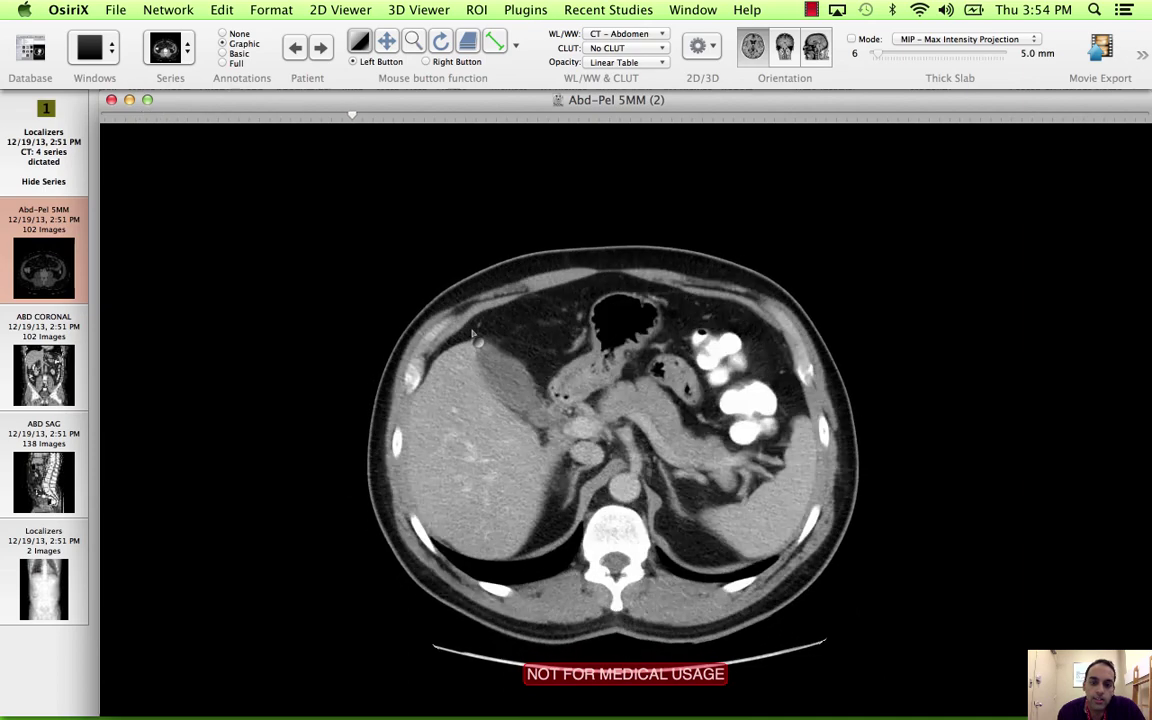
- View the axial series in full screen down through the abdomen and pelvis, and return to the normal window
{"action": "double_click", "coordinate": [574, 321]}
{"action": "scroll", "coordinate": [574, 321], "scroll_direction": "down", "scroll_amount": 6}
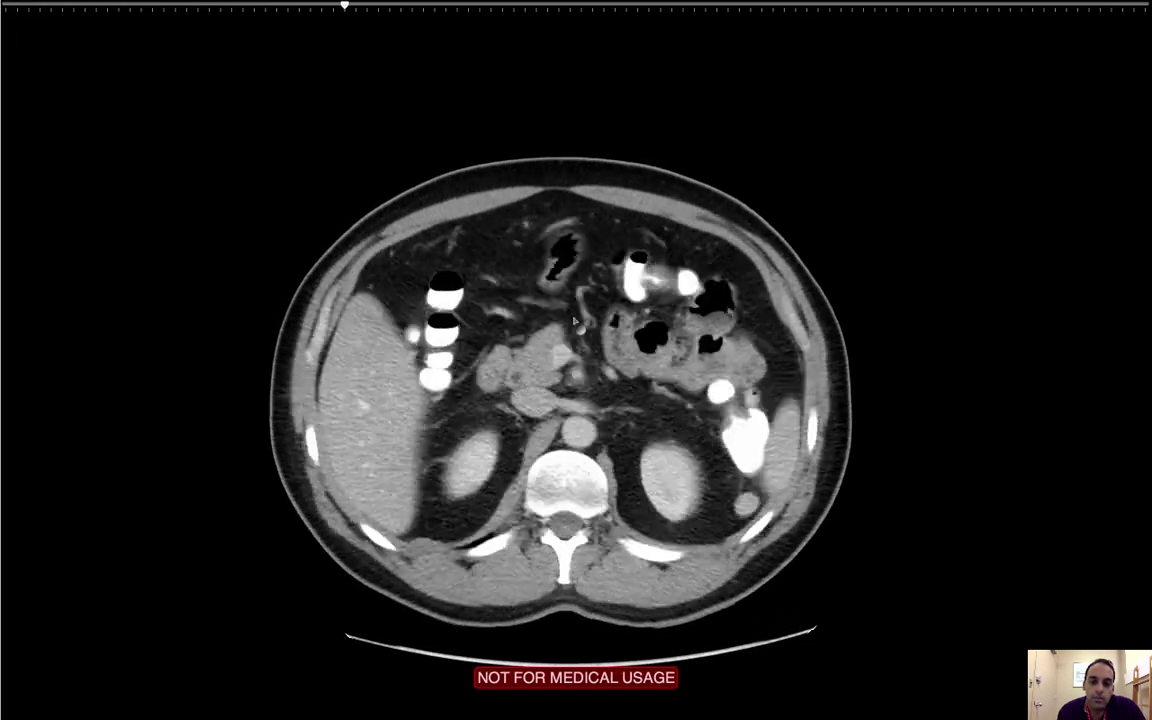
{"action": "scroll", "coordinate": [574, 321], "scroll_direction": "up", "scroll_amount": 12}
{"action": "scroll", "coordinate": [576, 320], "scroll_direction": "down", "scroll_amount": 20}
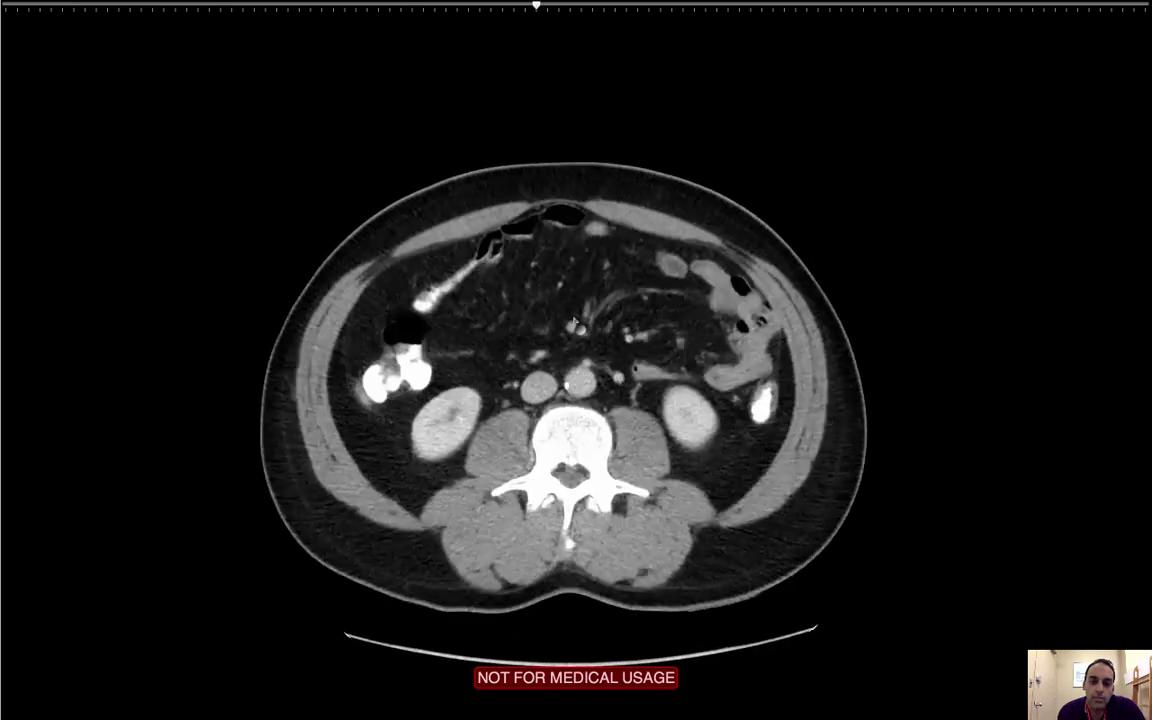
{"action": "scroll", "coordinate": [576, 320], "scroll_direction": "down", "scroll_amount": 20}
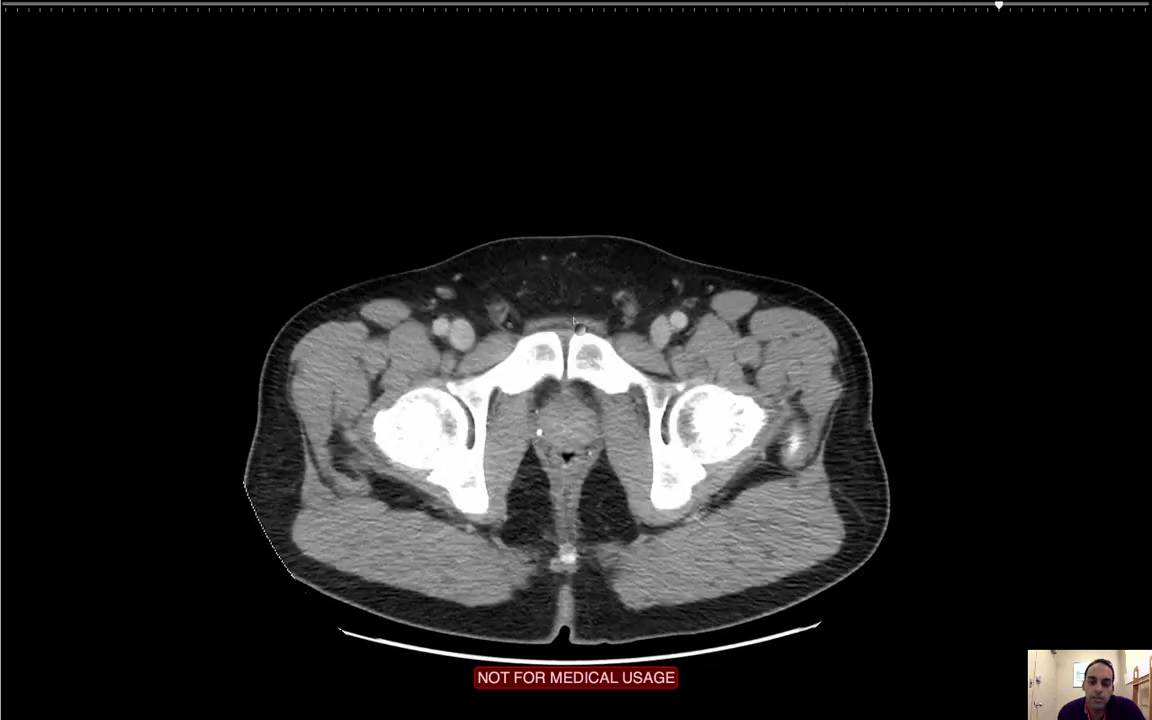
{"action": "scroll", "coordinate": [575, 321], "scroll_direction": "down", "scroll_amount": 4}
{"action": "key", "text": "Escape"}
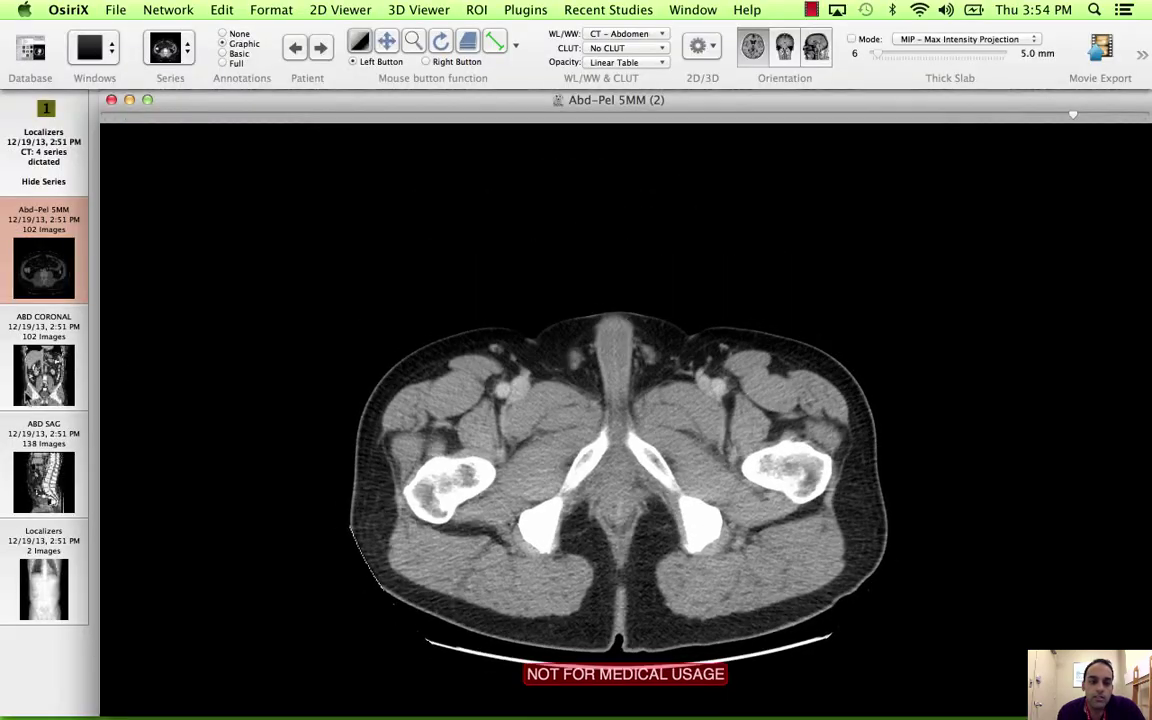
- Open the ABD CORONAL and ABD SAG series in turn and look through the slices of each
{"action": "left_click_drag", "start_coordinate": [24, 391], "coordinate": [499, 354]}
{"action": "scroll", "coordinate": [502, 357], "scroll_direction": "up", "scroll_amount": 20}
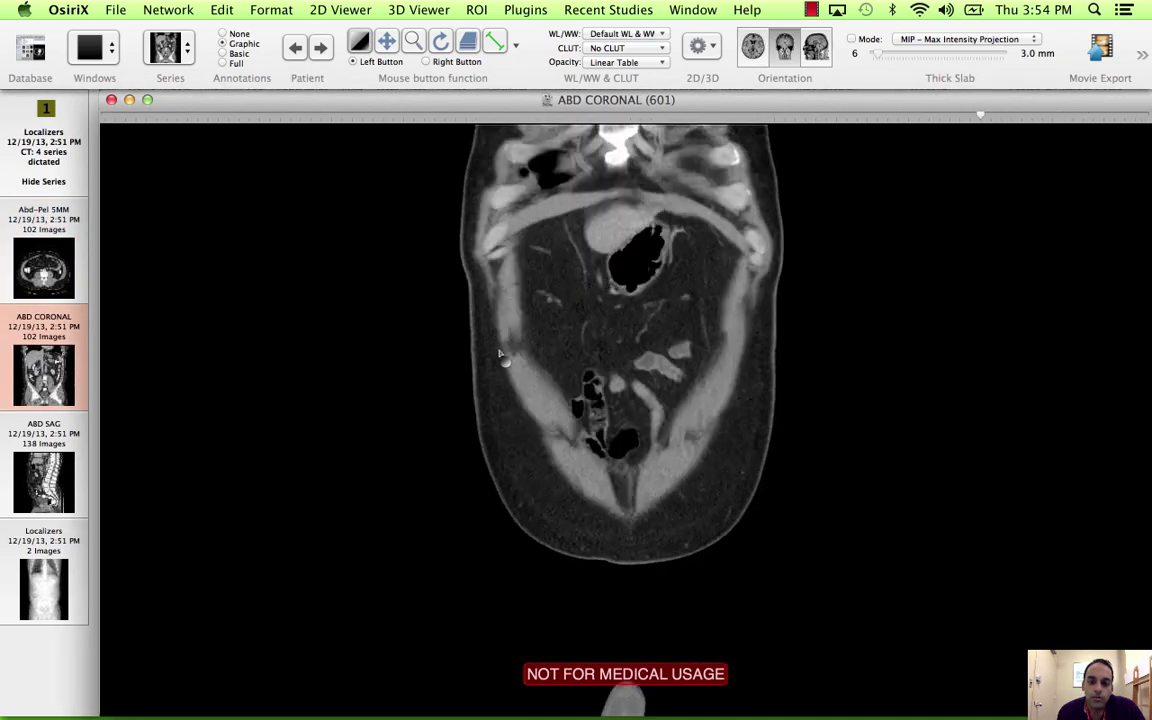
{"action": "left_click", "coordinate": [62, 488]}
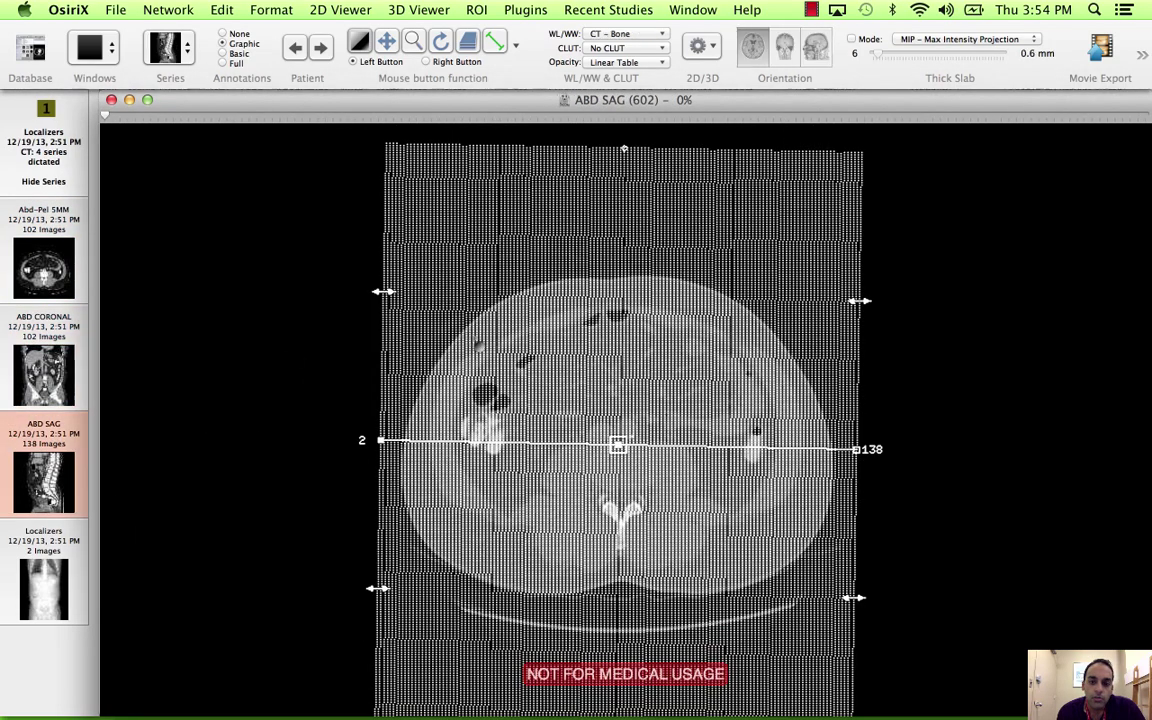
{"action": "scroll", "coordinate": [474, 340], "scroll_direction": "up", "scroll_amount": 20}
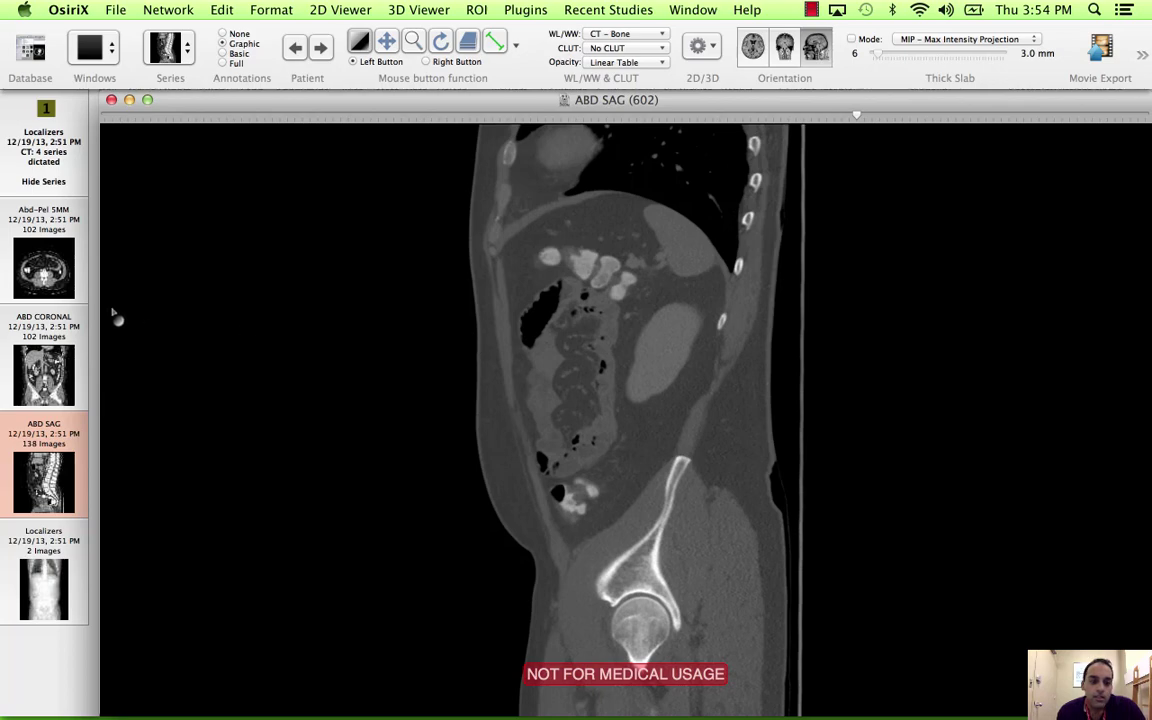
- Reopen the axial Abd-Pel 5MM series in full screen and apply the CT - Pulmonary window preset
{"action": "left_click_drag", "start_coordinate": [46, 268], "coordinate": [700, 350]}
{"action": "scroll", "coordinate": [620, 376], "scroll_direction": "up", "scroll_amount": 3}
{"action": "scroll", "coordinate": [620, 376], "scroll_direction": "down", "scroll_amount": 5}
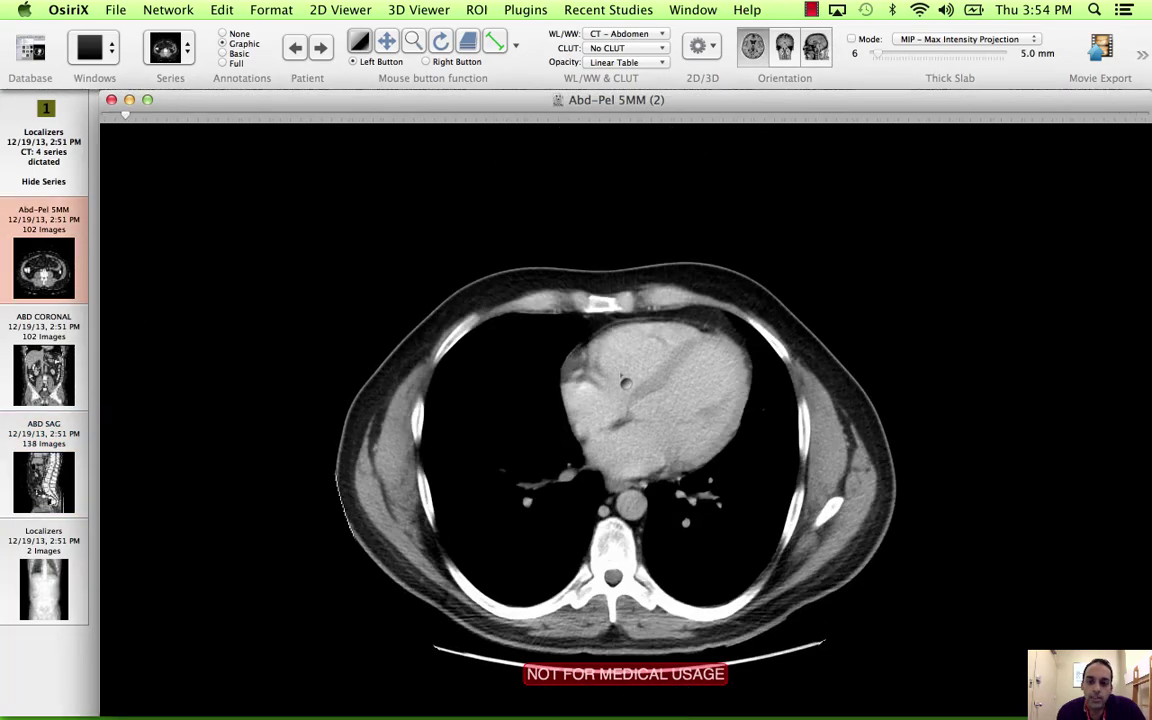
{"action": "key", "text": "Escape"}
{"action": "scroll", "coordinate": [620, 376], "scroll_direction": "down", "scroll_amount": 4}
{"action": "right_click", "coordinate": [617, 376]}
{"action": "mouse_move", "coordinate": [752, 406]}
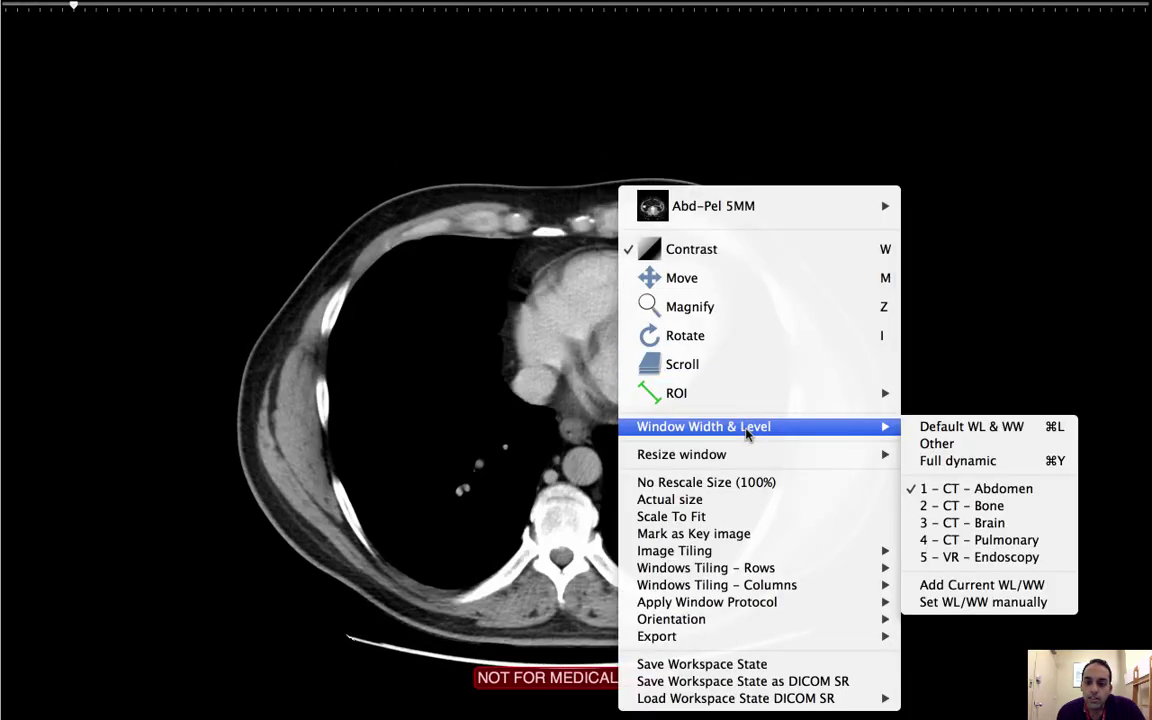
{"action": "left_click", "coordinate": [950, 542]}
- Examine both lung bases in the lung window, from the heart level down to the lowest lung recesses
{"action": "scroll", "coordinate": [741, 432], "scroll_direction": "down", "scroll_amount": 10}
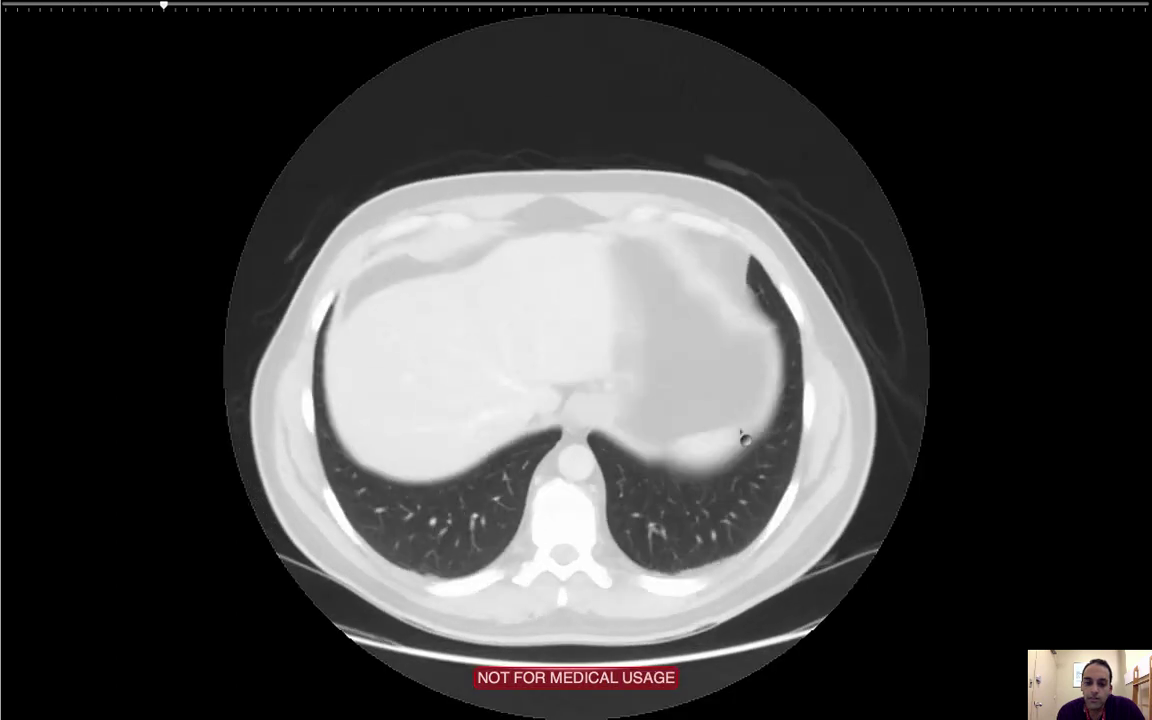
{"action": "scroll", "coordinate": [741, 432], "scroll_direction": "up", "scroll_amount": 3}
{"action": "scroll", "coordinate": [741, 432], "scroll_direction": "down", "scroll_amount": 20}
{"action": "scroll", "coordinate": [741, 432], "scroll_direction": "up", "scroll_amount": 20}
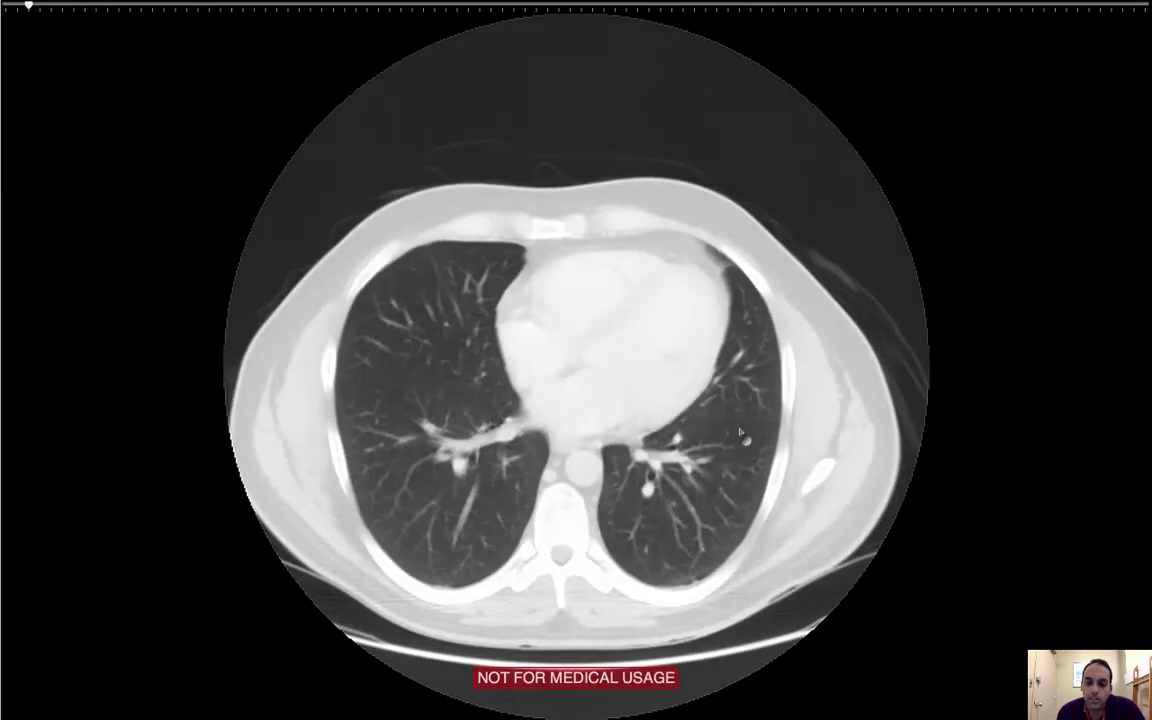
{"action": "scroll", "coordinate": [741, 432], "scroll_direction": "down", "scroll_amount": 8}
{"action": "scroll", "coordinate": [741, 432], "scroll_direction": "up", "scroll_amount": 10}
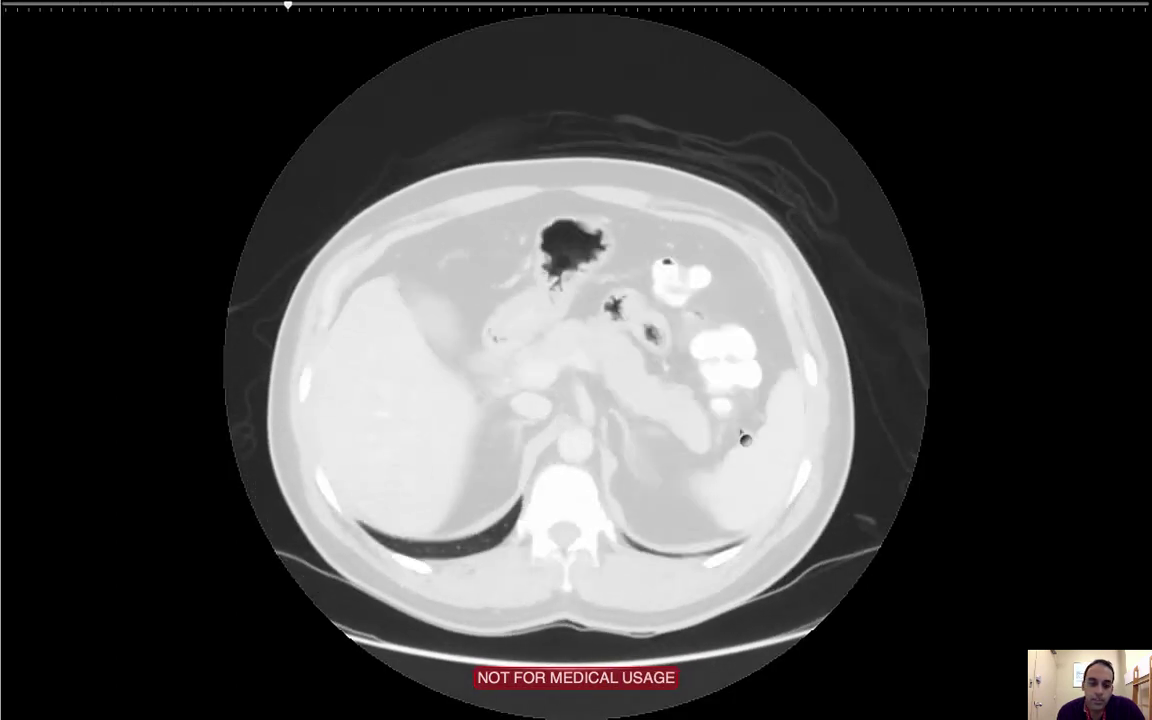
{"action": "scroll", "coordinate": [741, 432], "scroll_direction": "up", "scroll_amount": 3}
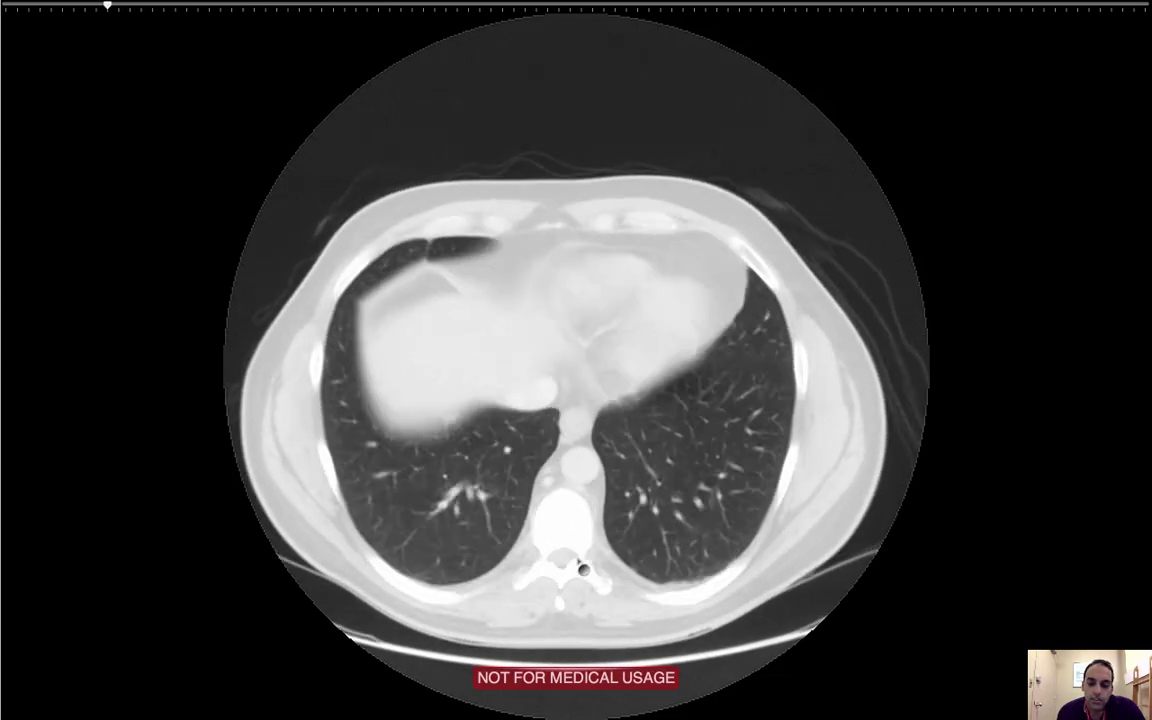
{"action": "scroll", "coordinate": [734, 438], "scroll_direction": "up", "scroll_amount": 3}
{"action": "scroll", "coordinate": [575, 446], "scroll_direction": "down", "scroll_amount": 10}
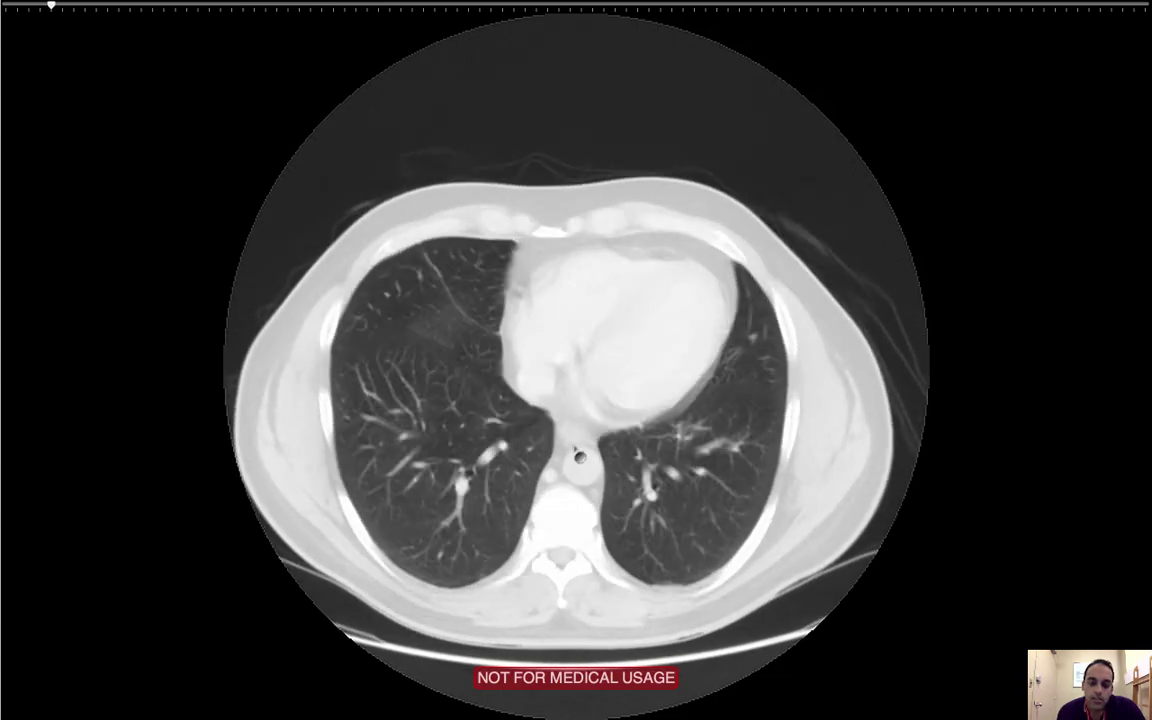
{"action": "scroll", "coordinate": [432, 505], "scroll_direction": "down", "scroll_amount": 4}
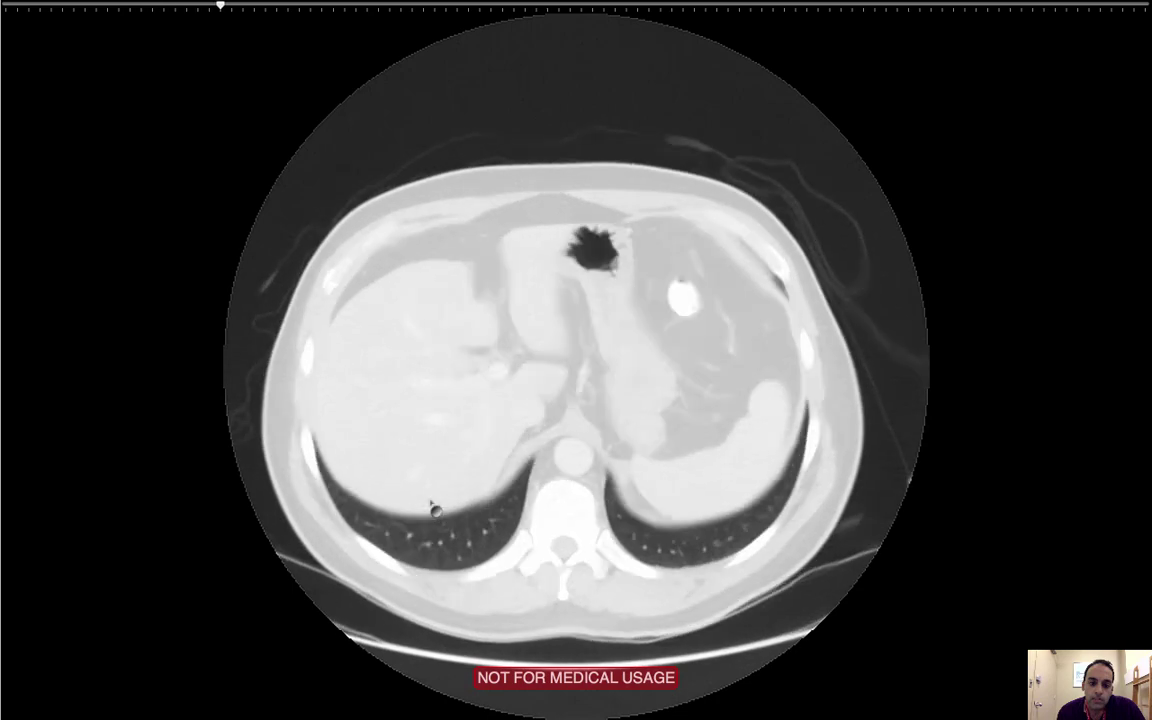
{"action": "scroll", "coordinate": [432, 505], "scroll_direction": "up", "scroll_amount": 15}
- Apply the CT - Abdomen window preset and review the axial slices between the heart and the upper abdomen
{"action": "right_click", "coordinate": [634, 388]}
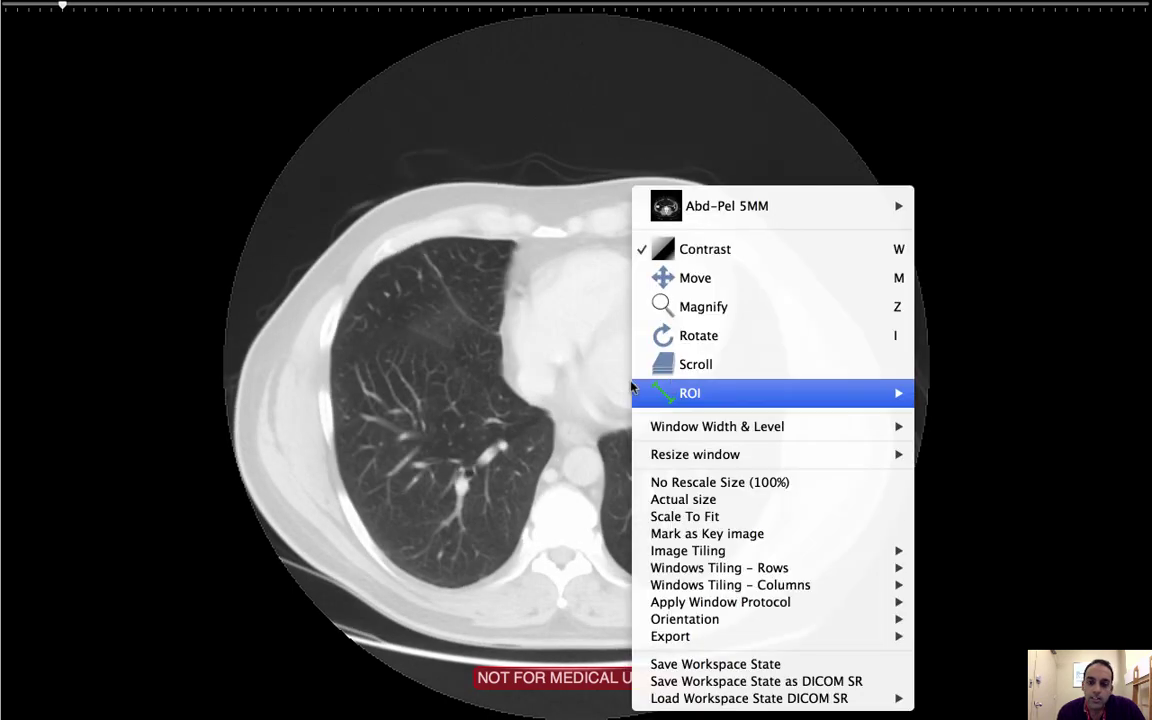
{"action": "mouse_move", "coordinate": [870, 426]}
{"action": "left_click", "coordinate": [970, 491]}
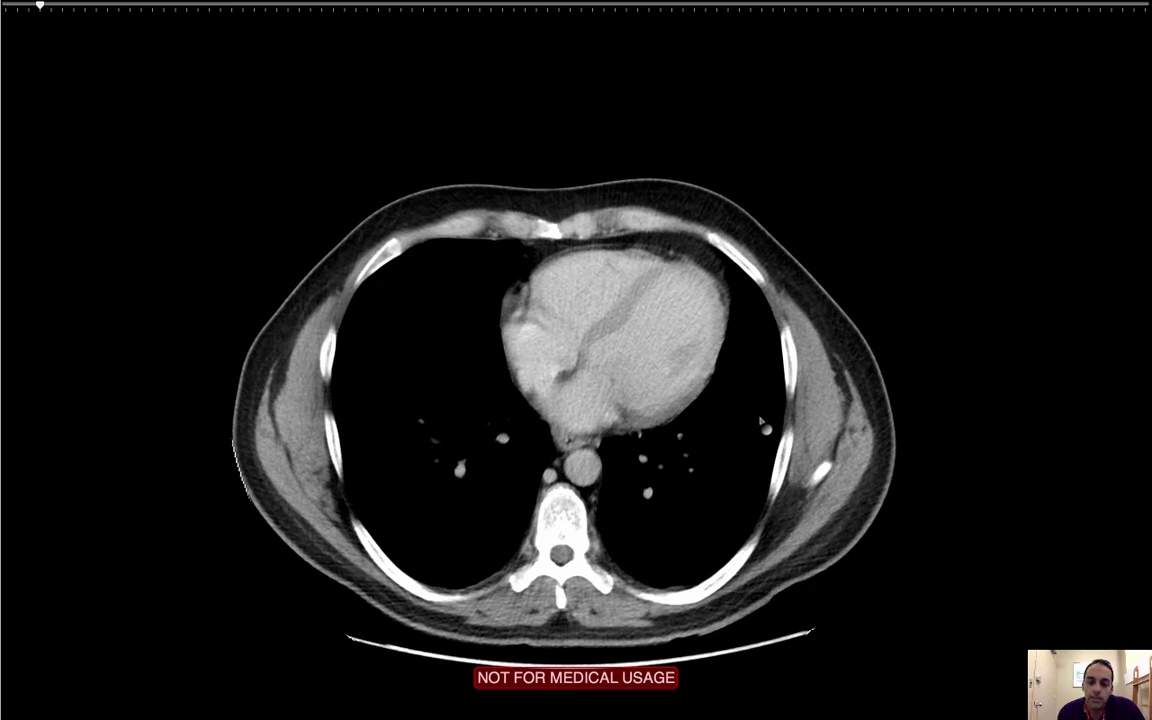
{"action": "scroll", "coordinate": [760, 420], "scroll_direction": "up", "scroll_amount": 5}
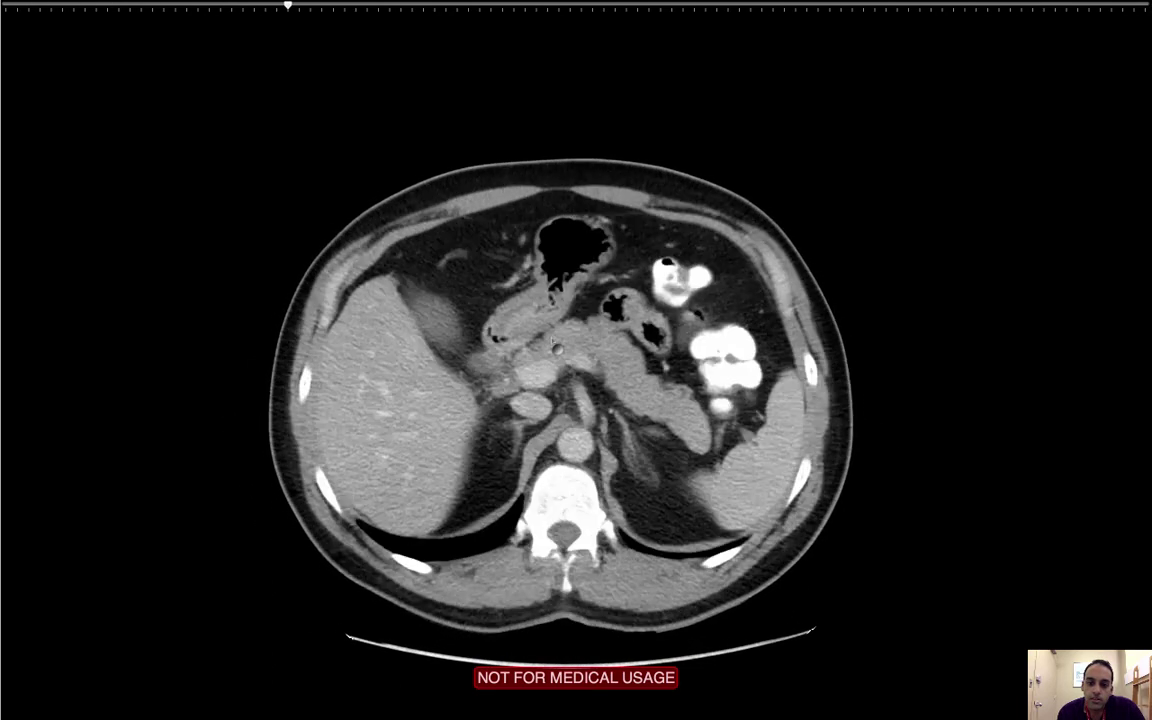
{"action": "scroll", "coordinate": [552, 340], "scroll_direction": "down", "scroll_amount": 5}
{"action": "scroll", "coordinate": [552, 340], "scroll_direction": "down", "scroll_amount": 1}
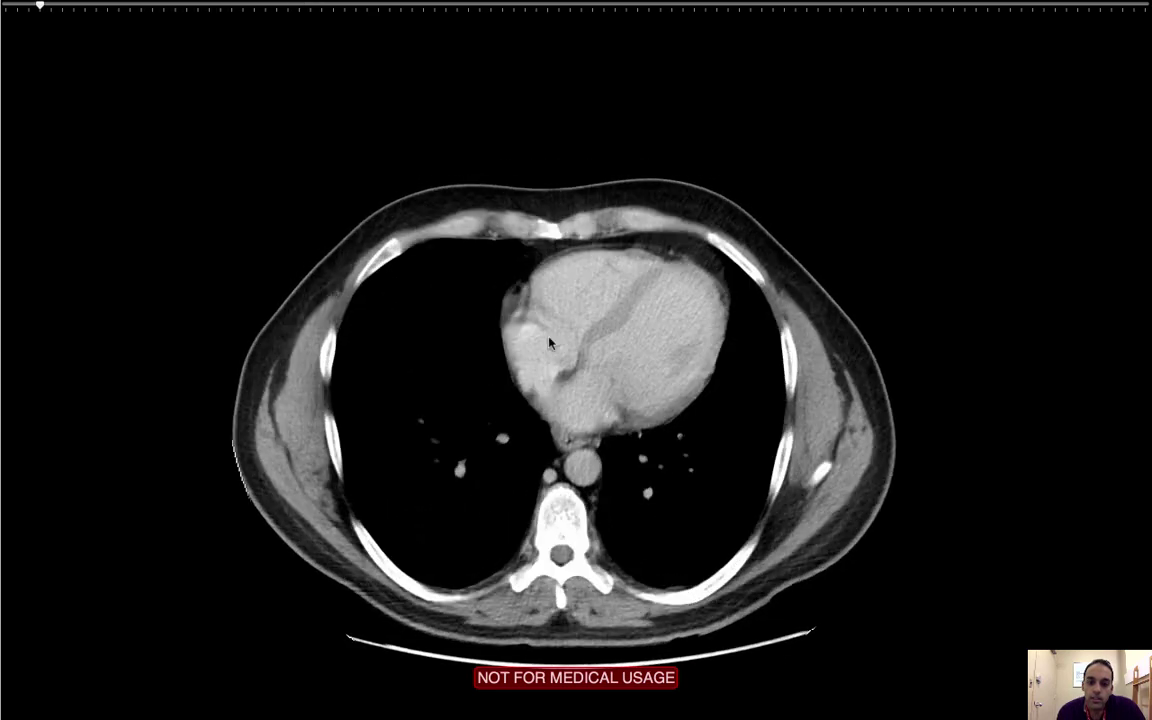
{"action": "right_click", "coordinate": [552, 188]}
{"action": "mouse_move", "coordinate": [661, 435]}
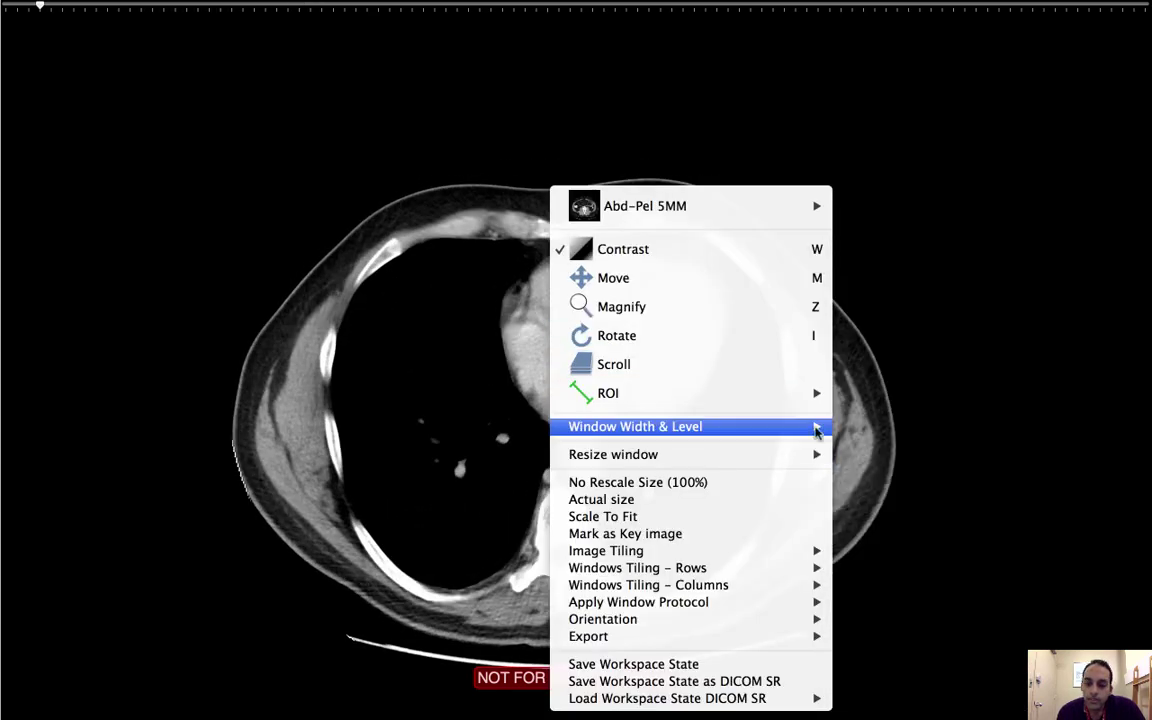
{"action": "left_click", "coordinate": [444, 432]}
- Examine the liver, gallbladder, spleen and kidneys across the axial slices in the abdomen window
{"action": "scroll", "coordinate": [440, 434], "scroll_direction": "up", "scroll_amount": 4}
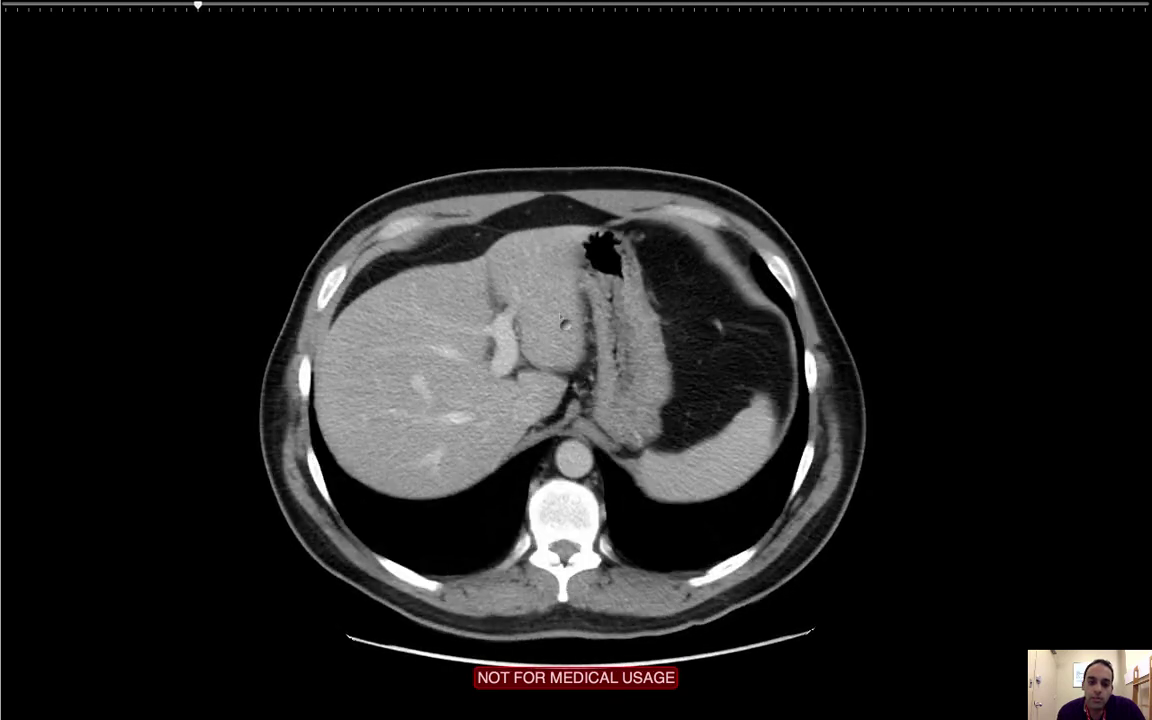
{"action": "scroll", "coordinate": [550, 372], "scroll_direction": "up", "scroll_amount": 12}
{"action": "scroll", "coordinate": [568, 390], "scroll_direction": "down", "scroll_amount": 1}
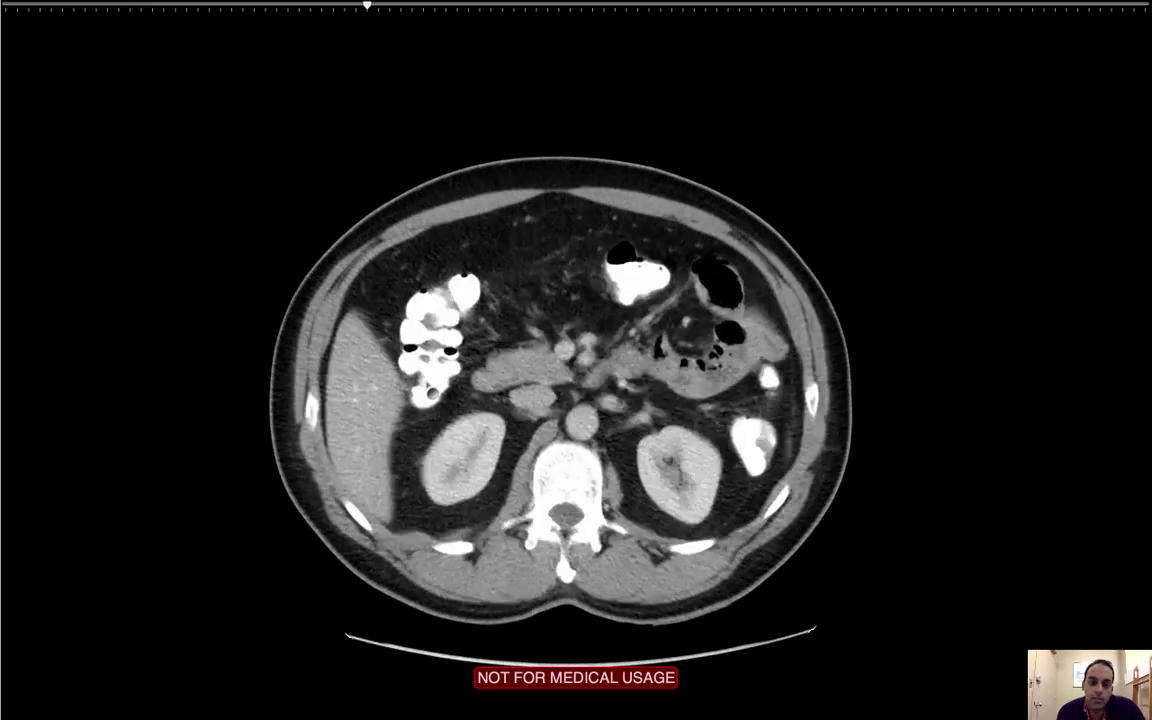
{"action": "scroll", "coordinate": [338, 305], "scroll_direction": "down", "scroll_amount": 4}
{"action": "scroll", "coordinate": [441, 298], "scroll_direction": "down", "scroll_amount": 10}
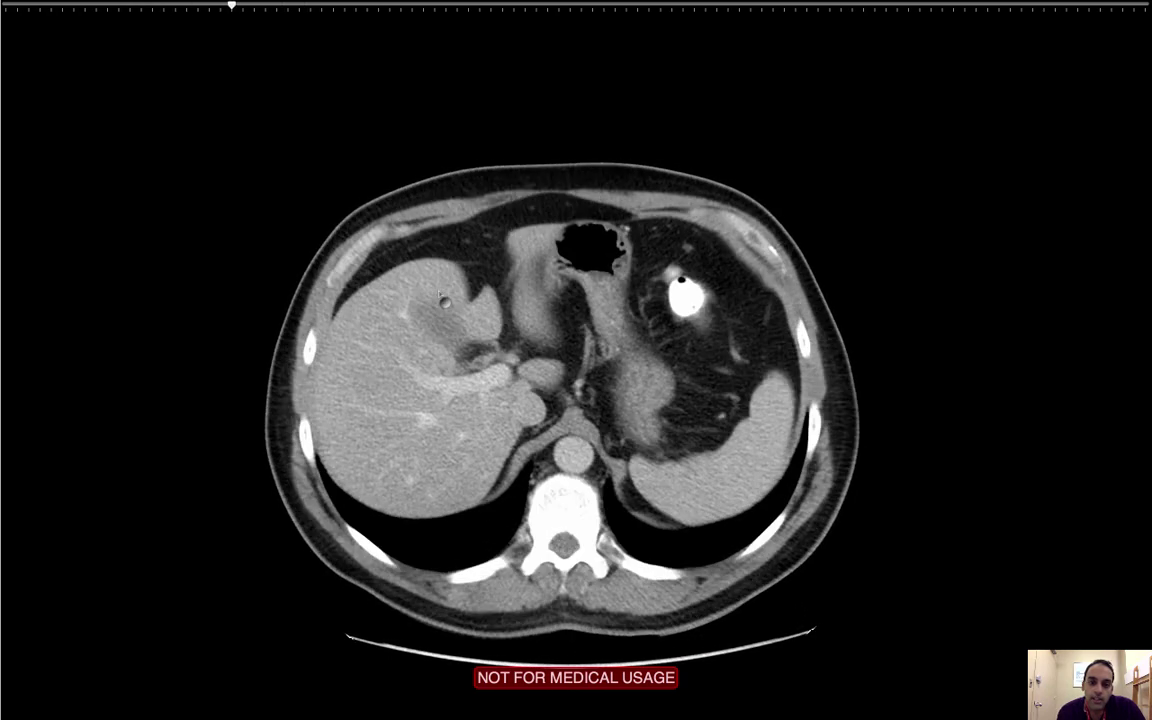
{"action": "scroll", "coordinate": [442, 299], "scroll_direction": "up", "scroll_amount": 6}
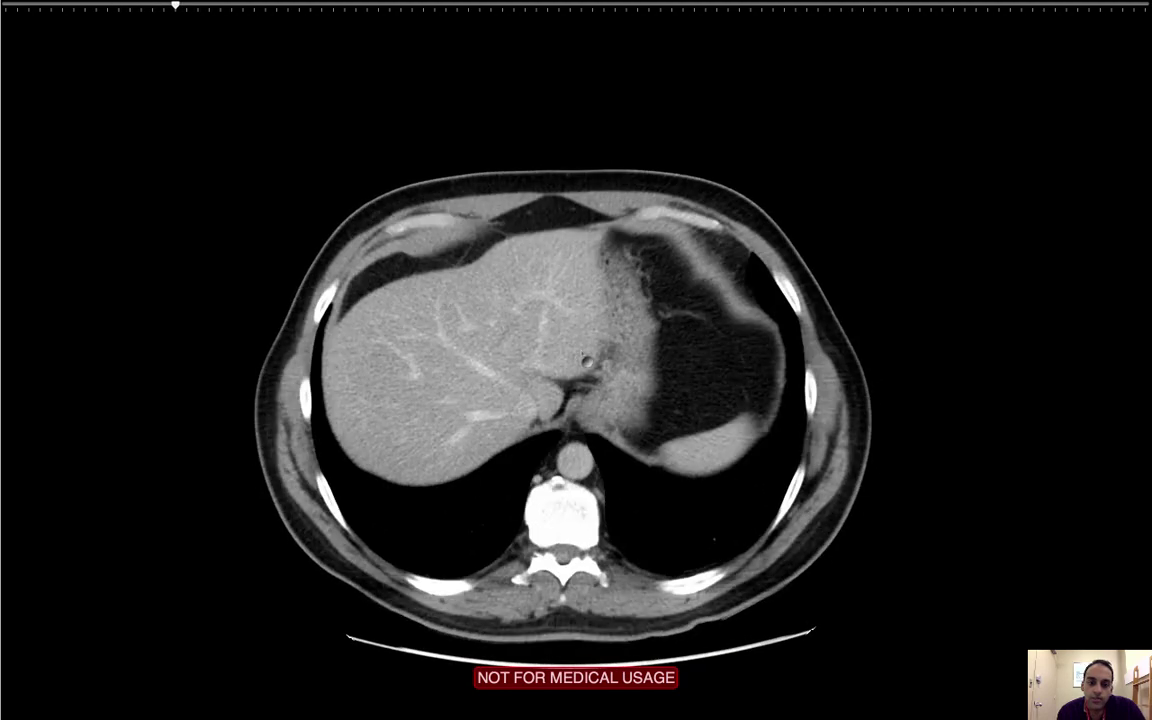
- Raise the contrast with a narrower custom window, examine the liver through its full extent, and leave full screen
{"action": "scroll", "coordinate": [505, 322], "scroll_direction": "down", "scroll_amount": 3}
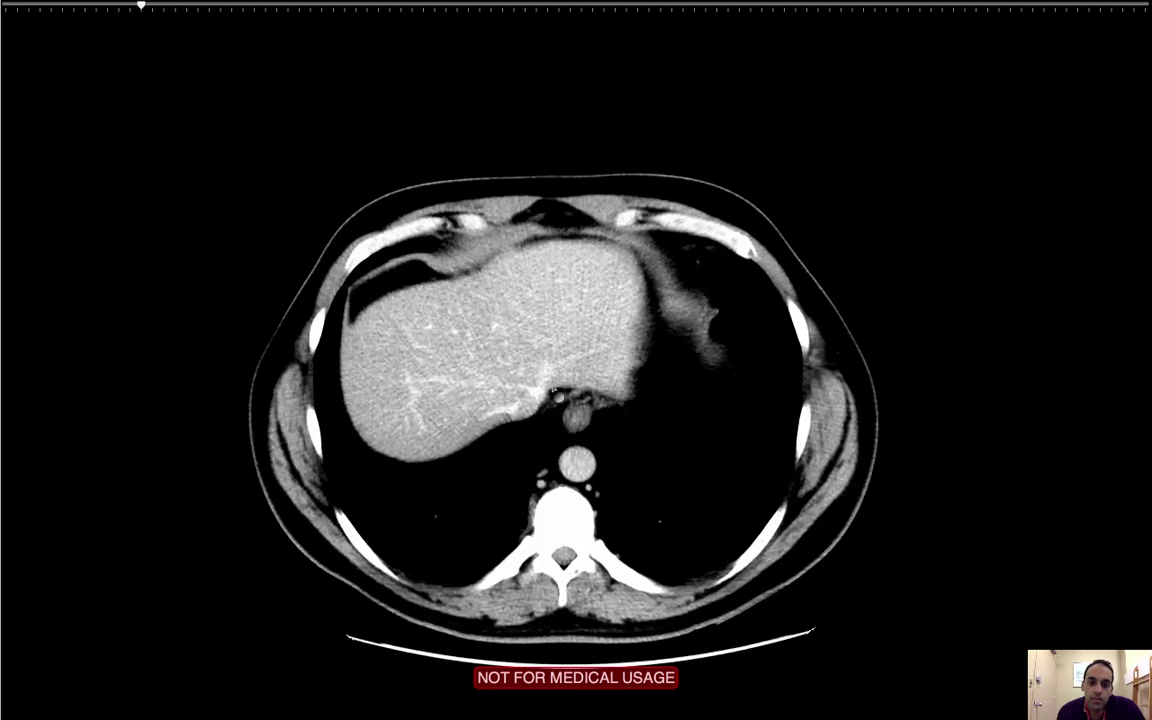
{"action": "scroll", "coordinate": [440, 337], "scroll_direction": "up", "scroll_amount": 10}
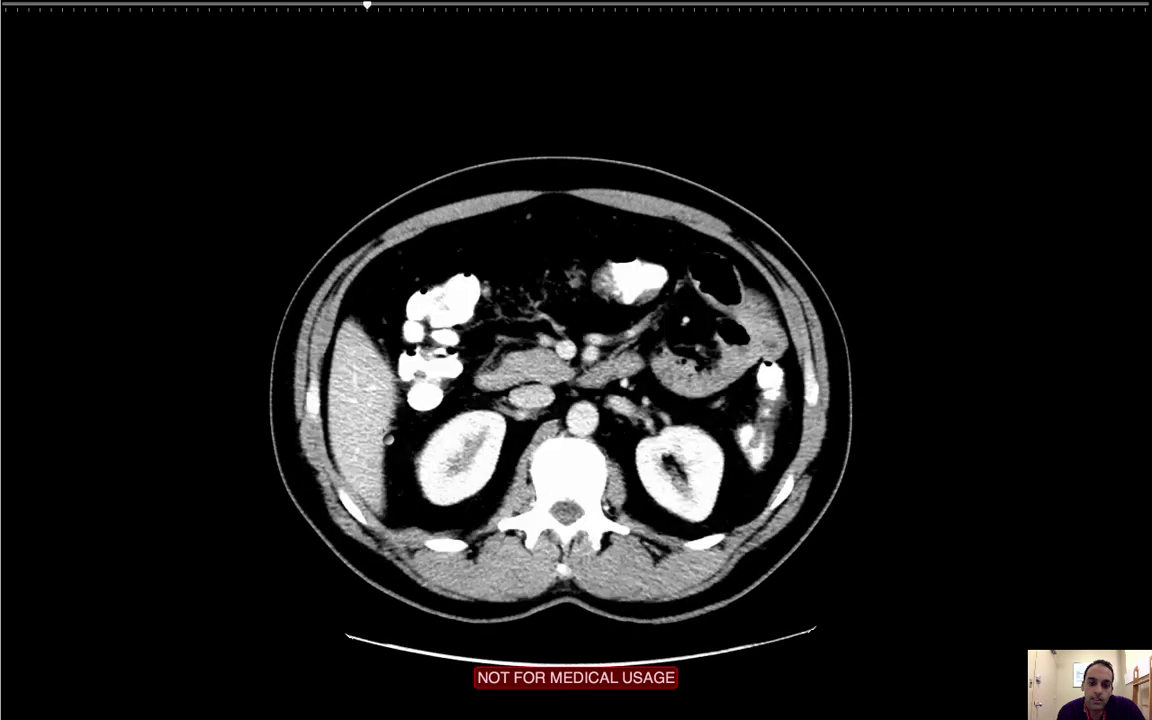
{"action": "scroll", "coordinate": [440, 337], "scroll_direction": "up", "scroll_amount": 3}
{"action": "scroll", "coordinate": [440, 337], "scroll_direction": "down", "scroll_amount": 9}
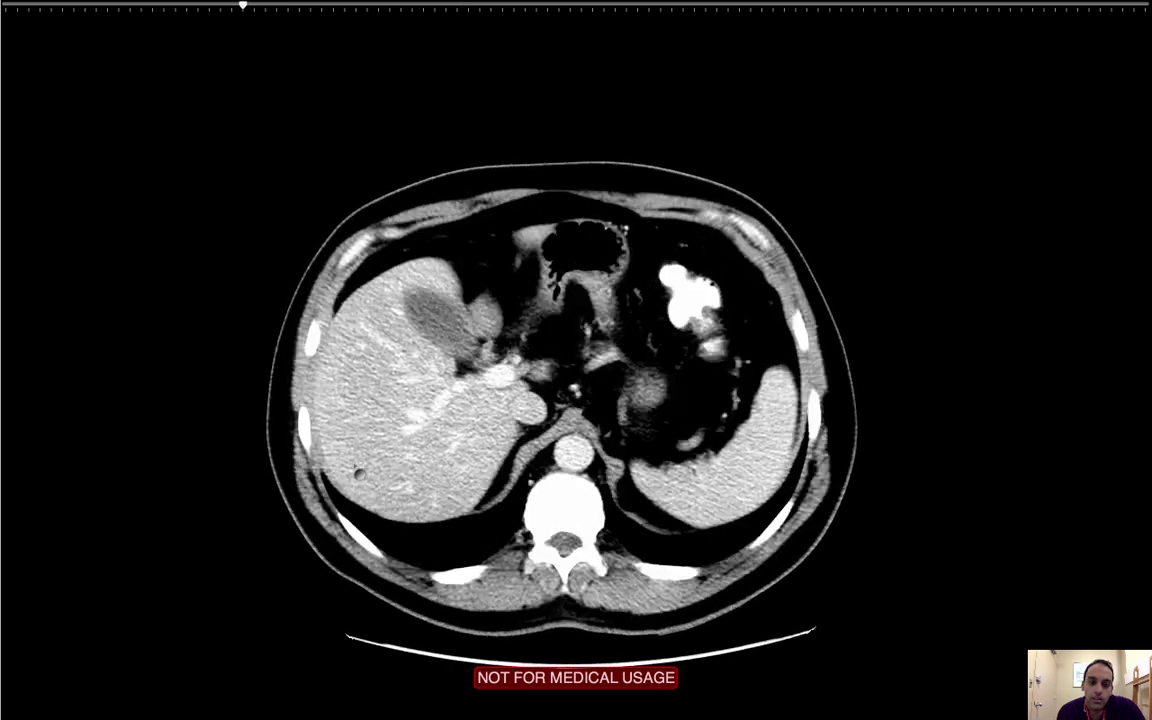
{"action": "scroll", "coordinate": [353, 465], "scroll_direction": "down", "scroll_amount": 4}
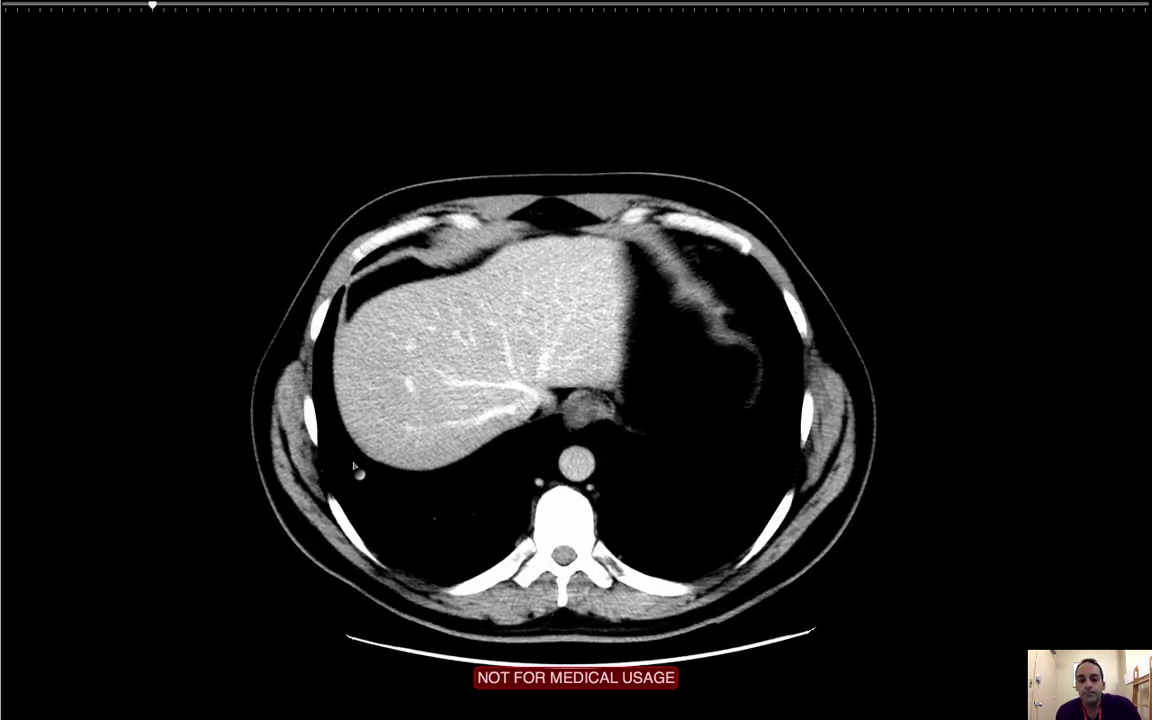
{"action": "key", "text": "Escape"}
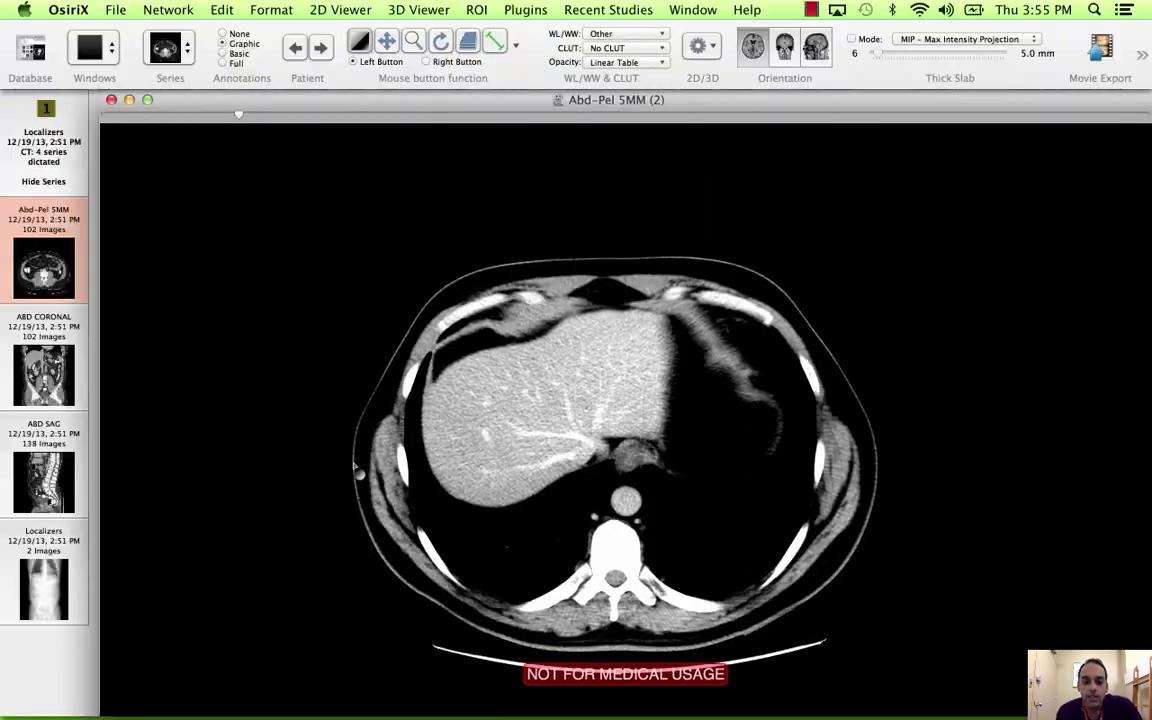
- Open the ABD CORONAL series in full screen and bring up the slice with the liver length line
{"action": "key", "text": "super+Right"}
{"action": "scroll", "coordinate": [501, 375], "scroll_direction": "down", "scroll_amount": 7}
{"action": "double_click", "coordinate": [501, 375]}
{"action": "scroll", "coordinate": [501, 375], "scroll_direction": "down", "scroll_amount": 8}
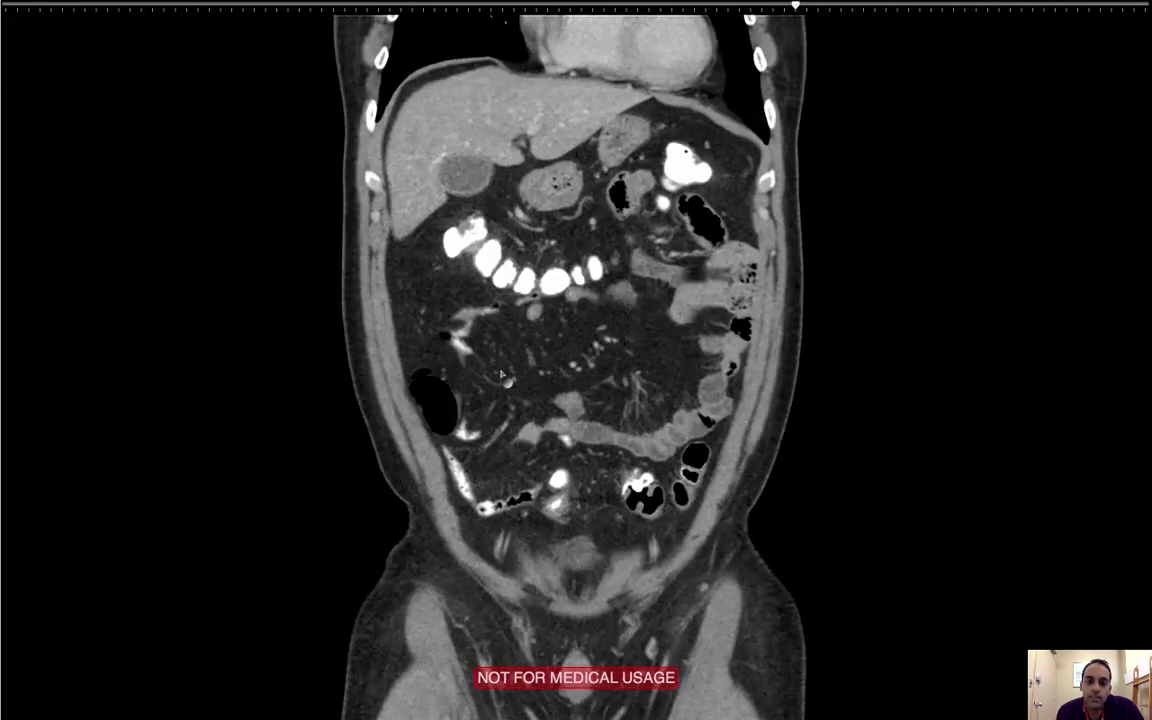
{"action": "scroll", "coordinate": [500, 375], "scroll_direction": "down", "scroll_amount": 10}
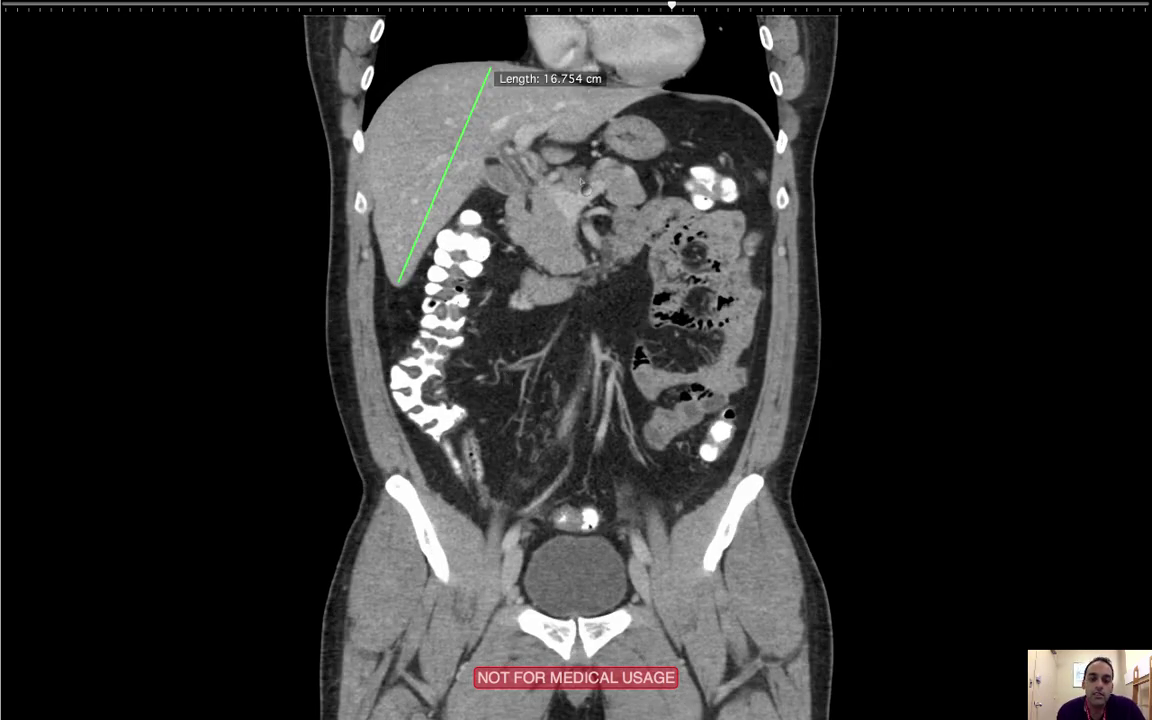
- Examine the enlarged gallbladder, bile duct and portal vein region across neighbouring coronal slices, and leave full screen
{"action": "left_click_drag", "start_coordinate": [505, 191], "coordinate": [502, 5]}
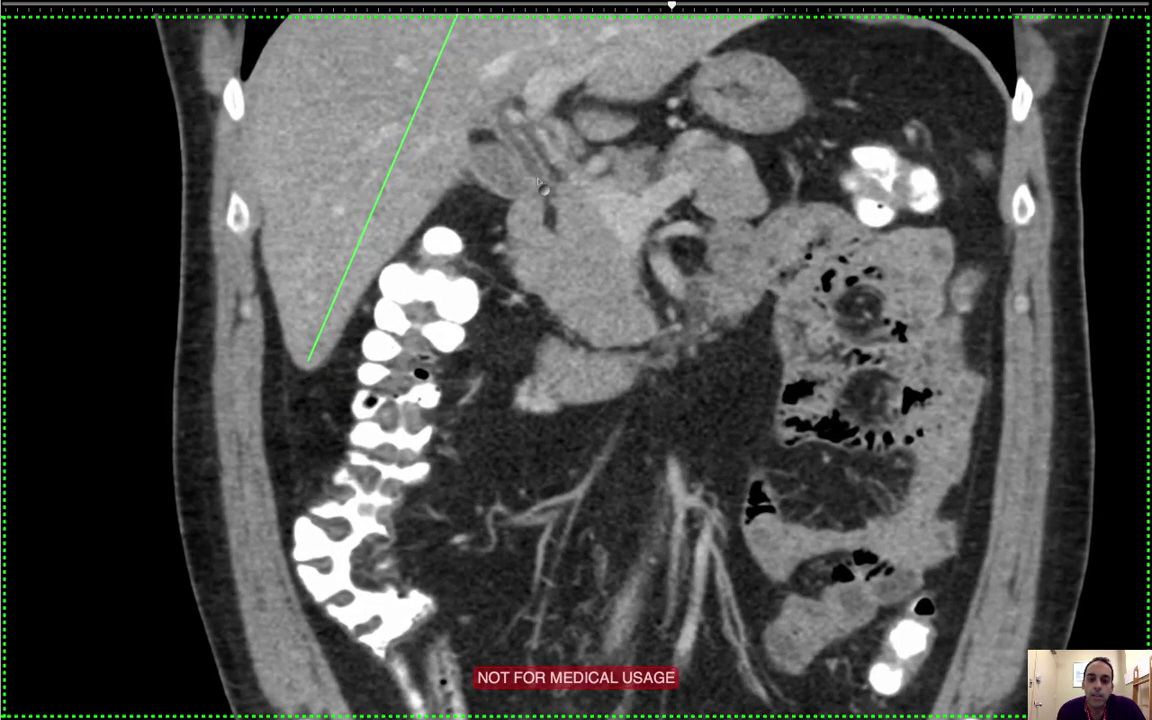
{"action": "scroll", "coordinate": [490, 189], "scroll_direction": "down", "scroll_amount": 5}
{"action": "scroll", "coordinate": [541, 208], "scroll_direction": "up", "scroll_amount": 5}
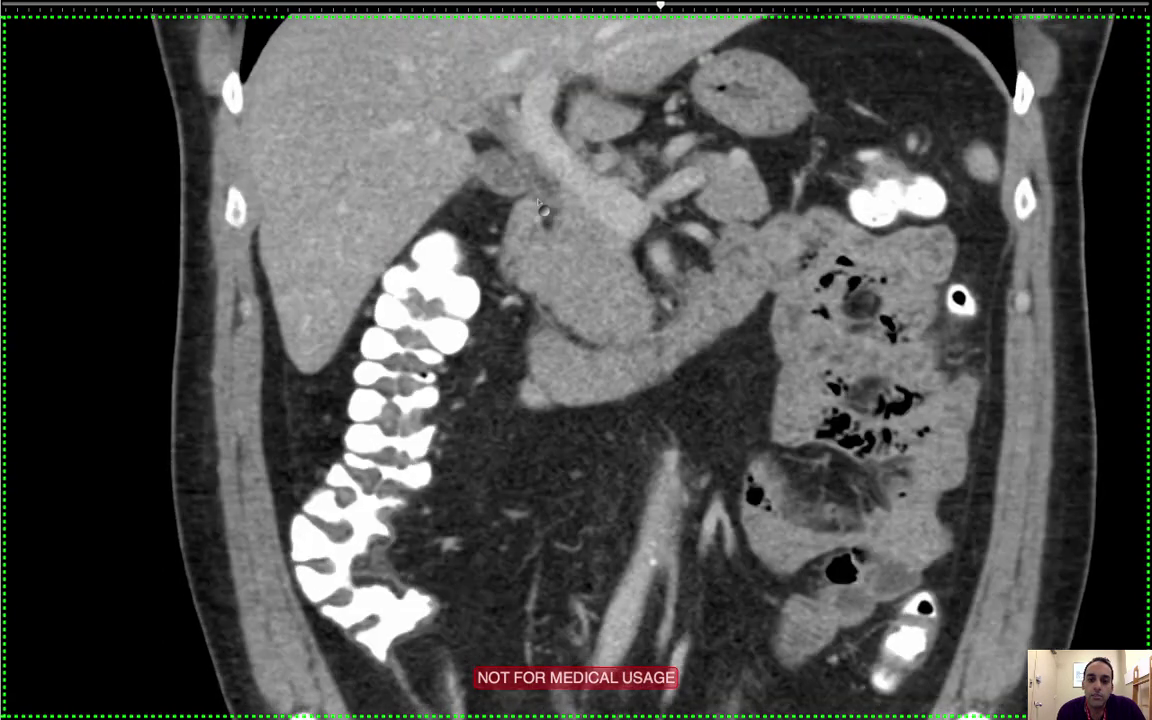
{"action": "scroll", "coordinate": [541, 208], "scroll_direction": "down", "scroll_amount": 3}
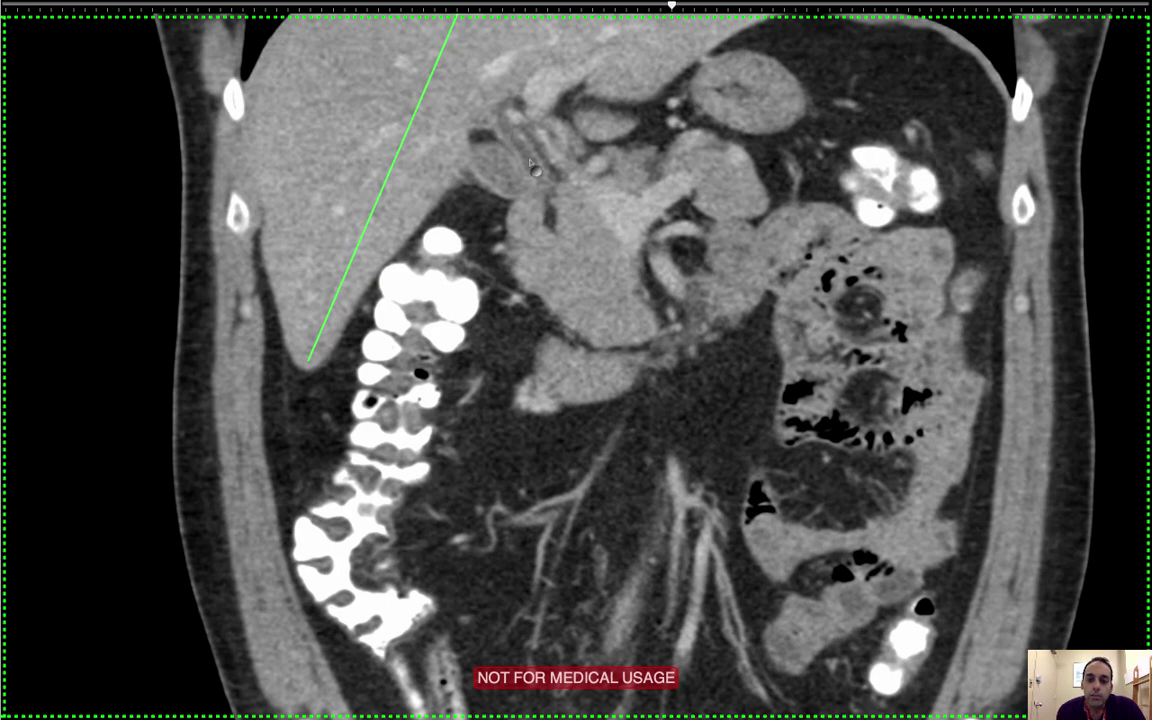
{"action": "scroll", "coordinate": [546, 210], "scroll_direction": "up", "scroll_amount": 2}
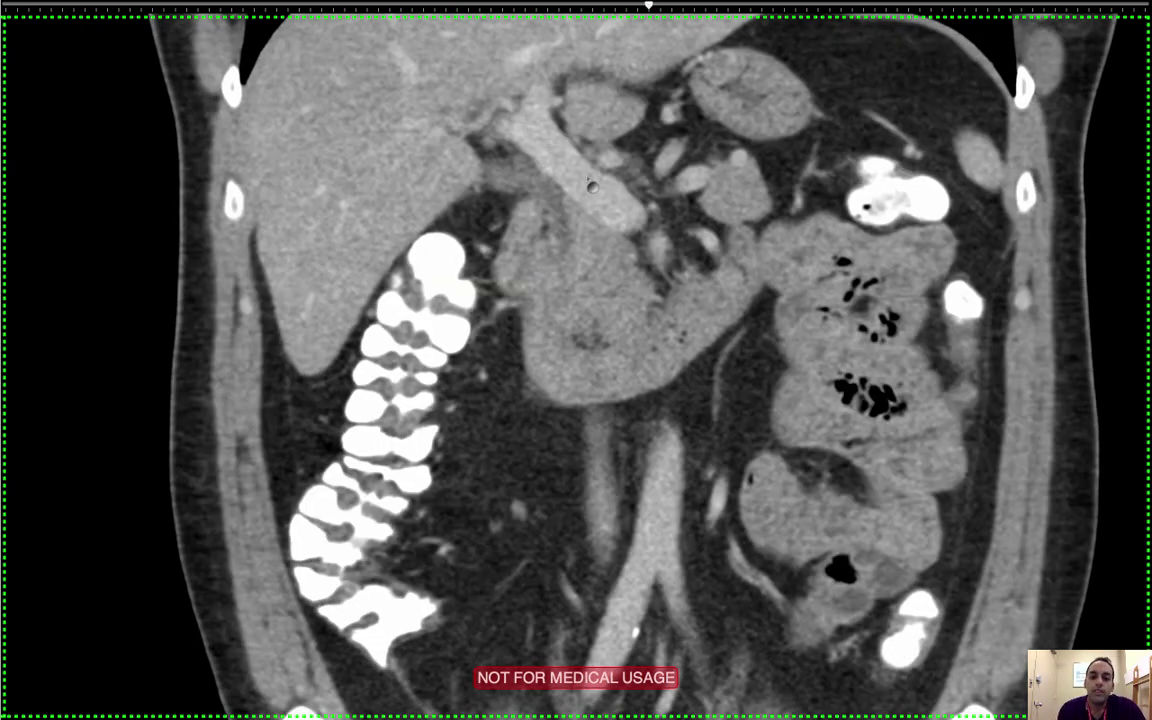
{"action": "scroll", "coordinate": [549, 173], "scroll_direction": "down", "scroll_amount": 3}
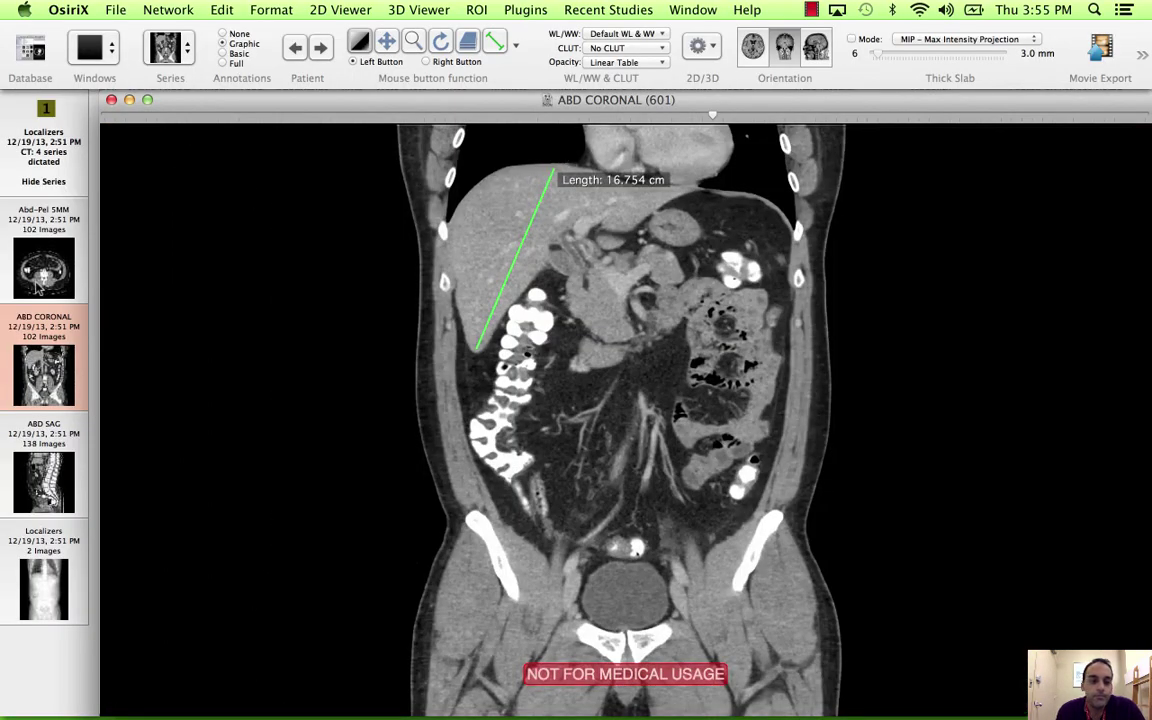
- Open the Abd-Pel 5MM axial series in full screen and apply the CT - Abdomen window preset
{"action": "left_click_drag", "start_coordinate": [38, 287], "coordinate": [334, 322]}
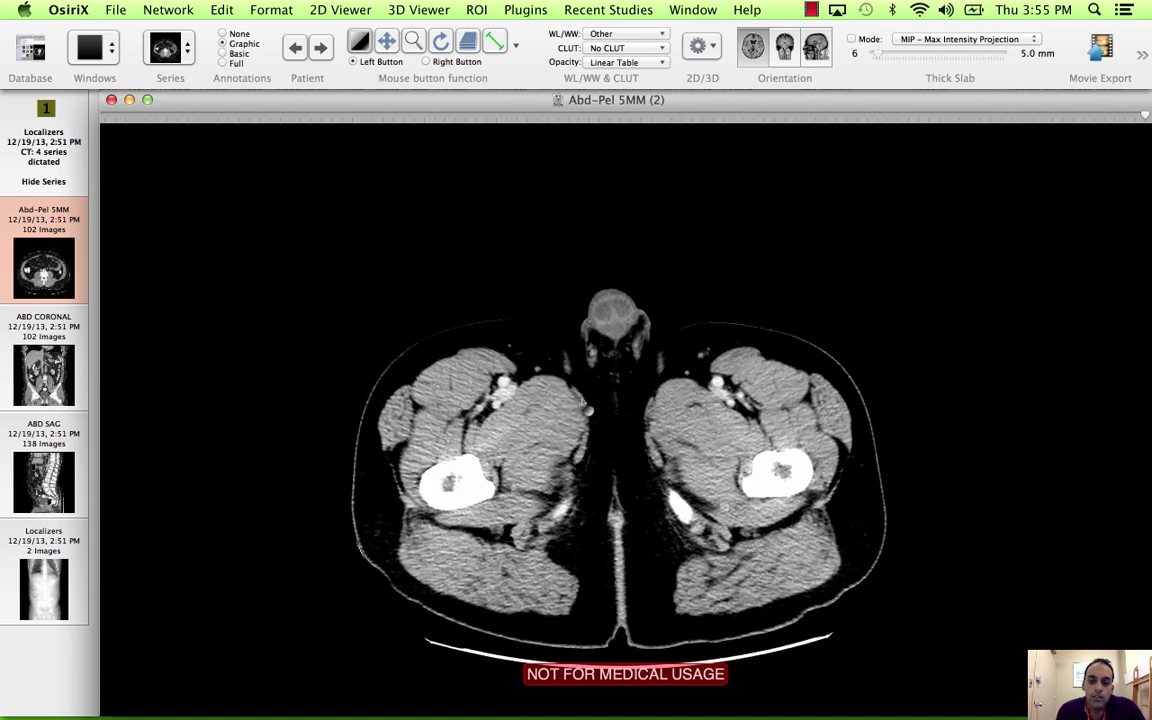
{"action": "double_click", "coordinate": [583, 402]}
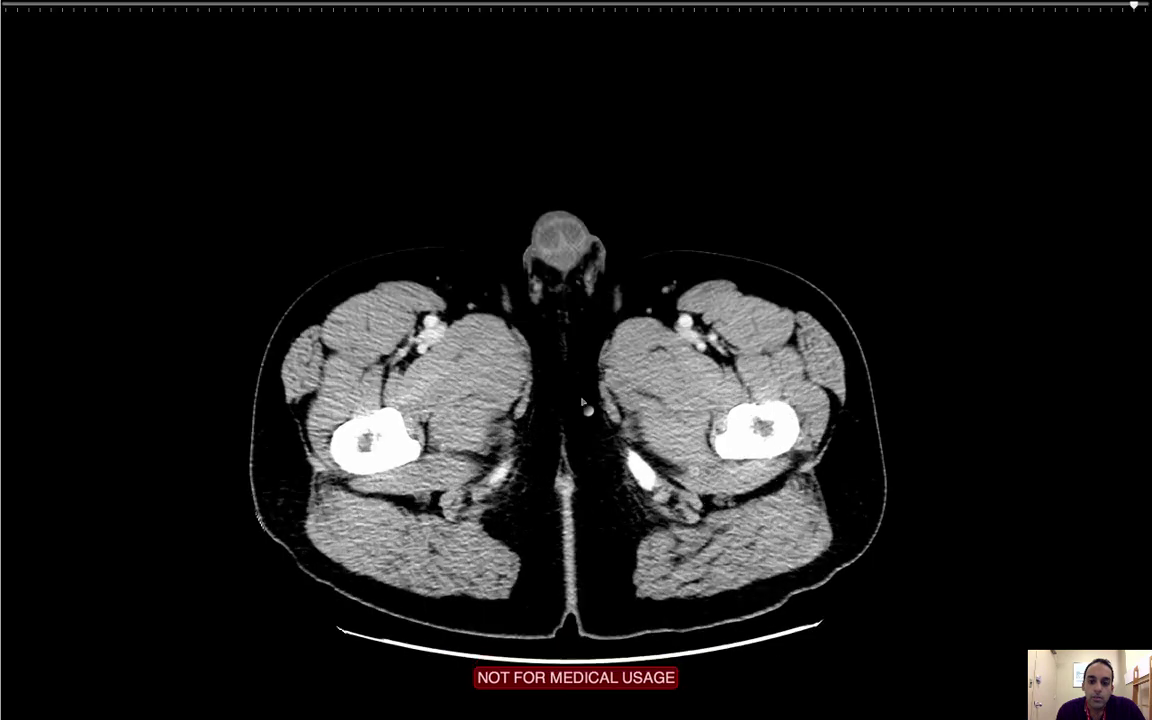
{"action": "scroll", "coordinate": [583, 402], "scroll_direction": "down", "scroll_amount": 3}
{"action": "right_click", "coordinate": [582, 402]}
{"action": "mouse_move", "coordinate": [656, 424]}
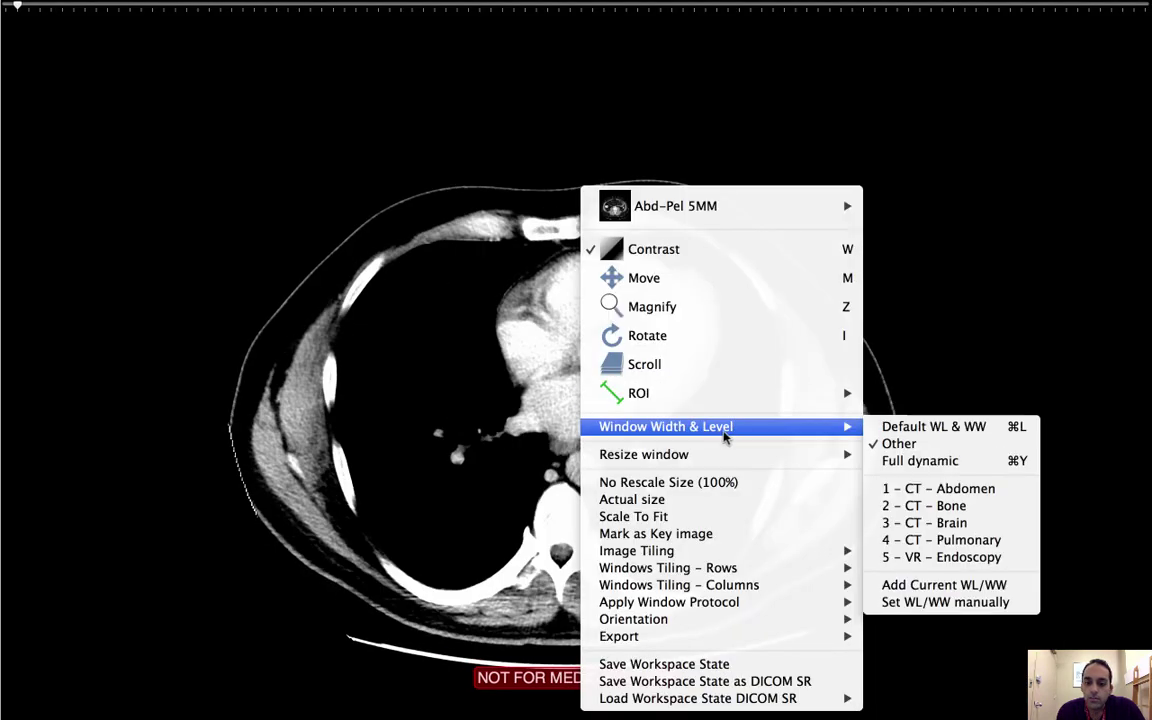
{"action": "left_click", "coordinate": [900, 486]}
- Review the axial slices between the liver dome and the kidneys, ending at the gallbladder level
{"action": "scroll", "coordinate": [720, 364], "scroll_direction": "down", "scroll_amount": 20}
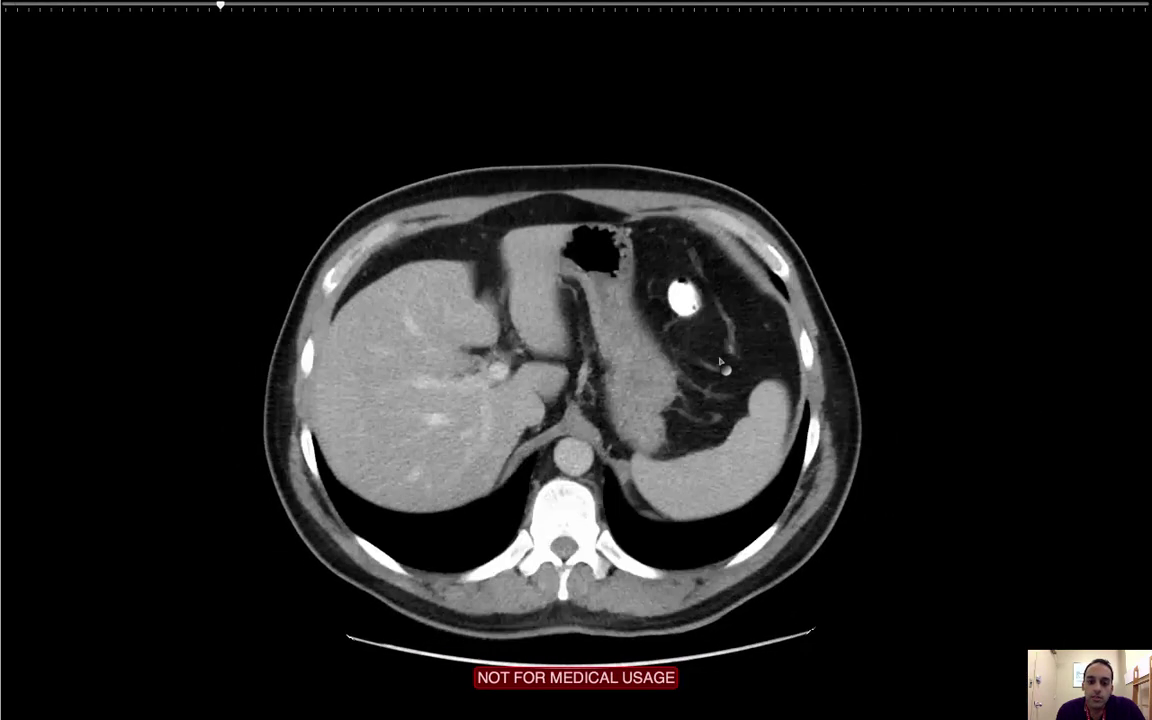
{"action": "scroll", "coordinate": [648, 367], "scroll_direction": "down", "scroll_amount": 11}
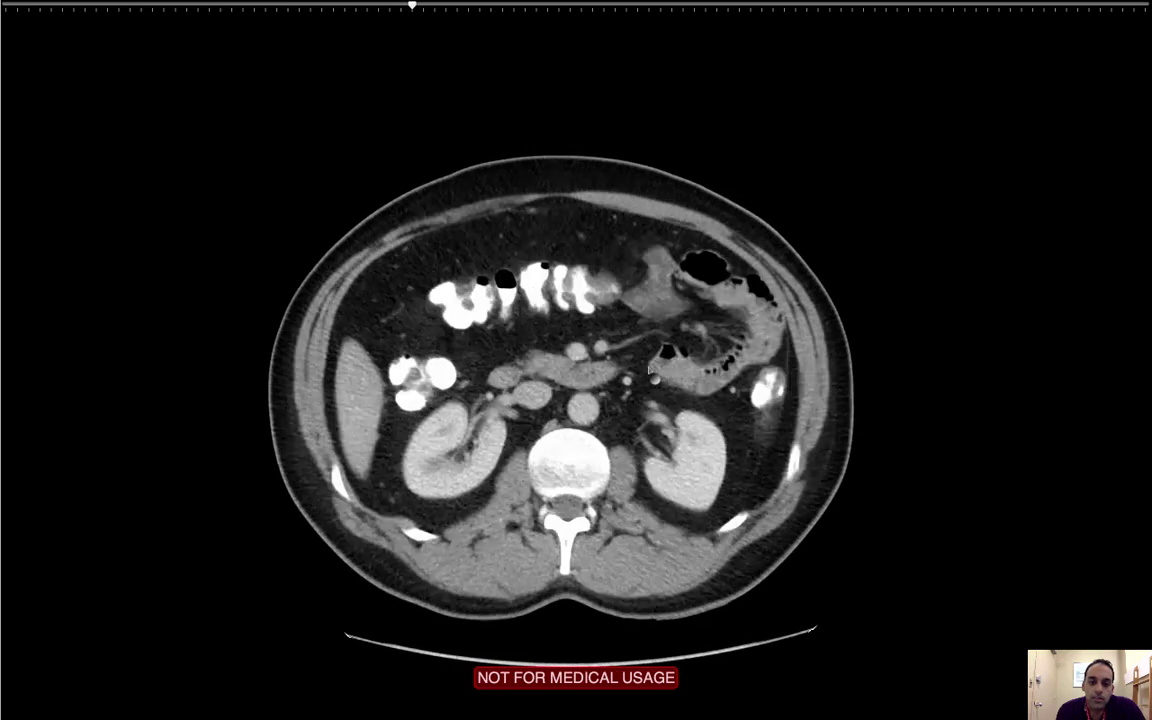
{"action": "scroll", "coordinate": [648, 367], "scroll_direction": "up", "scroll_amount": 8}
{"action": "scroll", "coordinate": [648, 370], "scroll_direction": "up", "scroll_amount": 7}
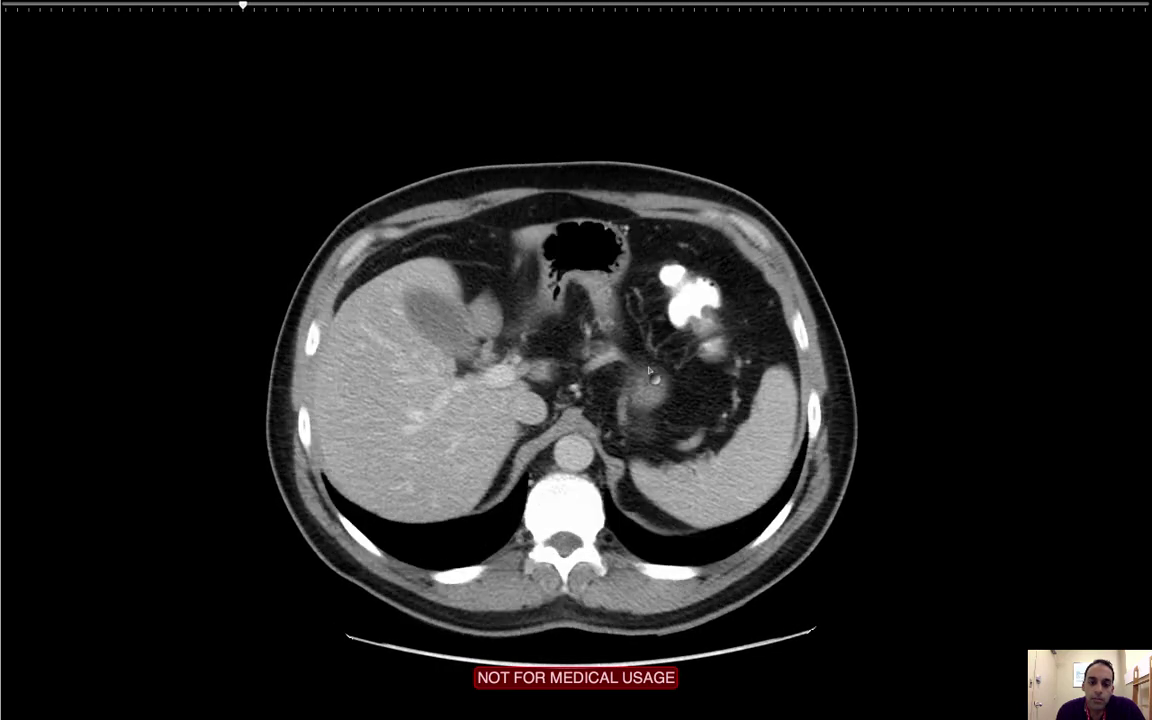
{"action": "scroll", "coordinate": [650, 371], "scroll_direction": "up", "scroll_amount": 9}
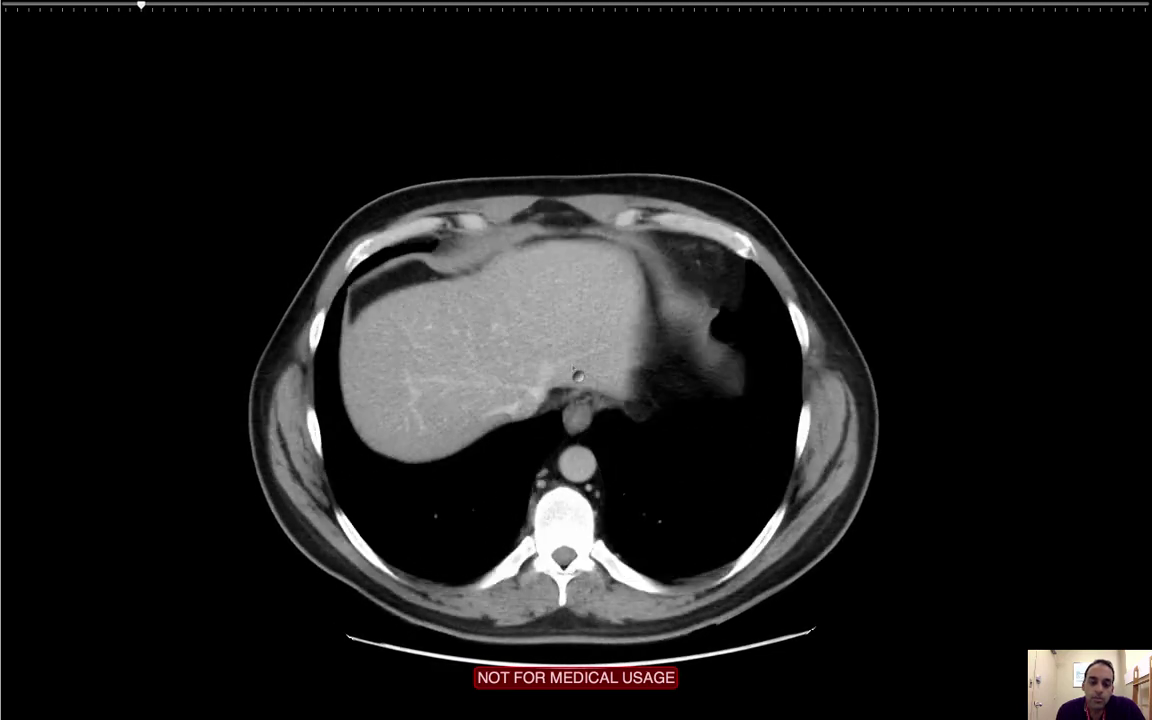
{"action": "scroll", "coordinate": [579, 374], "scroll_direction": "down", "scroll_amount": 3}
{"action": "scroll", "coordinate": [577, 372], "scroll_direction": "down", "scroll_amount": 12}
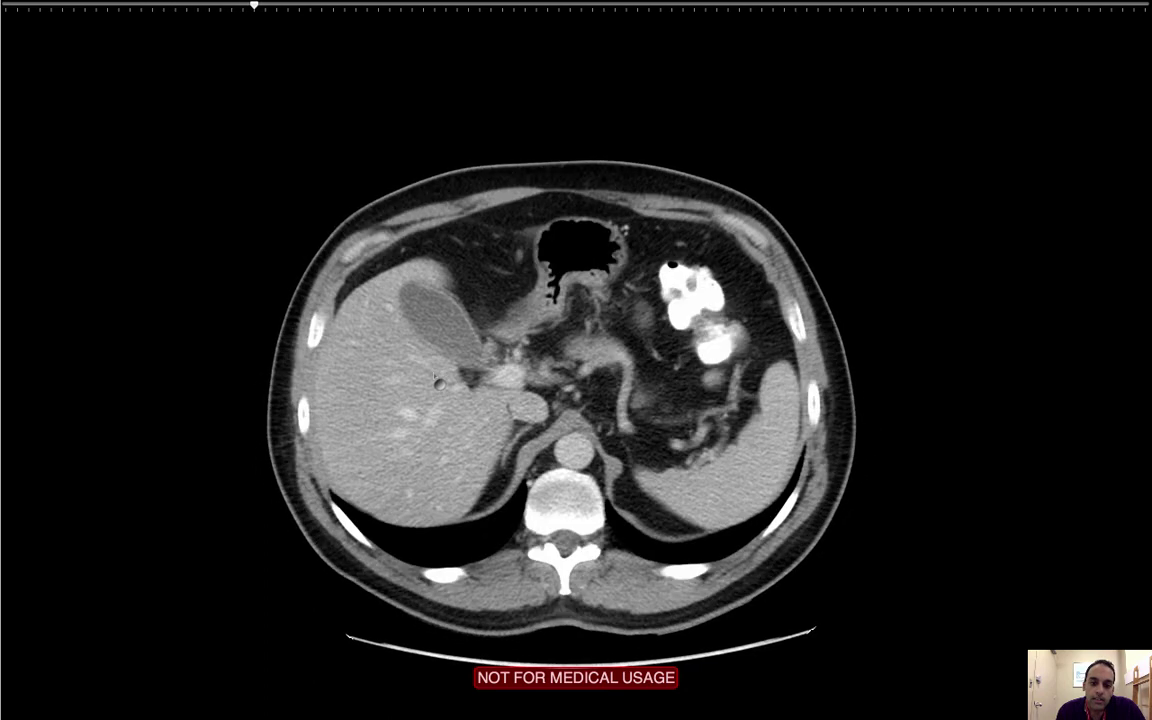
- Examine the liver hilum, gallbladder and pancreatic region on the axial slices, down to the mid-kidney level
{"action": "scroll", "coordinate": [434, 375], "scroll_direction": "down", "scroll_amount": 12}
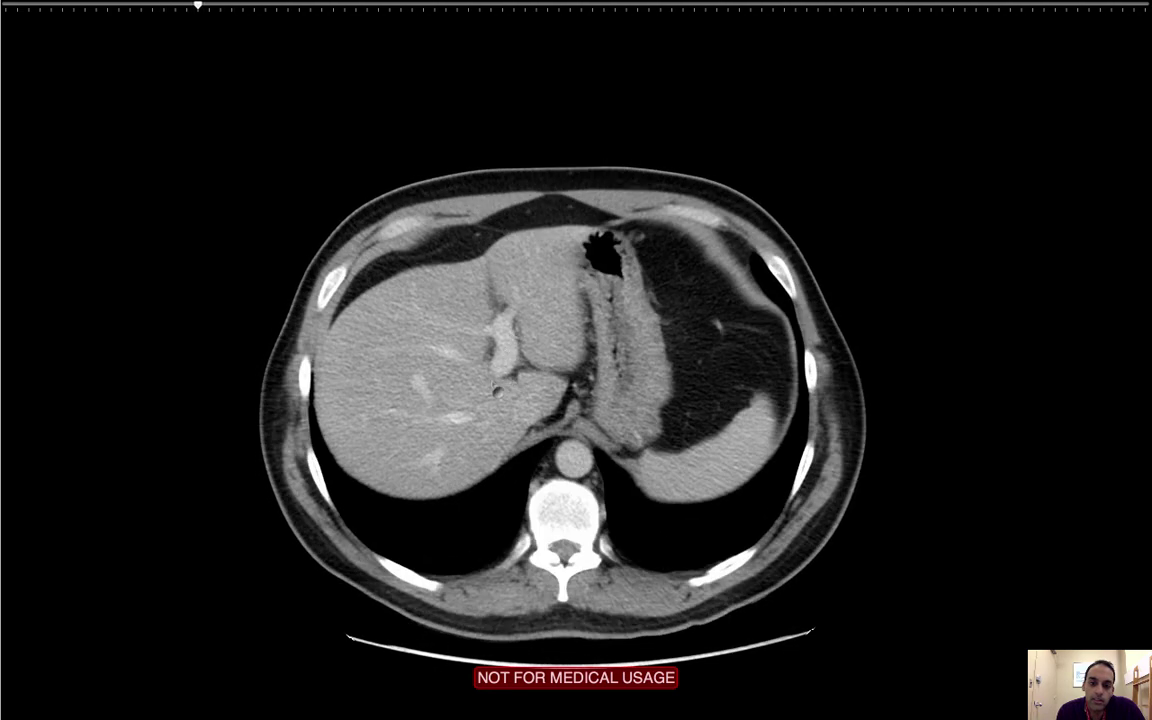
{"action": "scroll", "coordinate": [467, 395], "scroll_direction": "up", "scroll_amount": 3}
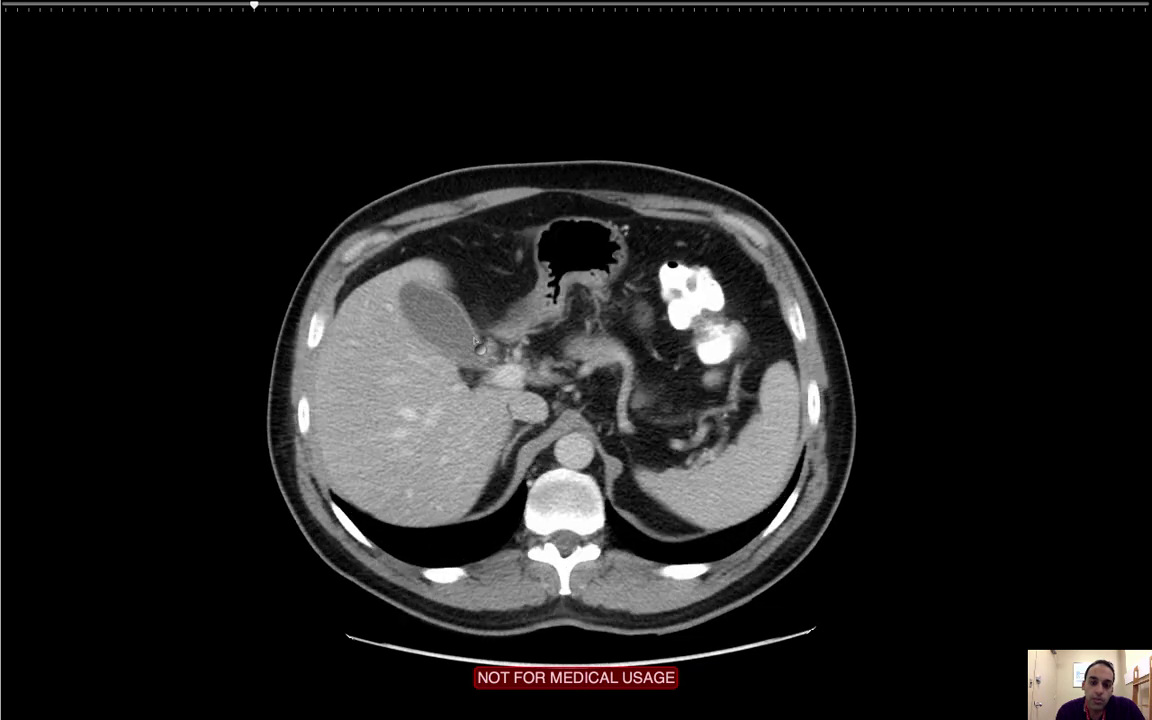
{"action": "scroll", "coordinate": [476, 342], "scroll_direction": "down", "scroll_amount": 5}
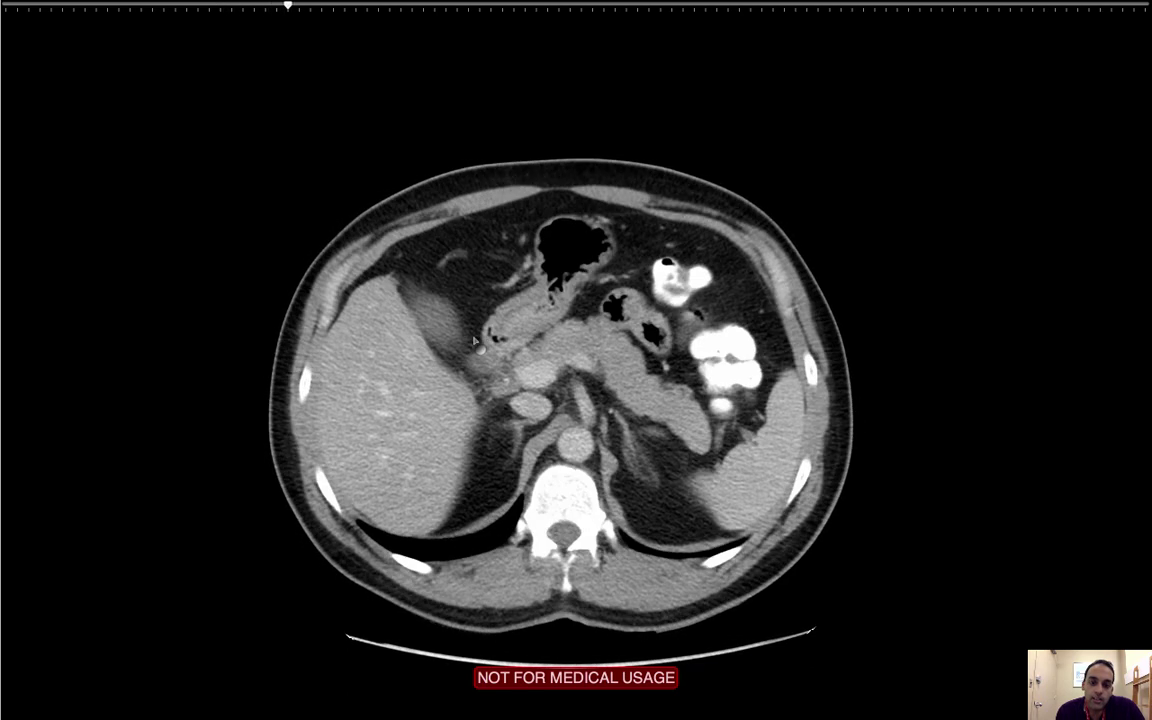
{"action": "scroll", "coordinate": [476, 342], "scroll_direction": "down", "scroll_amount": 4}
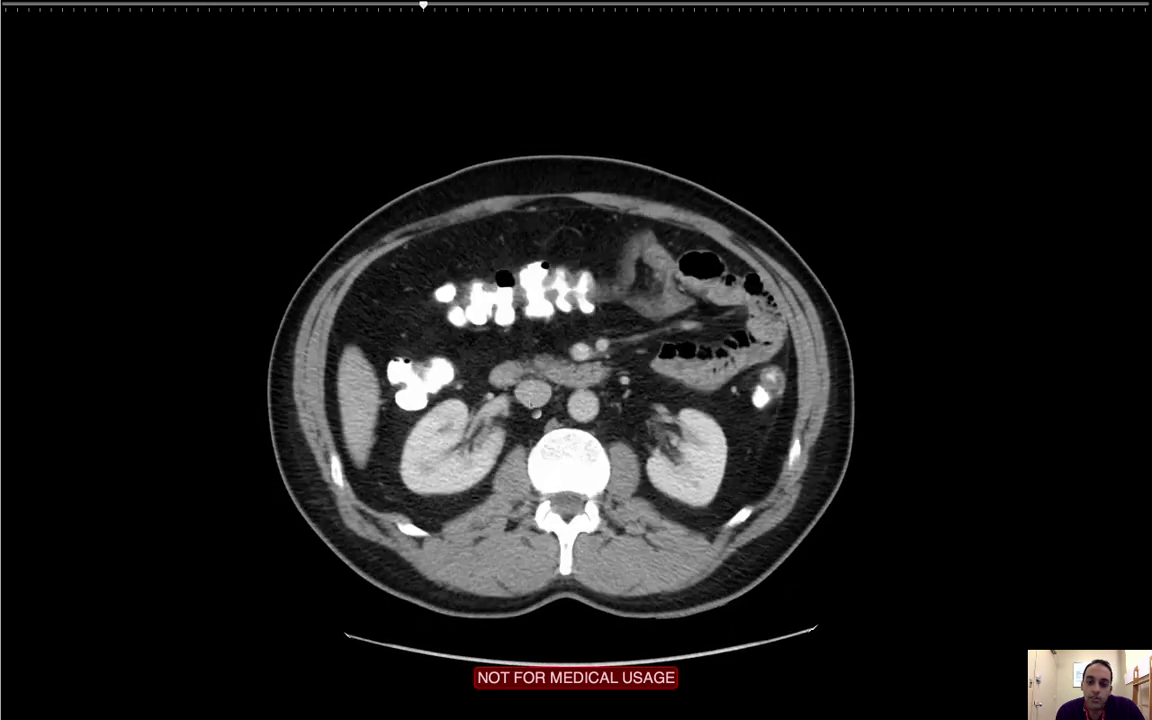
{"action": "scroll", "coordinate": [530, 400], "scroll_direction": "up", "scroll_amount": 10}
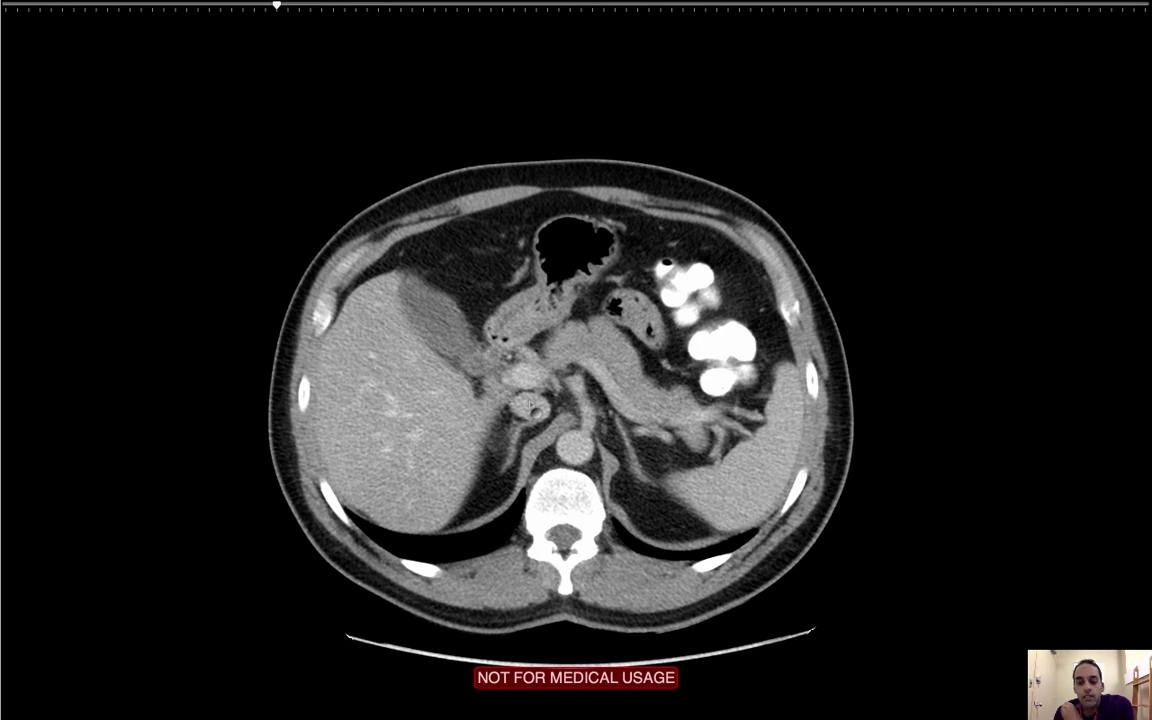
- Examine the spleen down to its lower tip on the axial slices with a narrower, higher-contrast window, and leave full screen
{"action": "scroll", "coordinate": [530, 402], "scroll_direction": "up", "scroll_amount": 8}
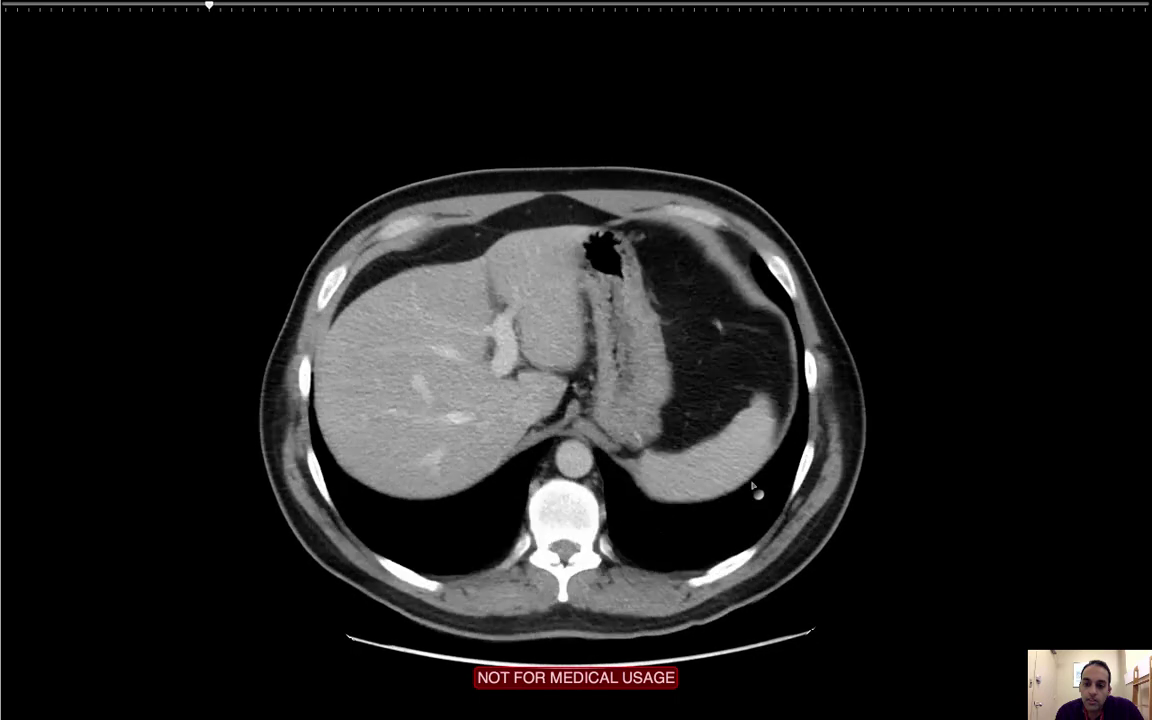
{"action": "scroll", "coordinate": [754, 487], "scroll_direction": "up", "scroll_amount": 5}
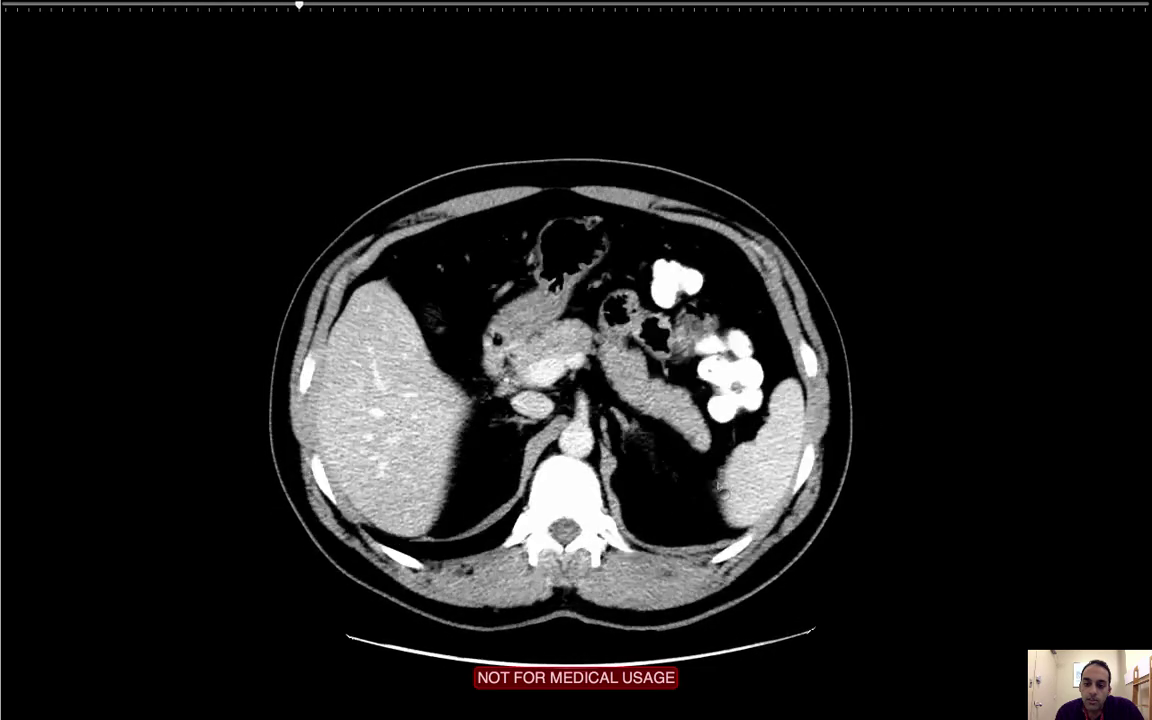
{"action": "scroll", "coordinate": [718, 487], "scroll_direction": "up", "scroll_amount": 5}
{"action": "scroll", "coordinate": [718, 487], "scroll_direction": "down", "scroll_amount": 1}
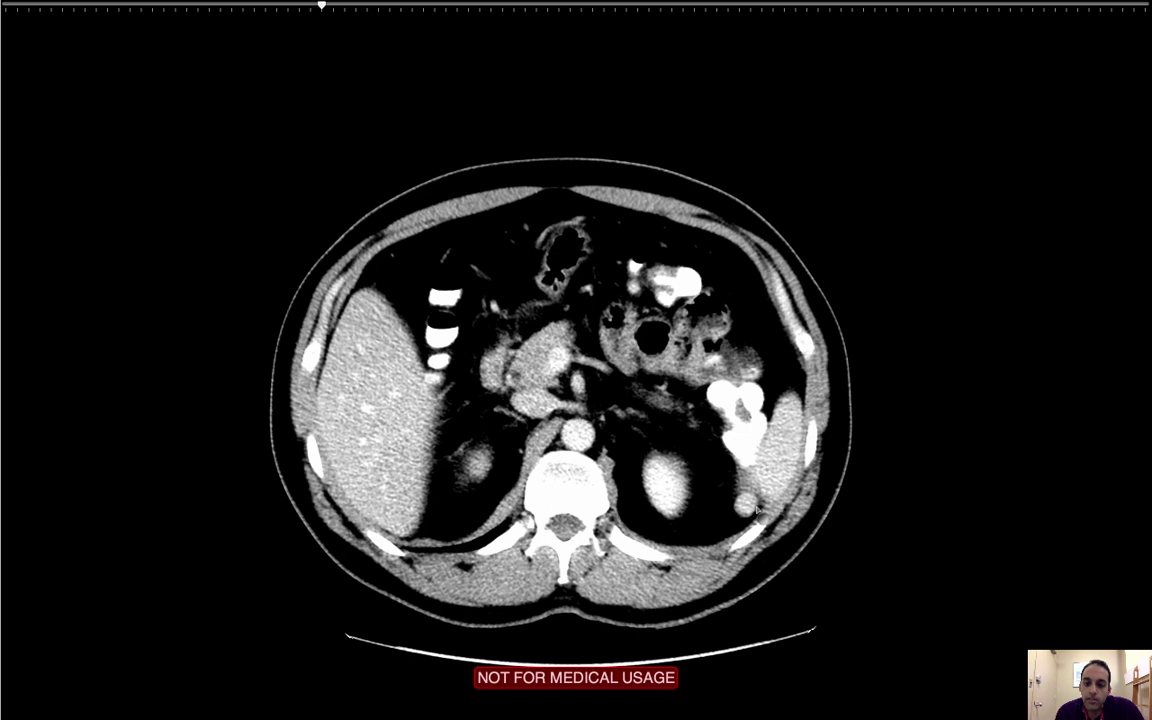
{"action": "double_click", "coordinate": [758, 497]}
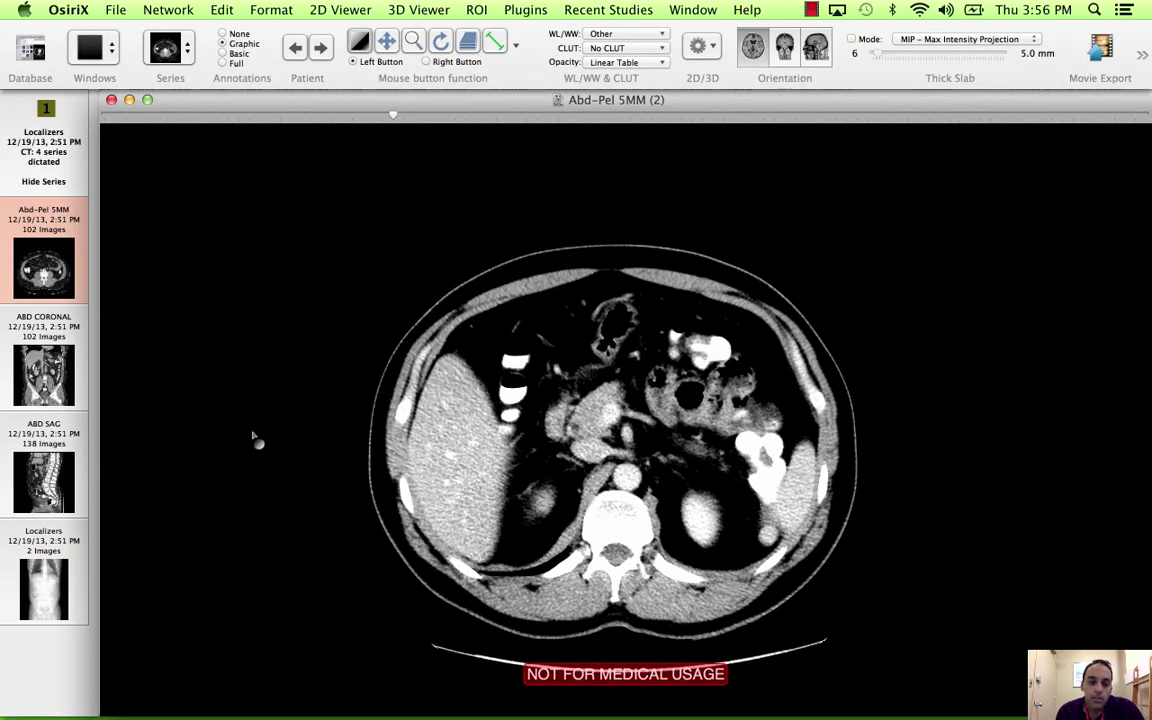
- Open the ABD CORONAL series in full screen, bring up the slice with the spleen length line, and leave full screen
{"action": "left_click", "coordinate": [48, 370]}
{"action": "scroll", "coordinate": [335, 383], "scroll_direction": "up", "scroll_amount": 10}
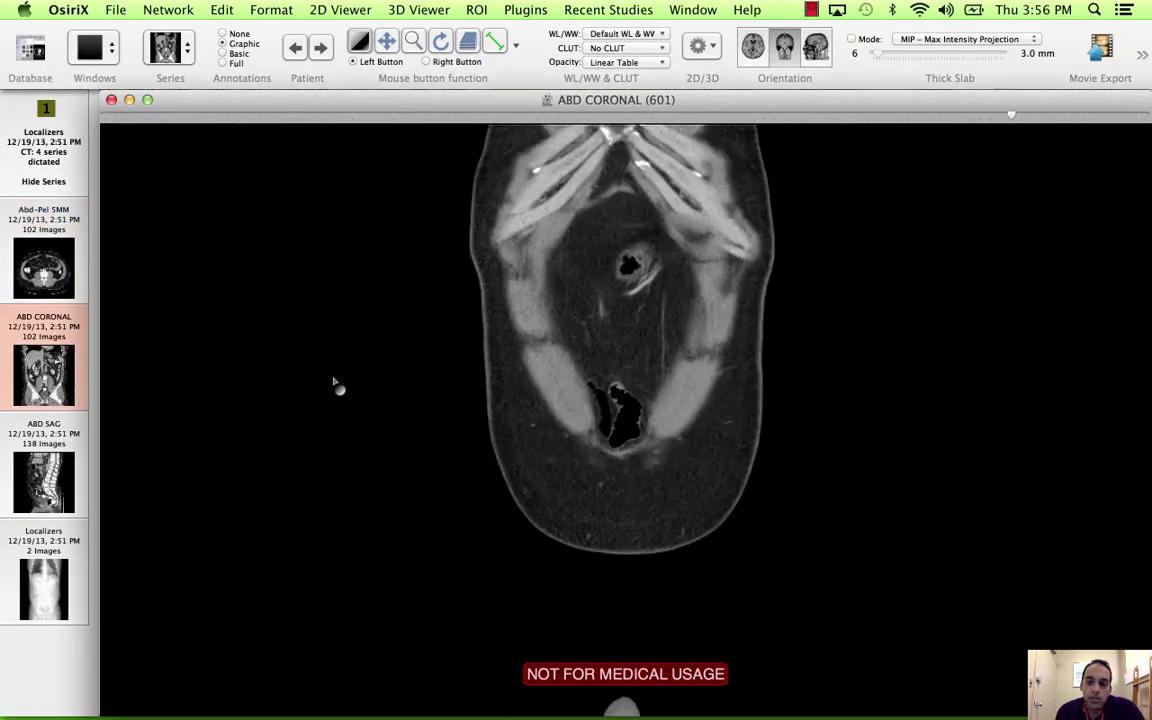
{"action": "double_click", "coordinate": [335, 383]}
{"action": "scroll", "coordinate": [335, 383], "scroll_direction": "up", "scroll_amount": 20}
{"action": "scroll", "coordinate": [336, 386], "scroll_direction": "up", "scroll_amount": 15}
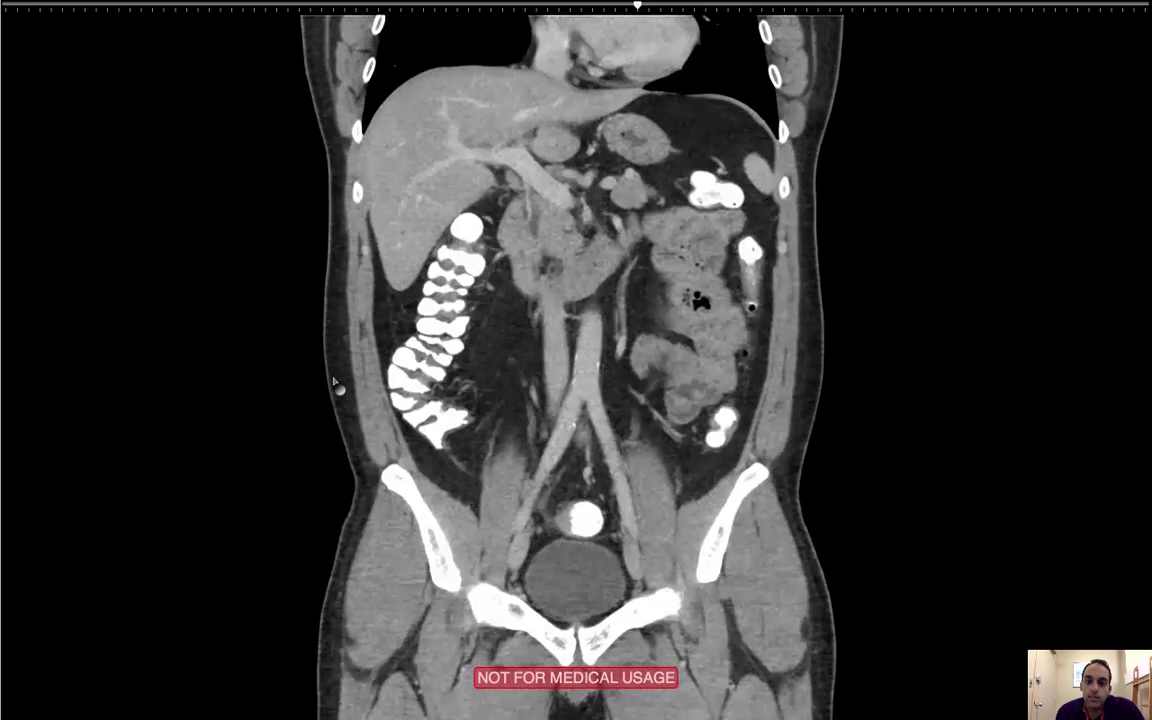
{"action": "scroll", "coordinate": [335, 383], "scroll_direction": "down", "scroll_amount": 3}
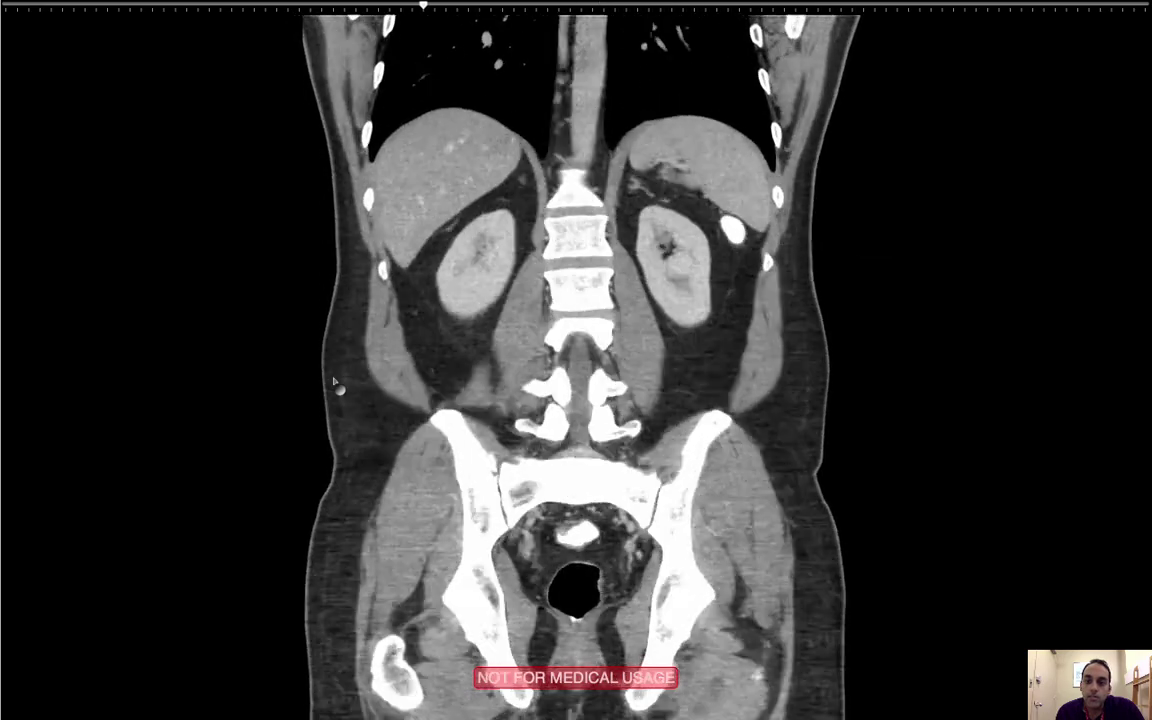
{"action": "scroll", "coordinate": [335, 383], "scroll_direction": "down", "scroll_amount": 3}
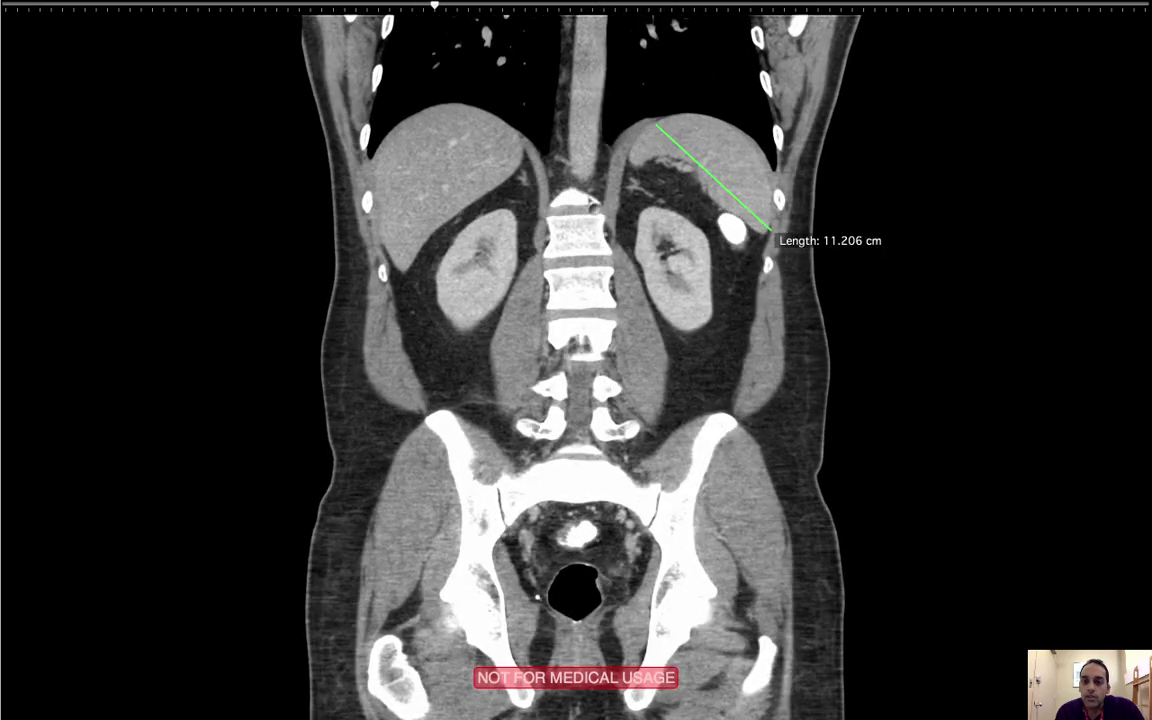
{"action": "key", "text": "Escape"}
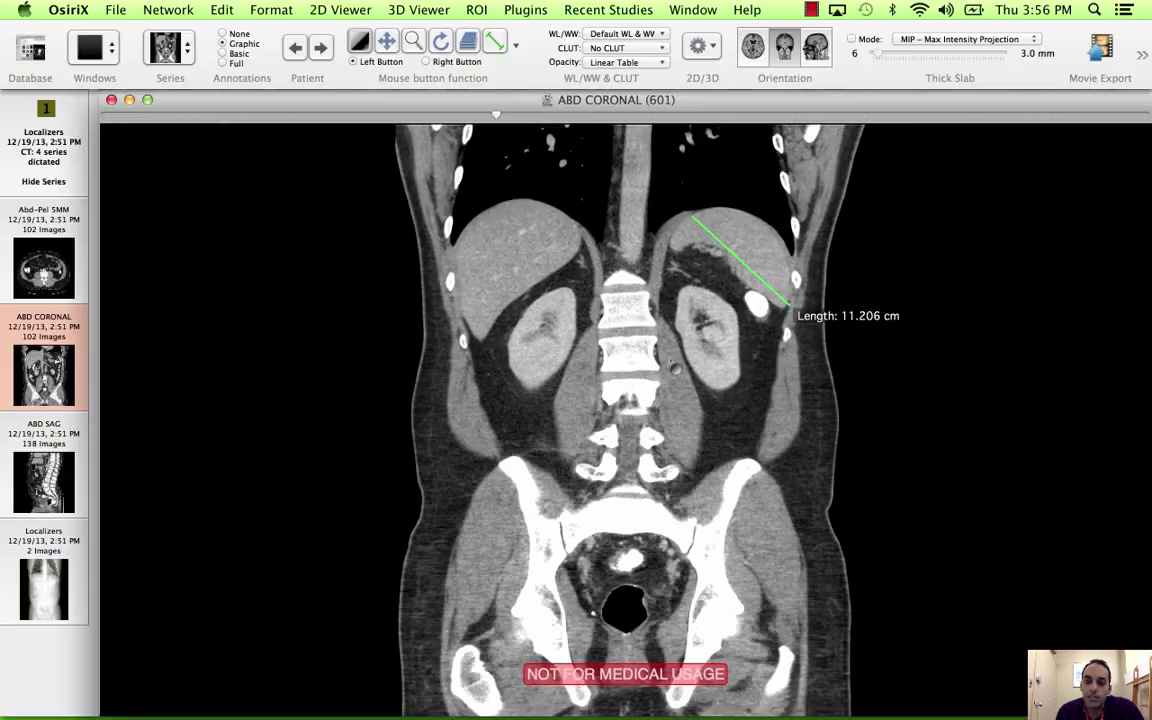
- Return to the Abd-Pel 5MM axial series, apply the CT - Abdomen window preset, and show it in full screen
{"action": "left_click_drag", "start_coordinate": [43, 269], "coordinate": [243, 286]}
{"action": "scroll", "coordinate": [578, 360], "scroll_direction": "up", "scroll_amount": 1}
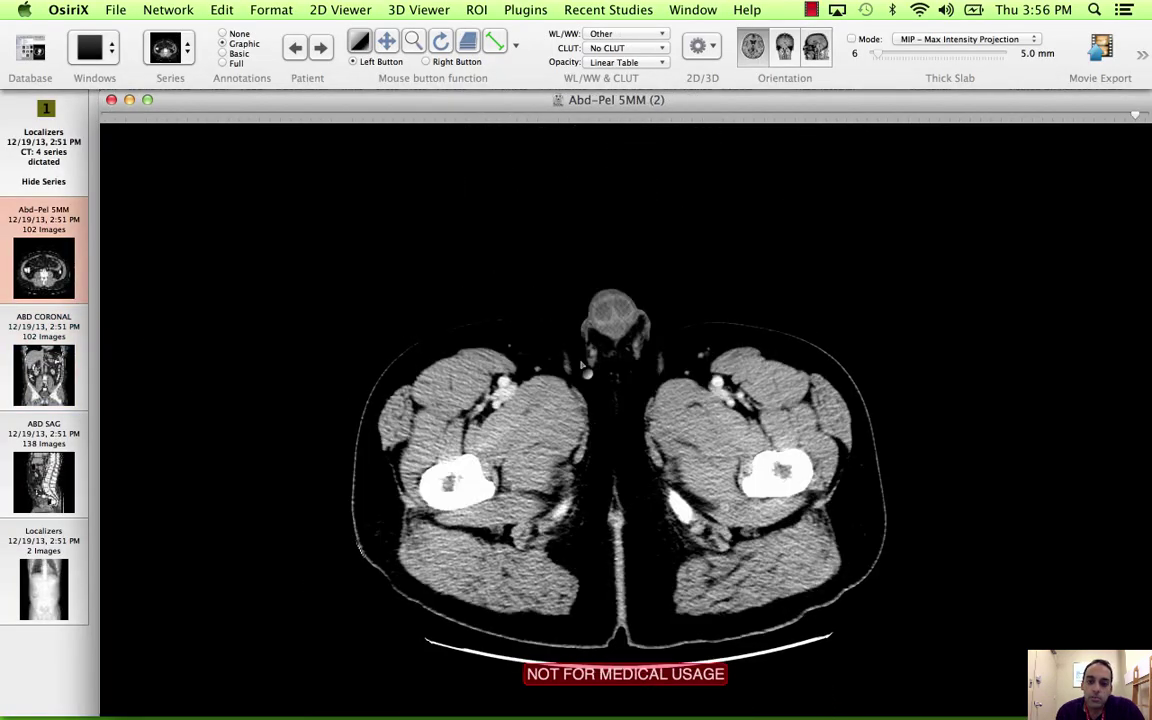
{"action": "scroll", "coordinate": [578, 360], "scroll_direction": "down", "scroll_amount": 4}
{"action": "right_click", "coordinate": [578, 360]}
{"action": "mouse_move", "coordinate": [743, 427]}
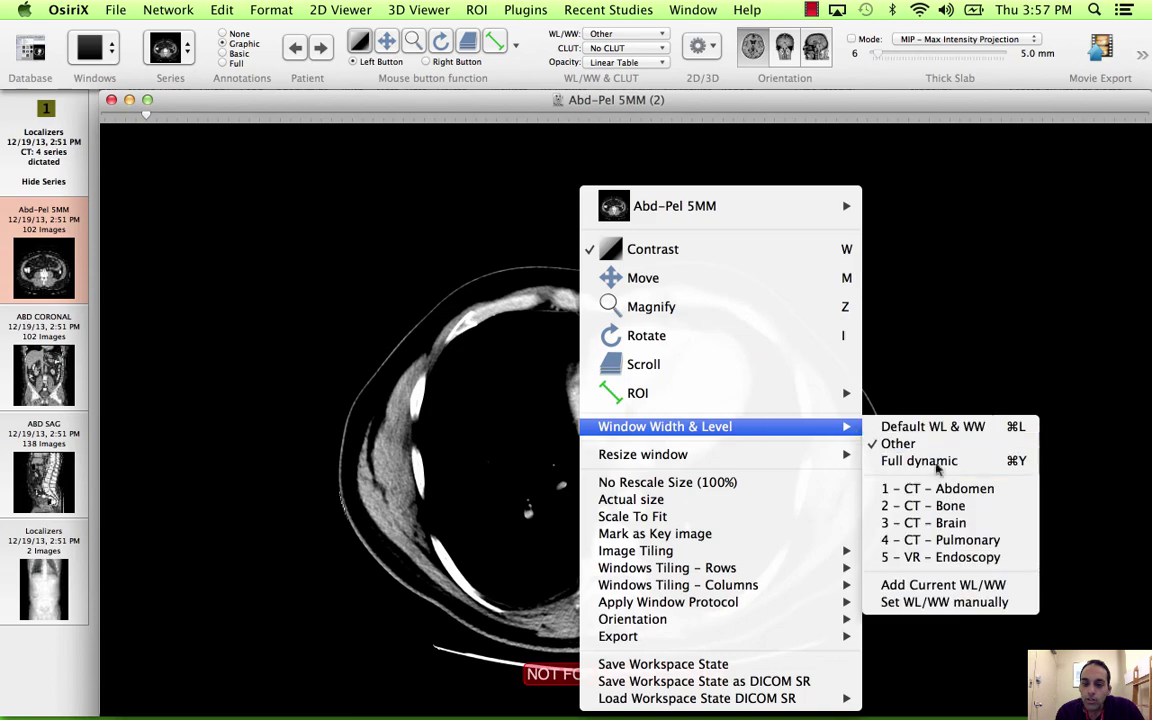
{"action": "left_click", "coordinate": [940, 486]}
{"action": "scroll", "coordinate": [768, 451], "scroll_direction": "down", "scroll_amount": 5}
{"action": "double_click", "coordinate": [768, 451]}
- Examine the axial slices from the lower chest down to the mid-kidney level, and follow the duodenum back up to the pancreatic head
{"action": "scroll", "coordinate": [768, 451], "scroll_direction": "down", "scroll_amount": 14}
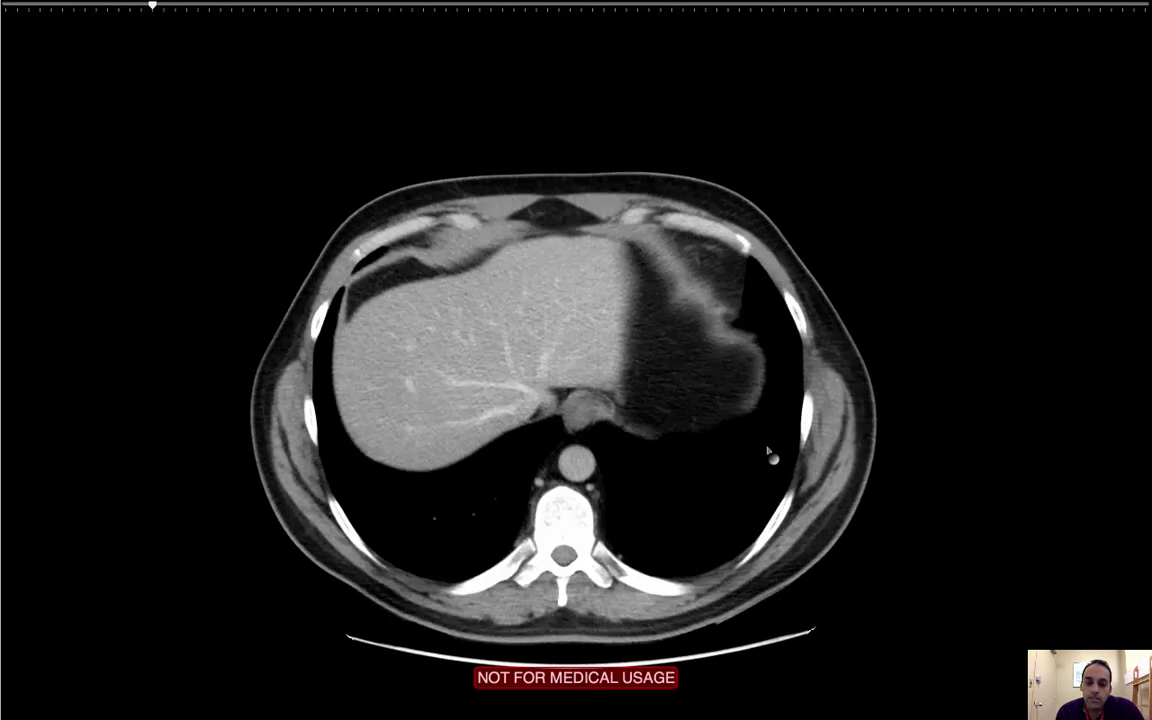
{"action": "scroll", "coordinate": [773, 457], "scroll_direction": "down", "scroll_amount": 8}
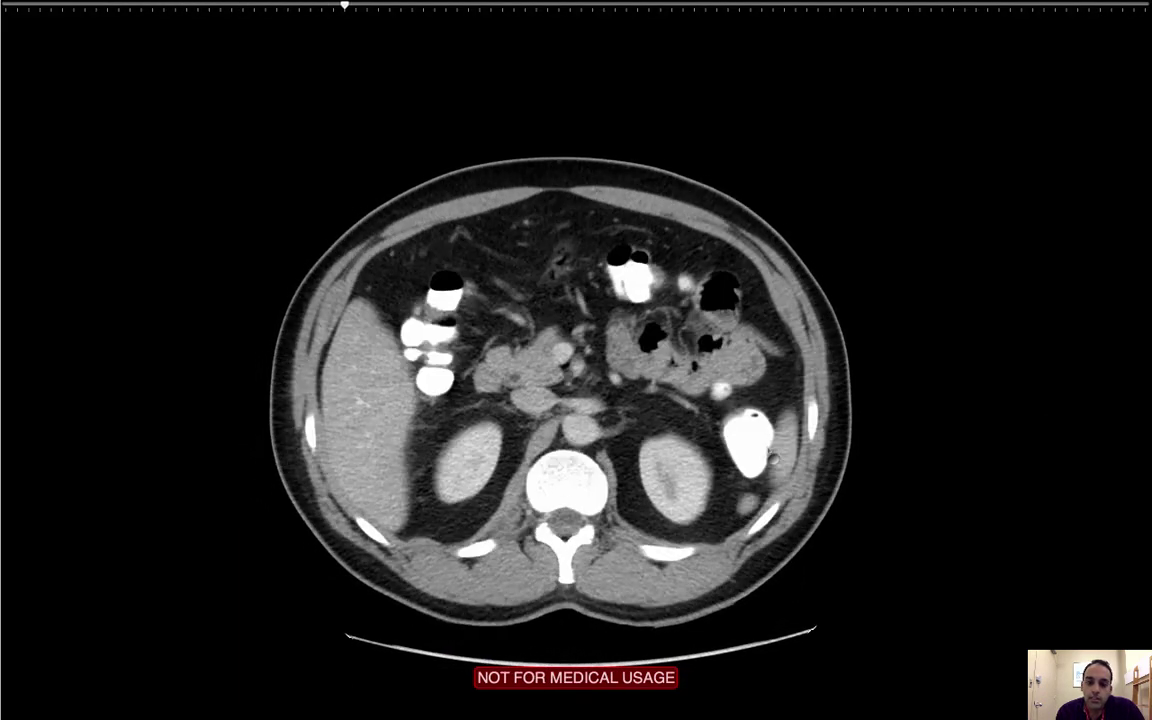
{"action": "scroll", "coordinate": [600, 345], "scroll_direction": "down", "scroll_amount": 4}
{"action": "scroll", "coordinate": [540, 370], "scroll_direction": "down", "scroll_amount": 8}
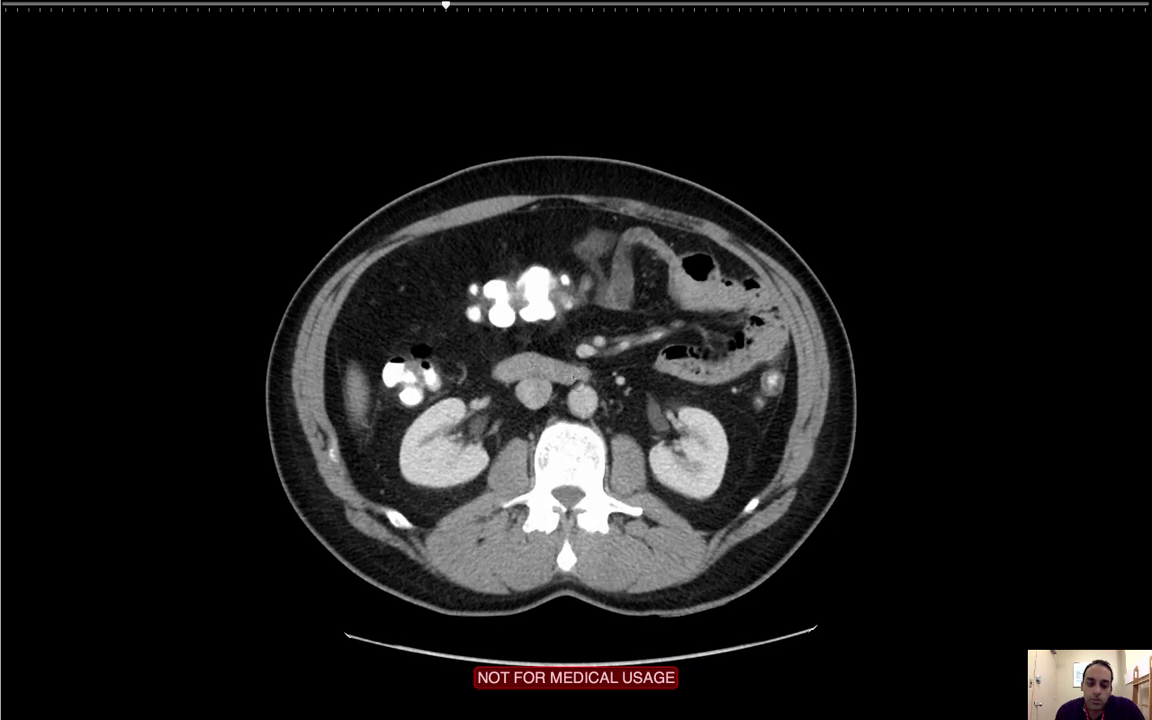
{"action": "scroll", "coordinate": [510, 345], "scroll_direction": "down", "scroll_amount": 2}
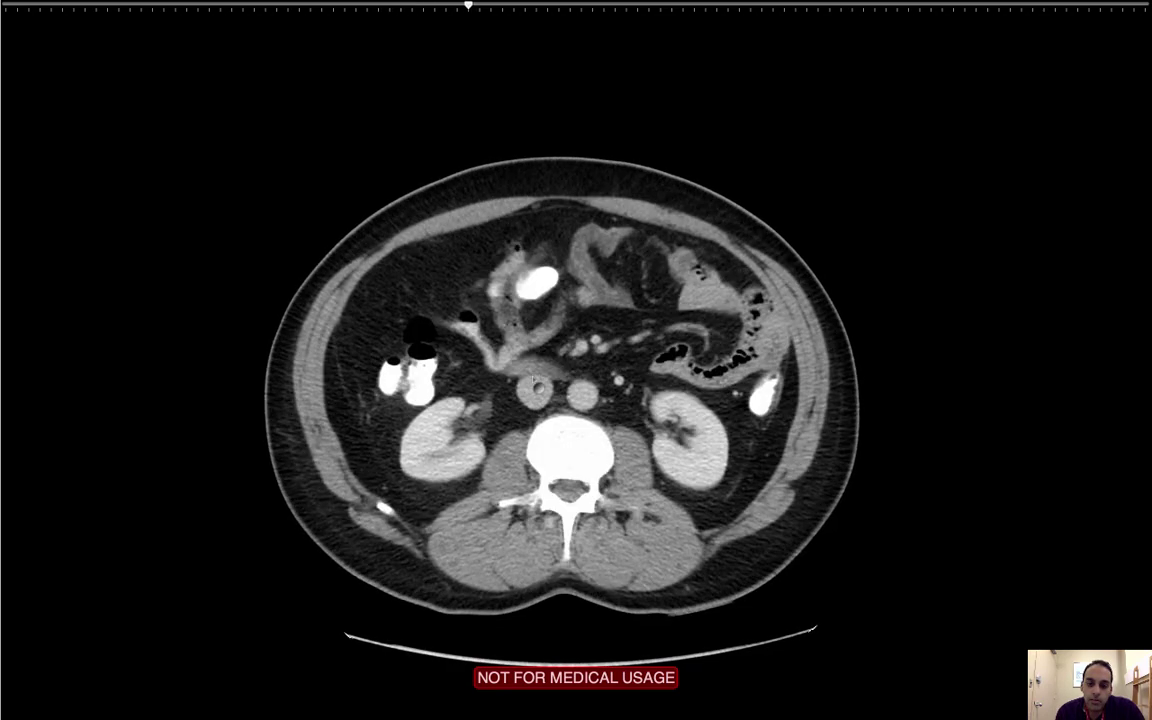
{"action": "scroll", "coordinate": [533, 381], "scroll_direction": "up", "scroll_amount": 6}
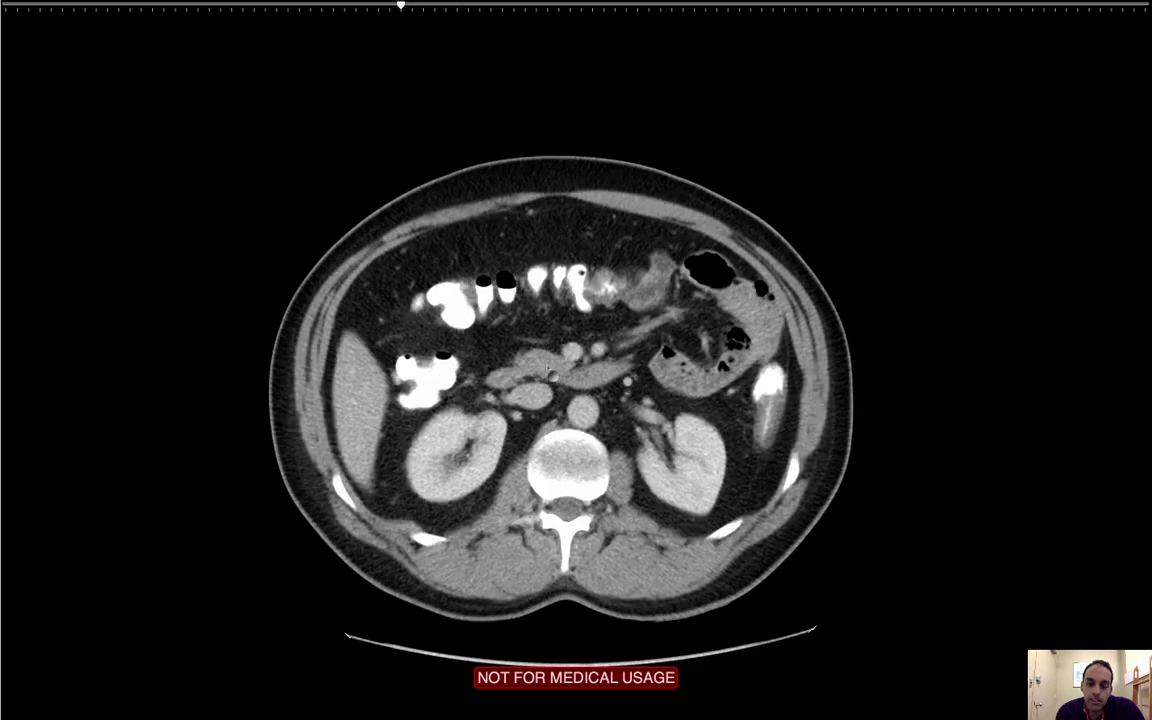
{"action": "scroll", "coordinate": [549, 369], "scroll_direction": "up", "scroll_amount": 3}
{"action": "scroll", "coordinate": [549, 370], "scroll_direction": "up", "scroll_amount": 15}
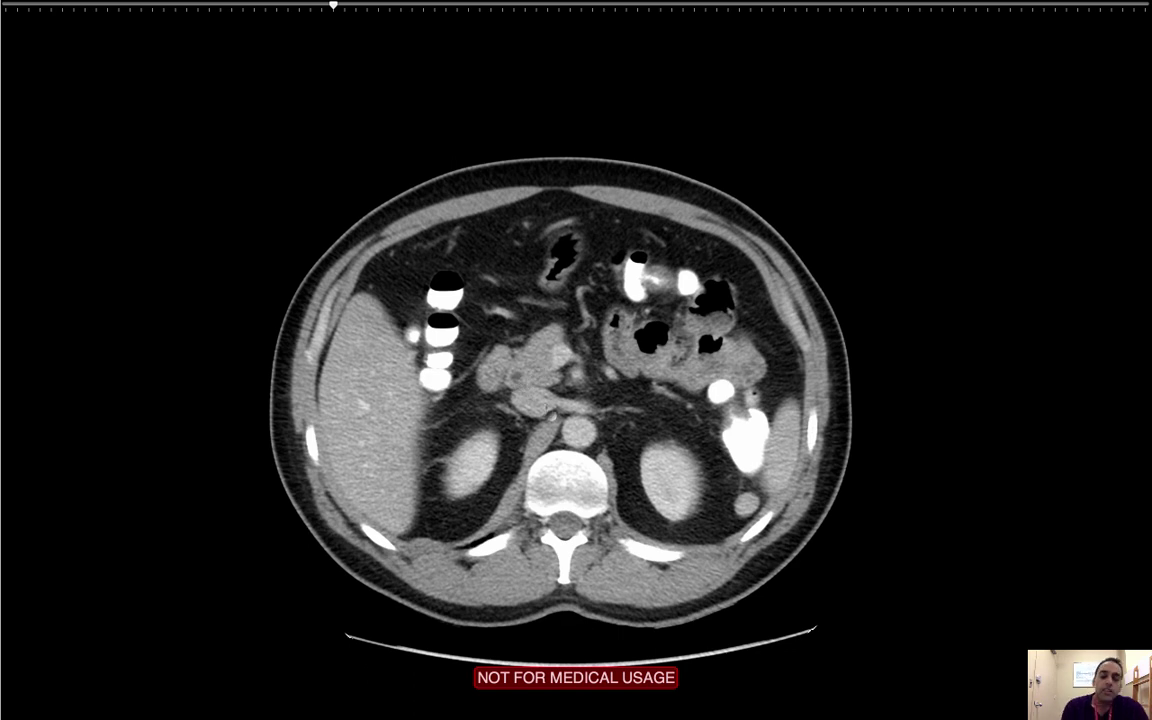
- Trace the pancreas on the axial slices from its head through the body and tail up to the splenic hilum
{"action": "scroll", "coordinate": [555, 388], "scroll_direction": "up", "scroll_amount": 6}
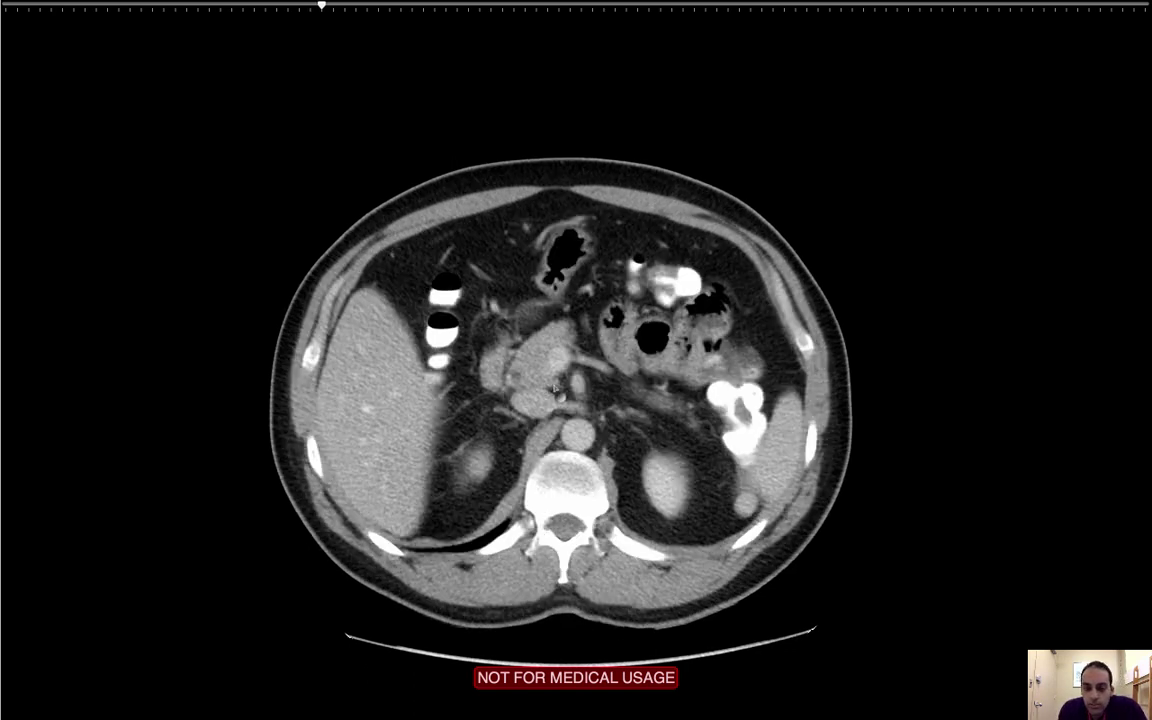
{"action": "scroll", "coordinate": [565, 388], "scroll_direction": "down", "scroll_amount": 3}
{"action": "scroll", "coordinate": [563, 385], "scroll_direction": "up", "scroll_amount": 3}
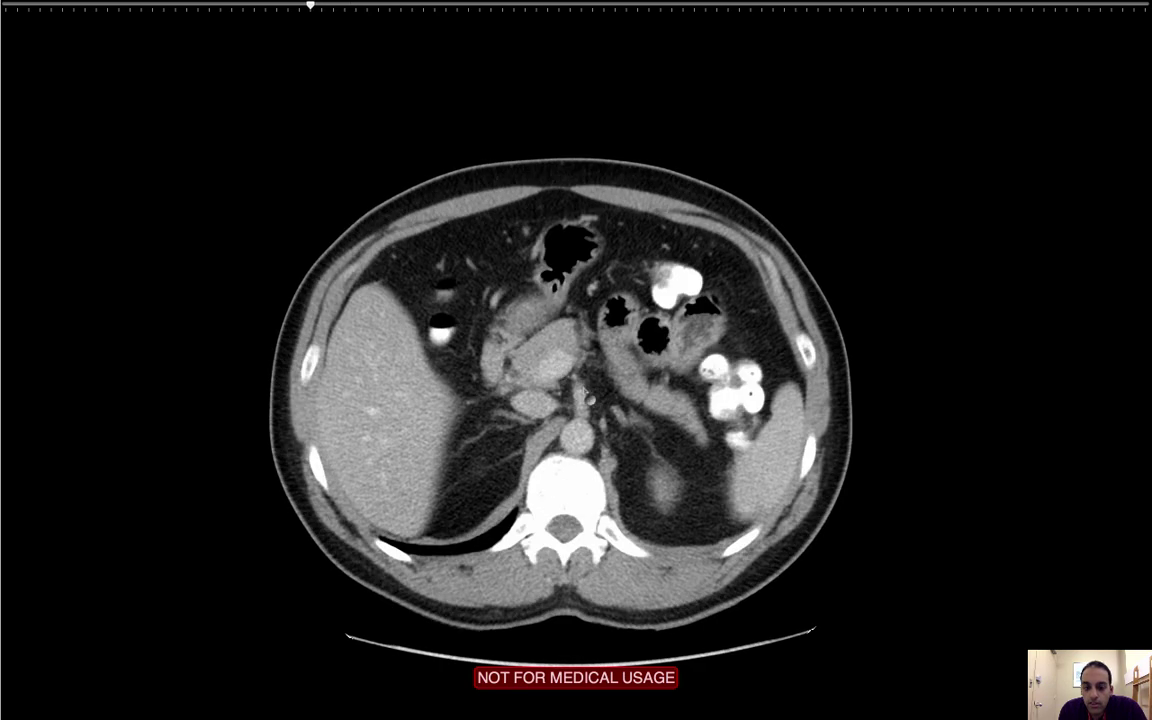
{"action": "scroll", "coordinate": [563, 385], "scroll_direction": "down", "scroll_amount": 2}
{"action": "scroll", "coordinate": [563, 385], "scroll_direction": "up", "scroll_amount": 5}
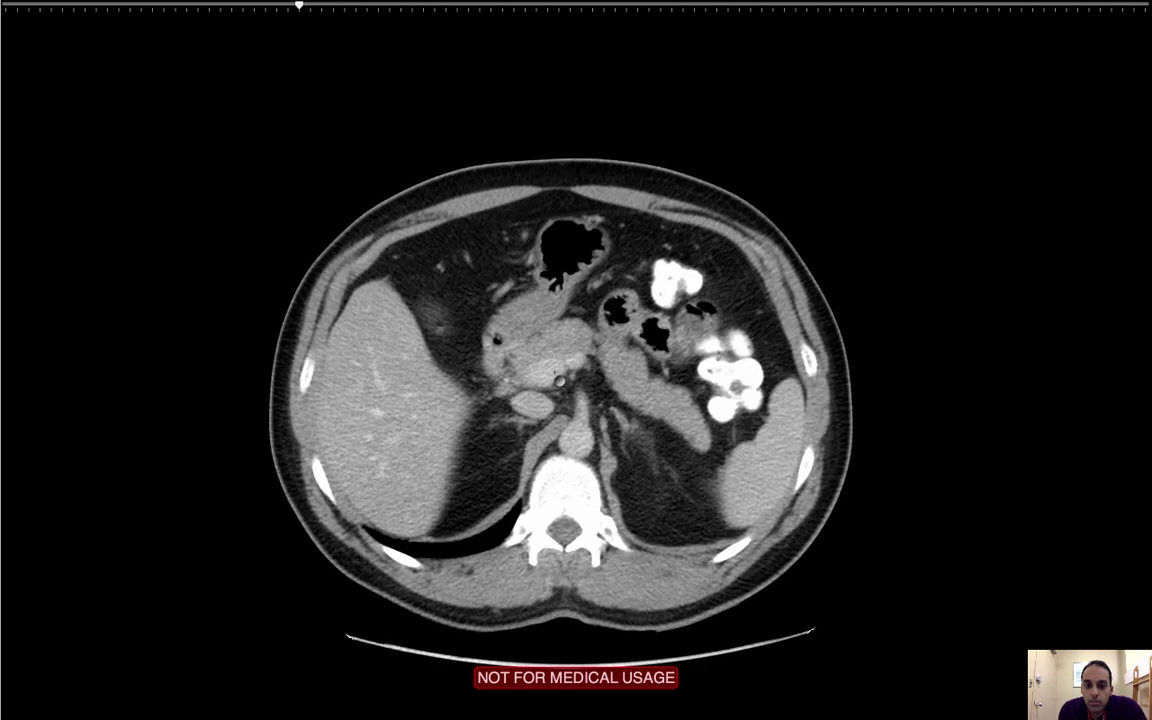
{"action": "scroll", "coordinate": [570, 352], "scroll_direction": "up", "scroll_amount": 3}
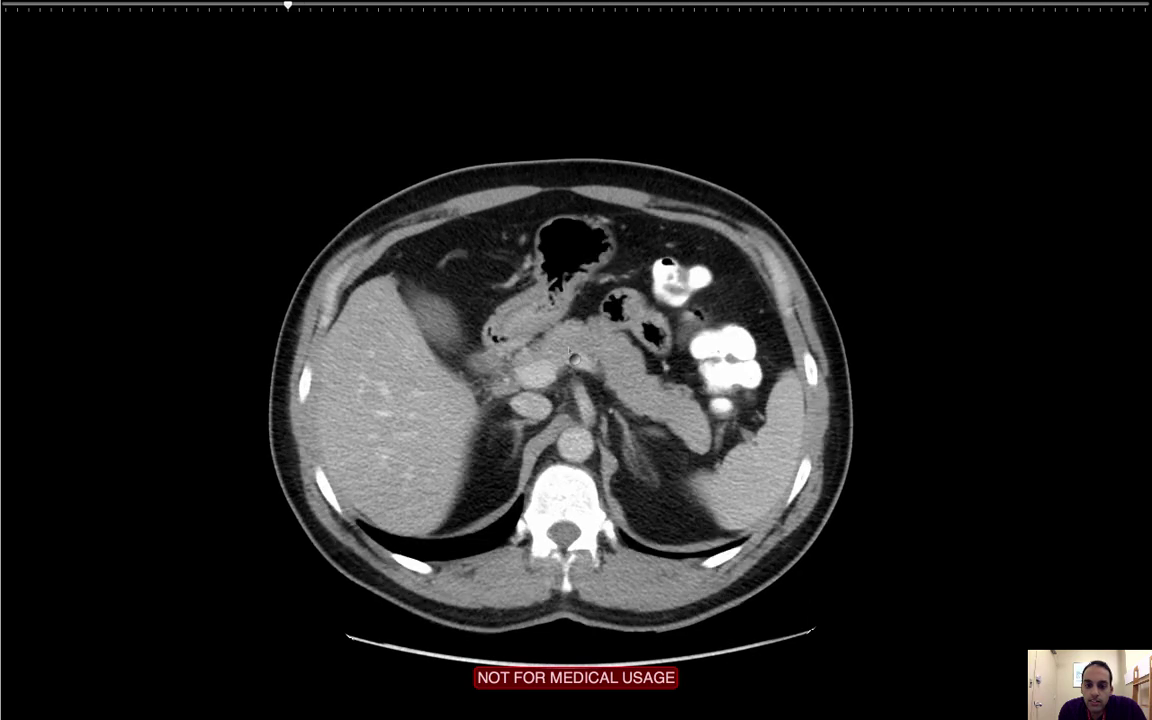
{"action": "scroll", "coordinate": [695, 430], "scroll_direction": "up", "scroll_amount": 5}
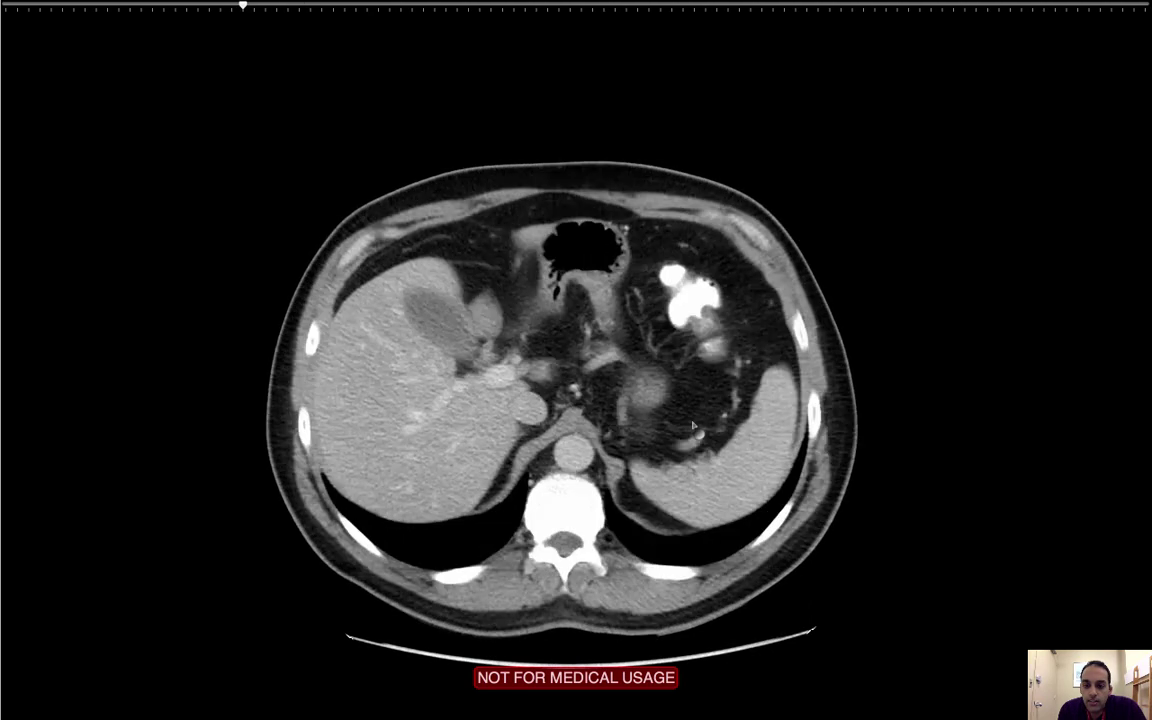
- Recheck the pancreas and the surrounding retroperitoneum on the axial slices between the splenic hilum and the renal hilum level
{"action": "scroll", "coordinate": [604, 398], "scroll_direction": "down", "scroll_amount": 6}
{"action": "scroll", "coordinate": [604, 398], "scroll_direction": "down", "scroll_amount": 7}
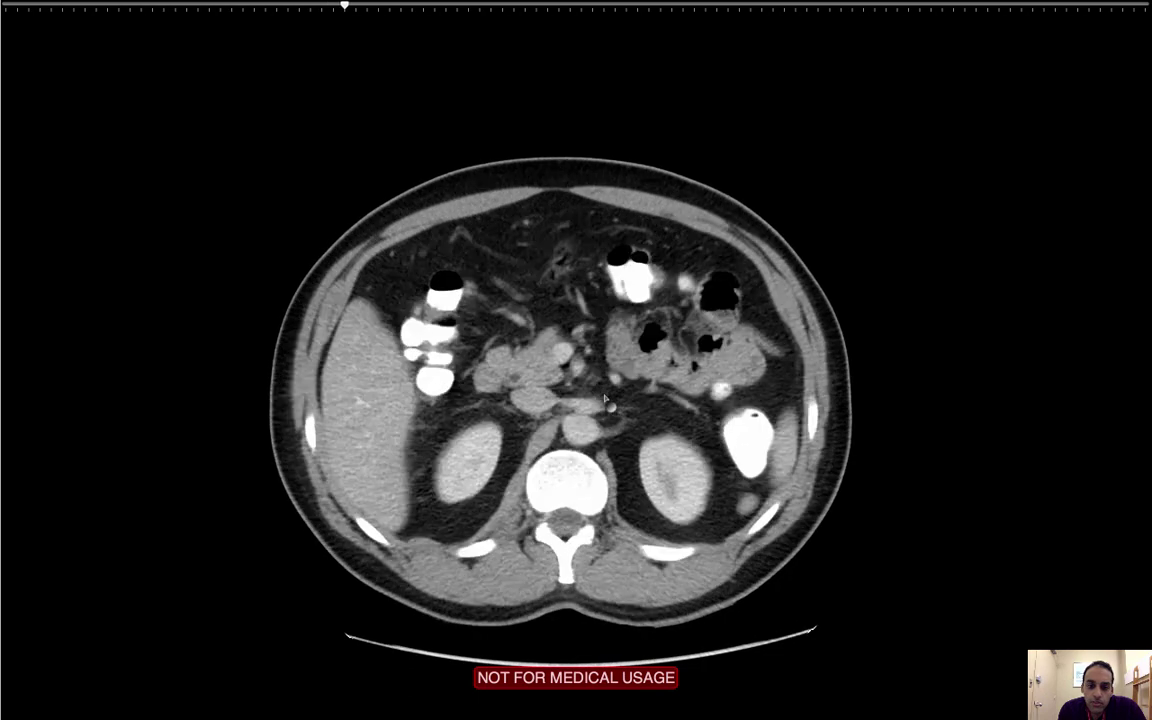
{"action": "scroll", "coordinate": [604, 398], "scroll_direction": "up", "scroll_amount": 8}
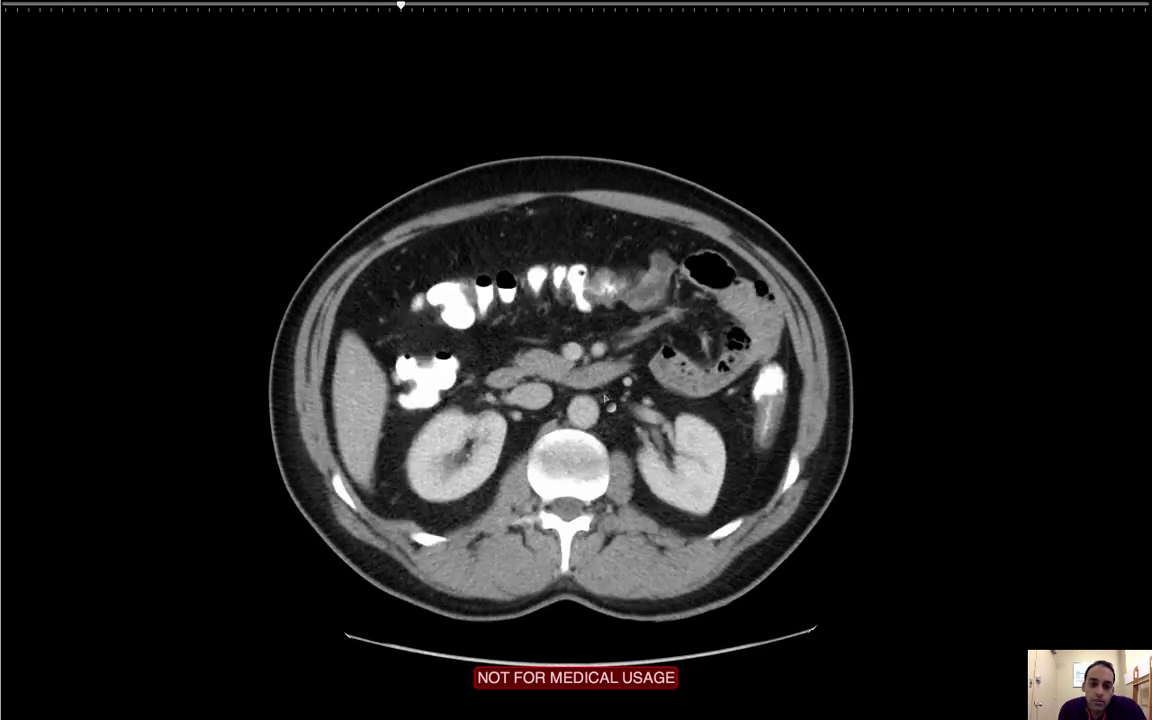
{"action": "scroll", "coordinate": [604, 398], "scroll_direction": "up", "scroll_amount": 3}
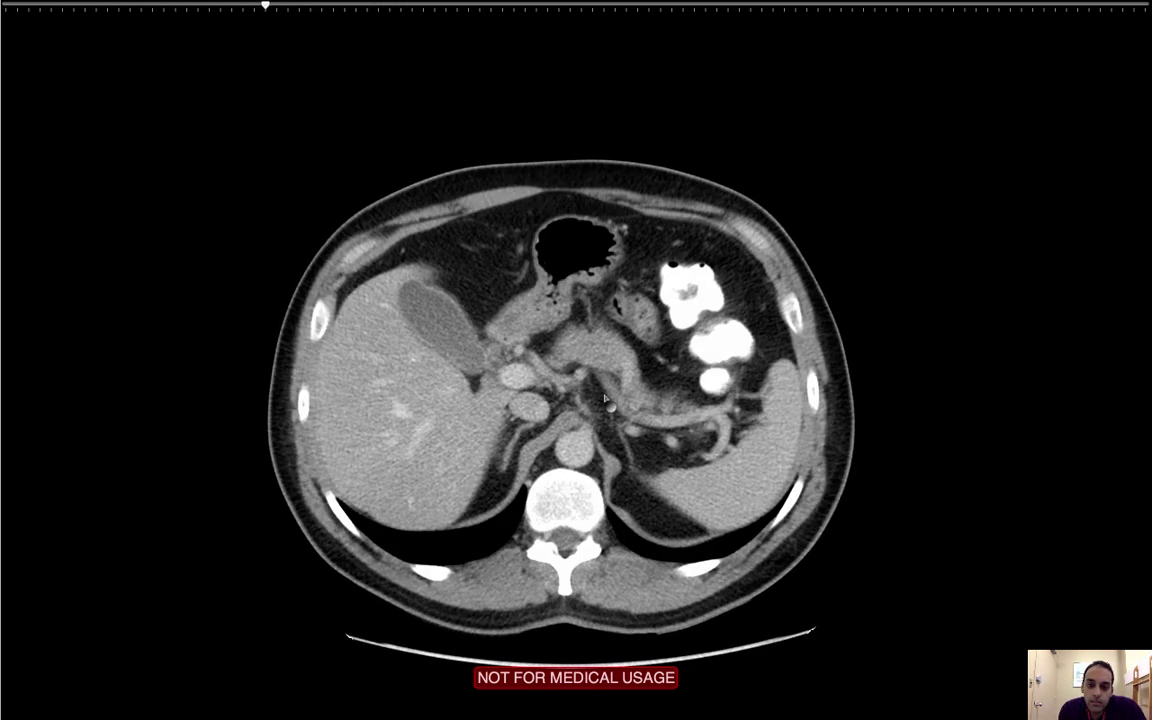
{"action": "scroll", "coordinate": [604, 398], "scroll_direction": "down", "scroll_amount": 6}
{"action": "scroll", "coordinate": [604, 398], "scroll_direction": "down", "scroll_amount": 4}
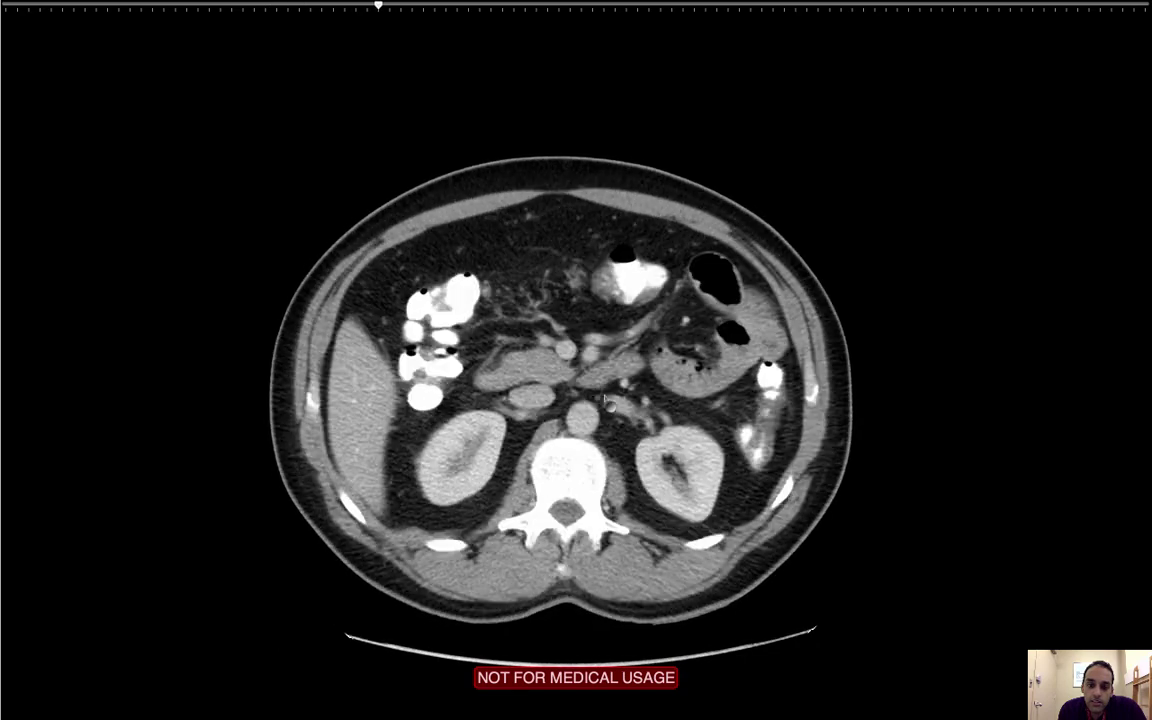
{"action": "scroll", "coordinate": [604, 398], "scroll_direction": "up", "scroll_amount": 6}
{"action": "scroll", "coordinate": [604, 398], "scroll_direction": "up", "scroll_amount": 5}
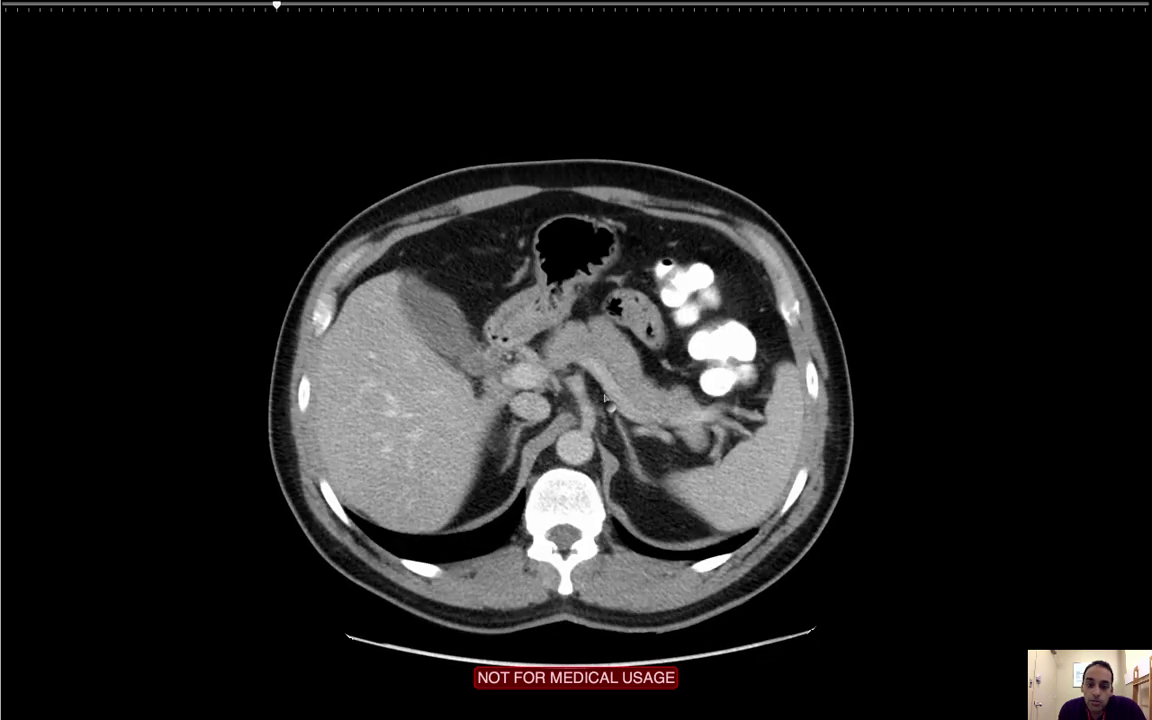
{"action": "scroll", "coordinate": [604, 398], "scroll_direction": "down", "scroll_amount": 5}
{"action": "scroll", "coordinate": [604, 398], "scroll_direction": "down", "scroll_amount": 2}
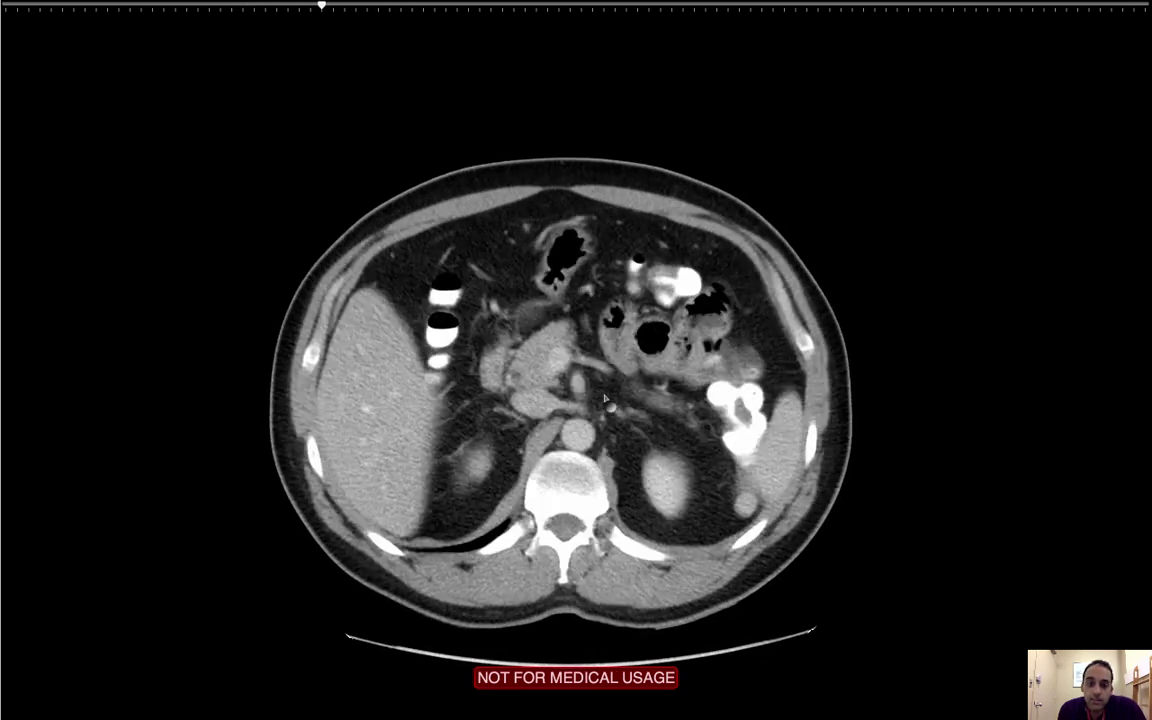
- Examine the right and left adrenal regions above the kidneys on the axial slices, and leave full screen
{"action": "scroll", "coordinate": [604, 398], "scroll_direction": "up", "scroll_amount": 5}
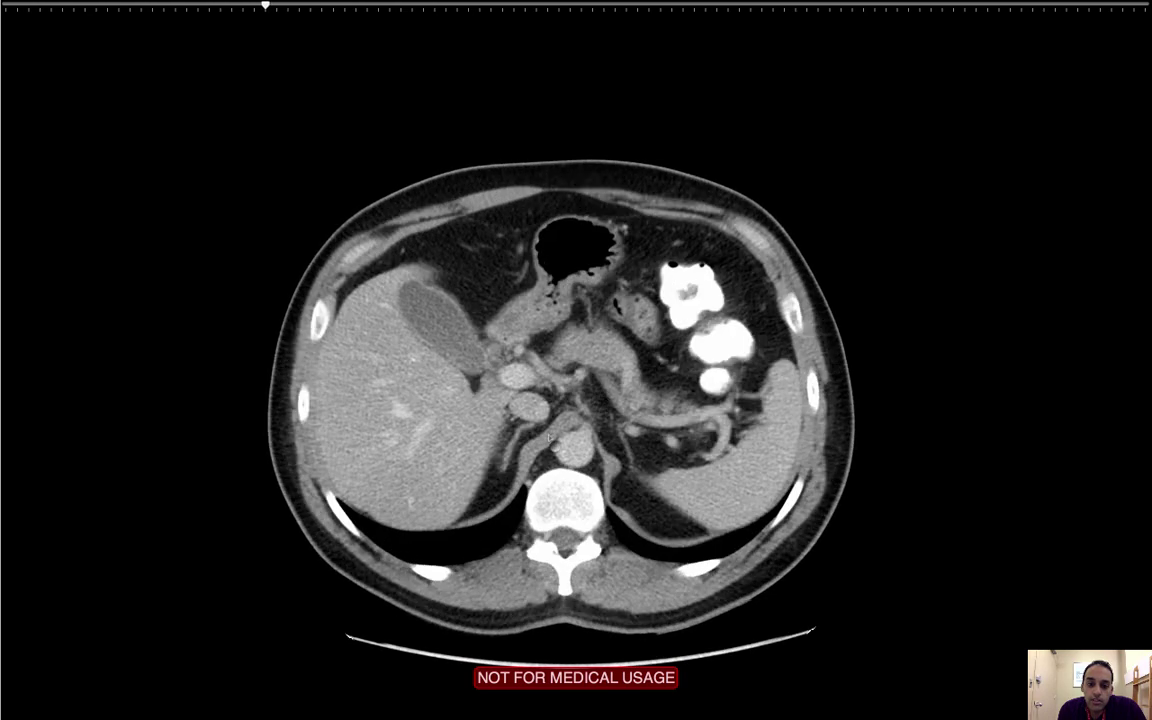
{"action": "scroll", "coordinate": [549, 437], "scroll_direction": "down", "scroll_amount": 1}
{"action": "scroll", "coordinate": [630, 462], "scroll_direction": "down", "scroll_amount": 2}
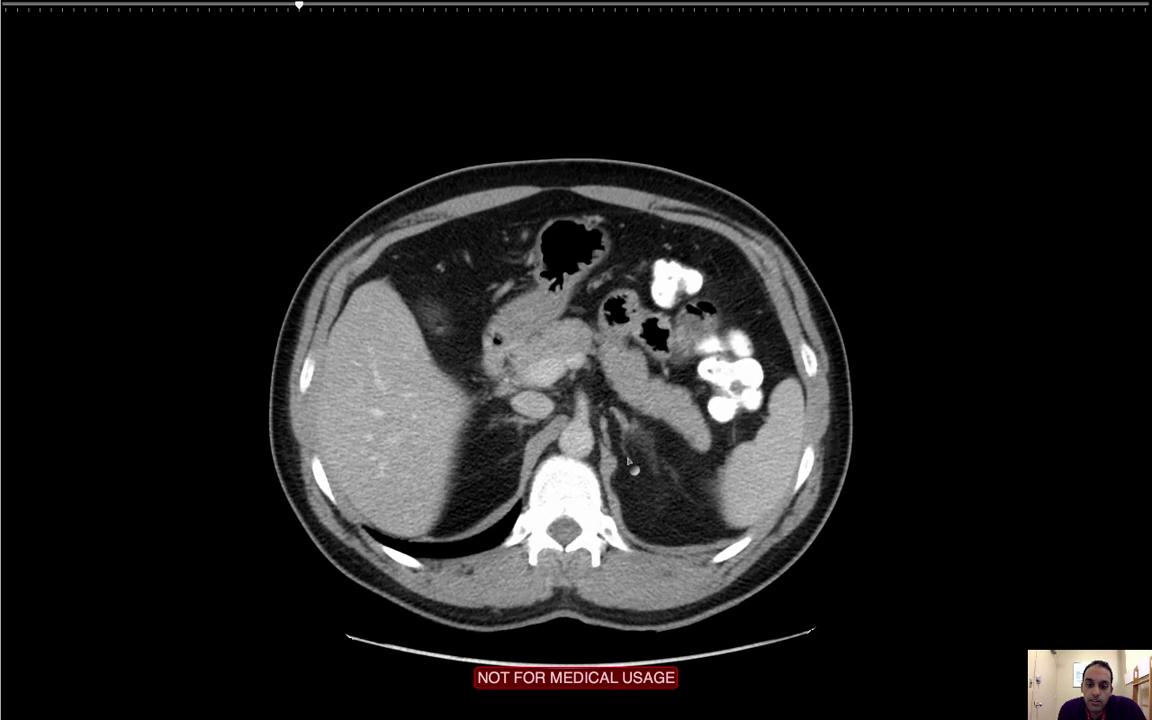
{"action": "scroll", "coordinate": [630, 462], "scroll_direction": "up", "scroll_amount": 1}
{"action": "scroll", "coordinate": [560, 395], "scroll_direction": "down", "scroll_amount": 5}
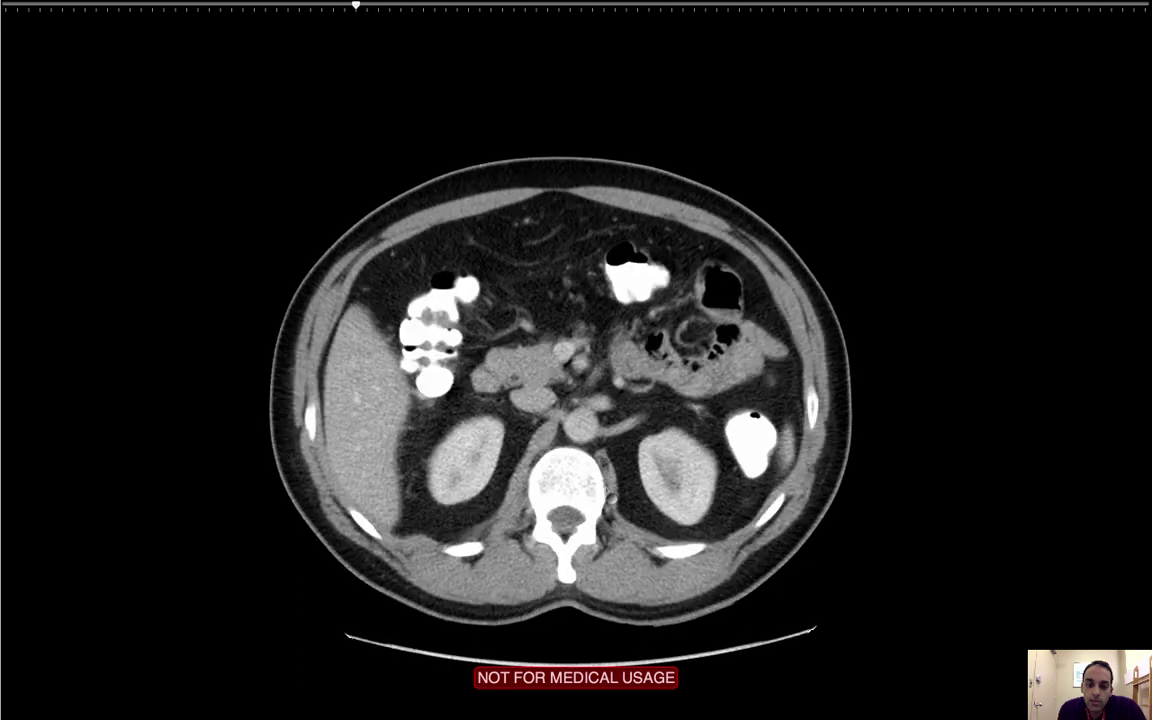
{"action": "scroll", "coordinate": [560, 395], "scroll_direction": "up", "scroll_amount": 5}
{"action": "key", "text": "Escape"}
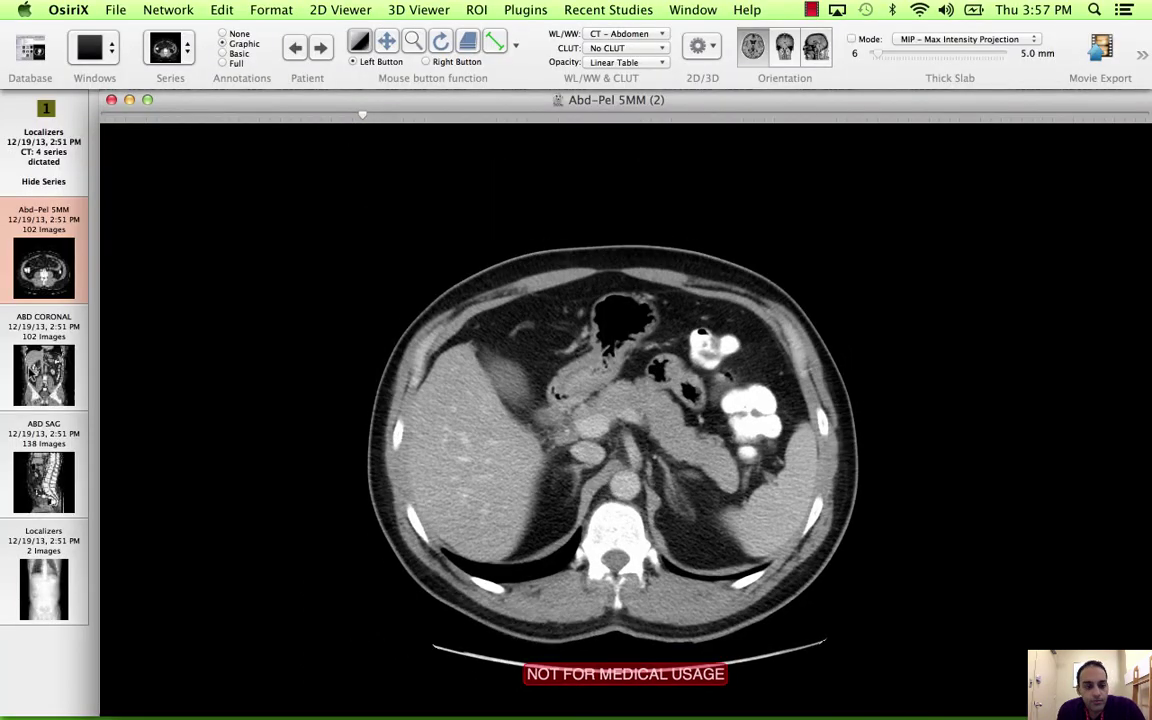
- Open the ABD CORONAL series in full screen and enlarge the abdomen on the slices through the great vessels
{"action": "left_click_drag", "start_coordinate": [30, 377], "coordinate": [464, 392]}
{"action": "scroll", "coordinate": [571, 415], "scroll_direction": "up", "scroll_amount": 15}
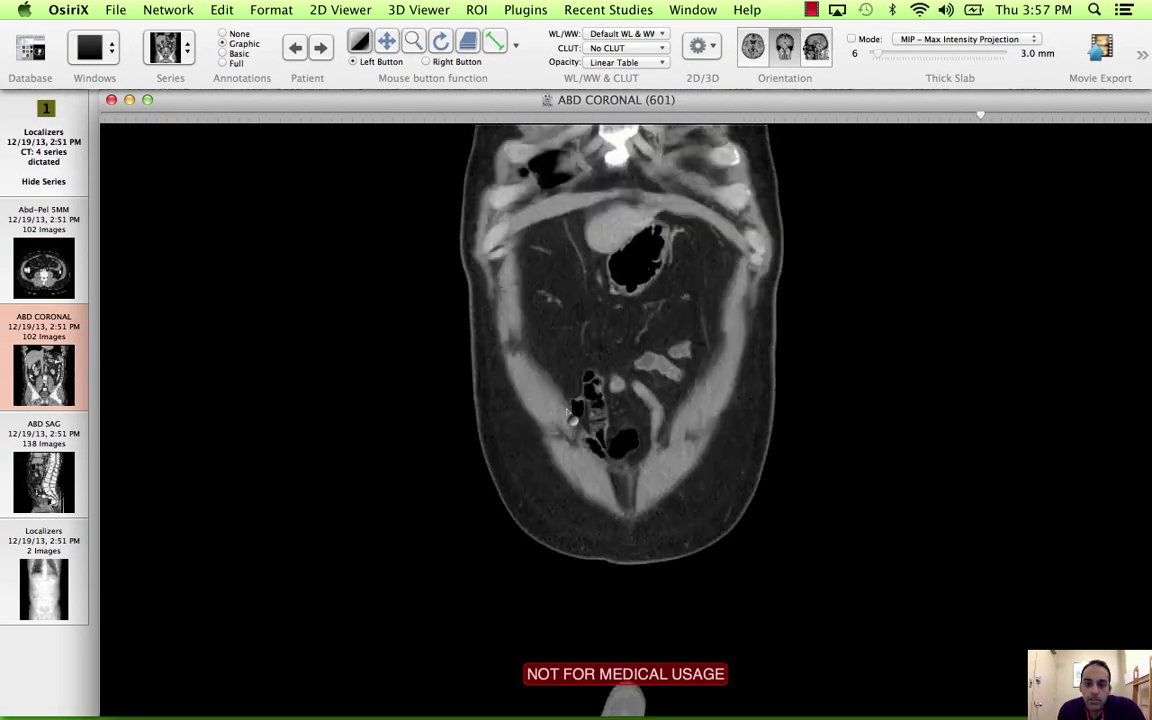
{"action": "double_click", "coordinate": [567, 412]}
{"action": "scroll", "coordinate": [567, 412], "scroll_direction": "up", "scroll_amount": 4}
{"action": "scroll", "coordinate": [567, 411], "scroll_direction": "up", "scroll_amount": 5}
{"action": "left_click_drag", "start_coordinate": [567, 411], "coordinate": [576, 120]}
{"action": "scroll", "coordinate": [576, 120], "scroll_direction": "down", "scroll_amount": 8}
{"action": "scroll", "coordinate": [576, 120], "scroll_direction": "down", "scroll_amount": 15}
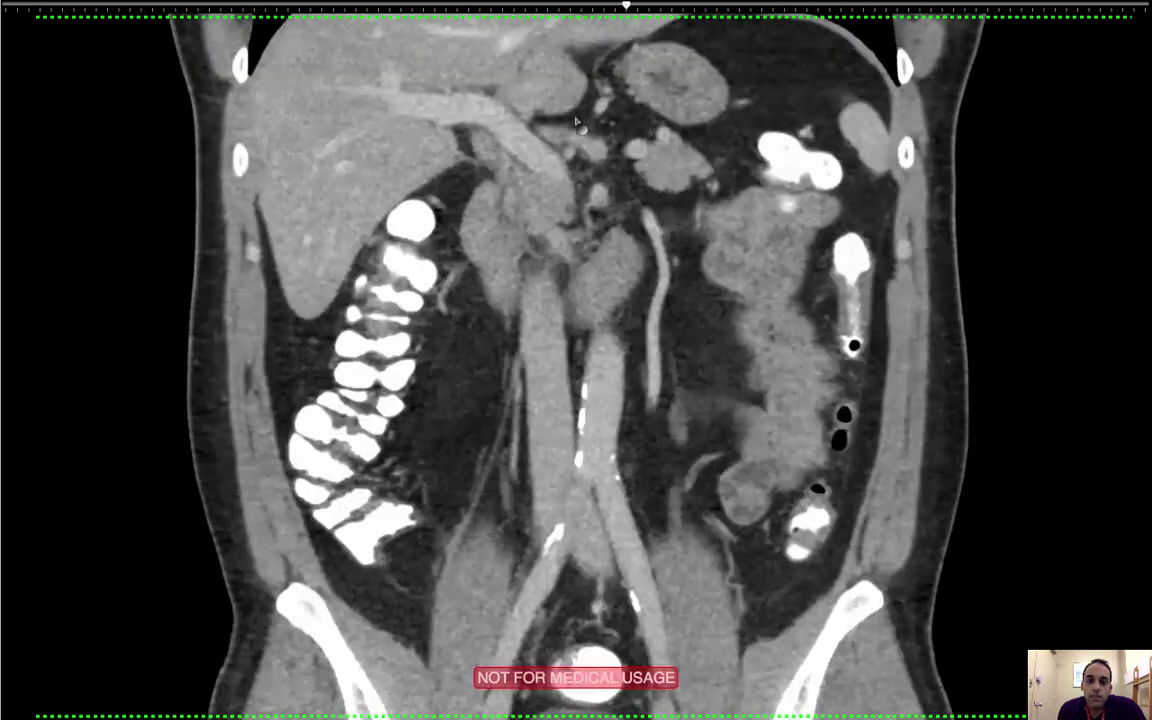
- Examine both adrenal regions above the kidneys on the enlarged coronal slices, and leave full screen
{"action": "scroll", "coordinate": [580, 127], "scroll_direction": "up", "scroll_amount": 3}
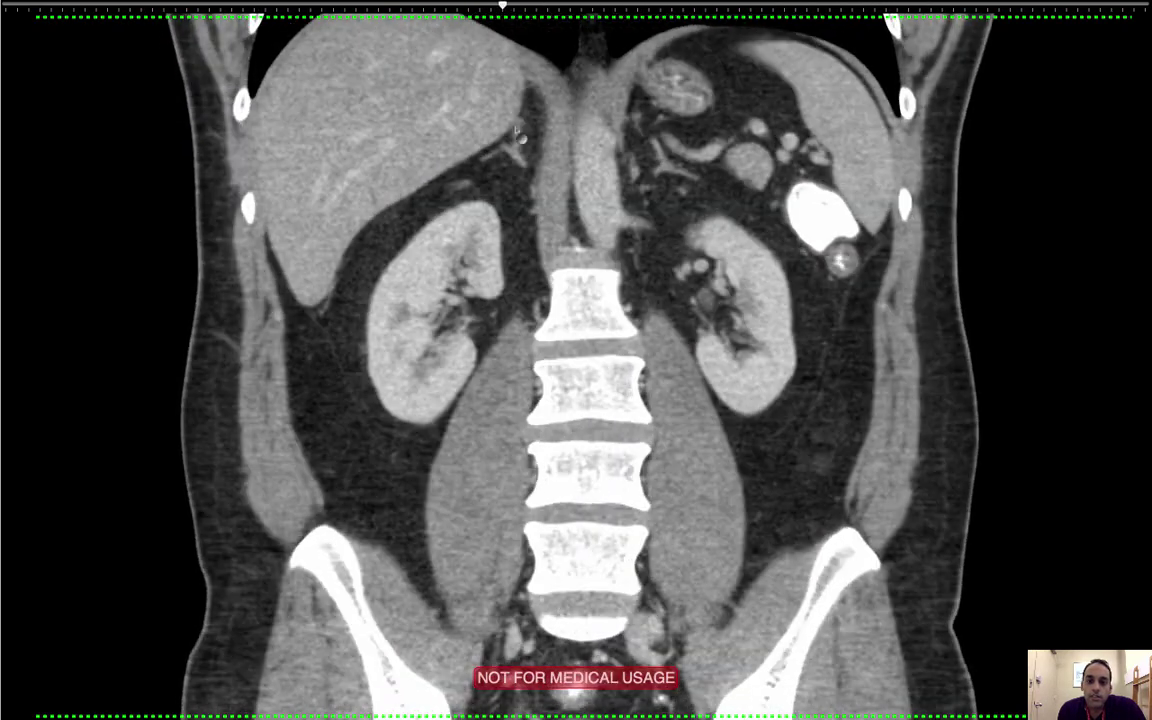
{"action": "scroll", "coordinate": [660, 175], "scroll_direction": "down", "scroll_amount": 8}
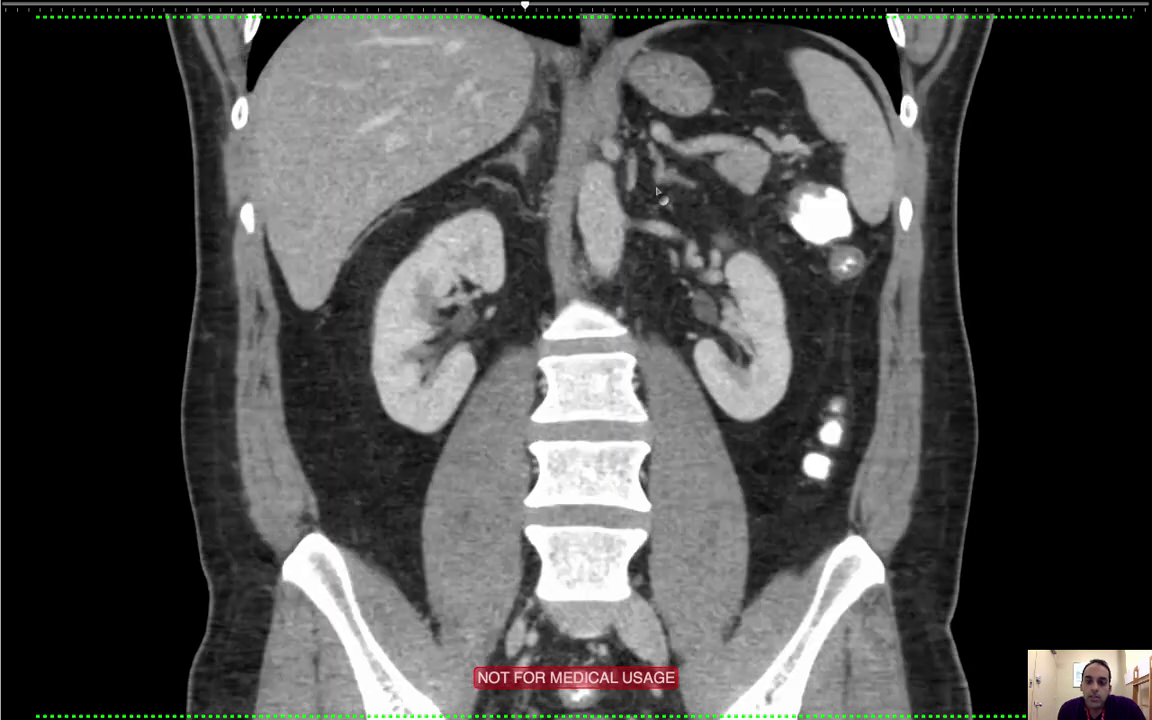
{"action": "scroll", "coordinate": [659, 193], "scroll_direction": "up", "scroll_amount": 4}
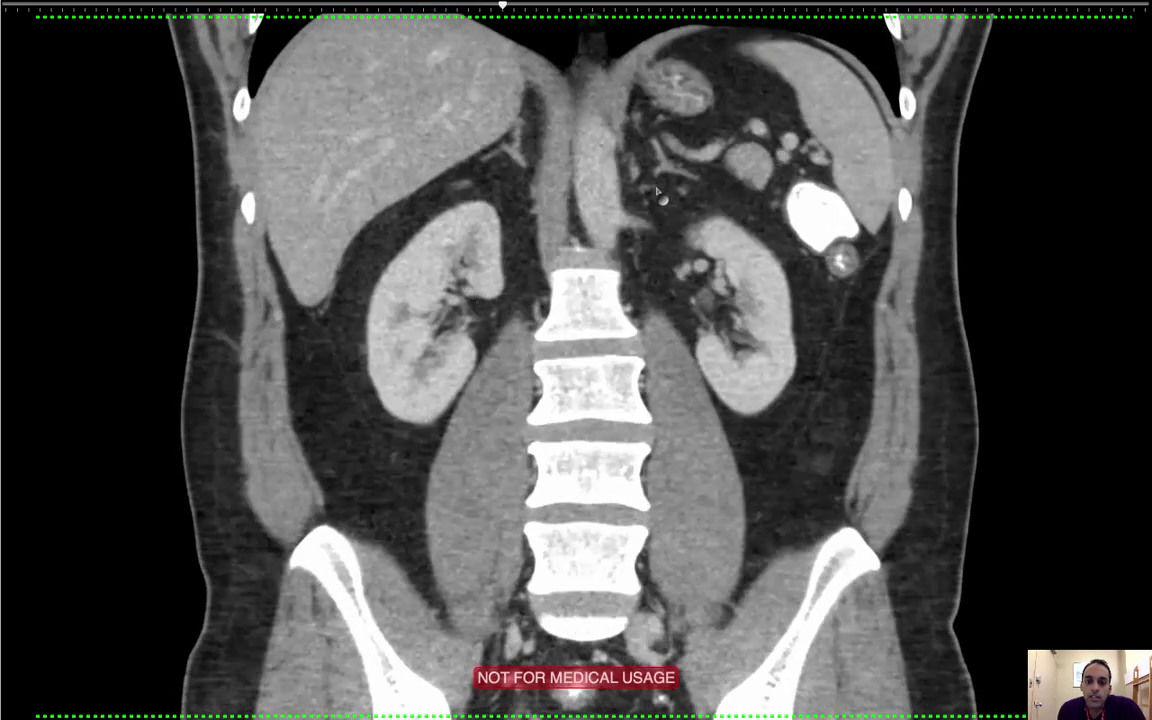
{"action": "key", "text": "Escape"}
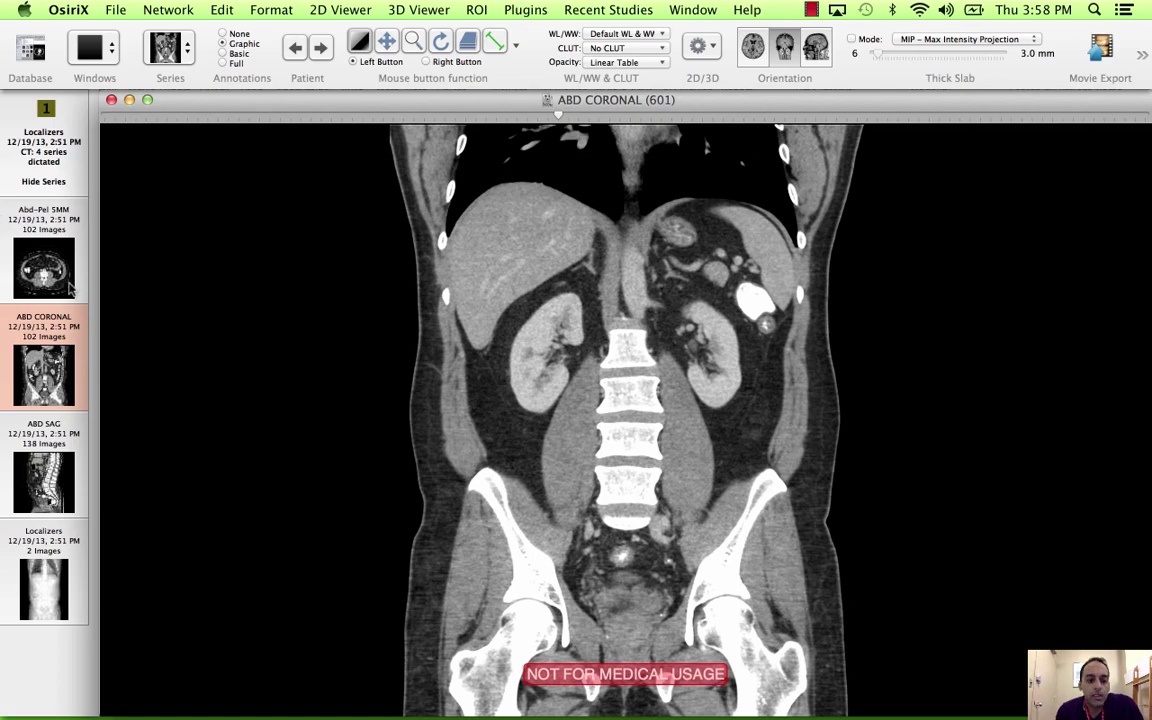
- Show the coronal series in full screen, examine both kidneys from back to front, and leave full screen
{"action": "double_click", "coordinate": [686, 409]}
{"action": "scroll", "coordinate": [686, 408], "scroll_direction": "up", "scroll_amount": 14}
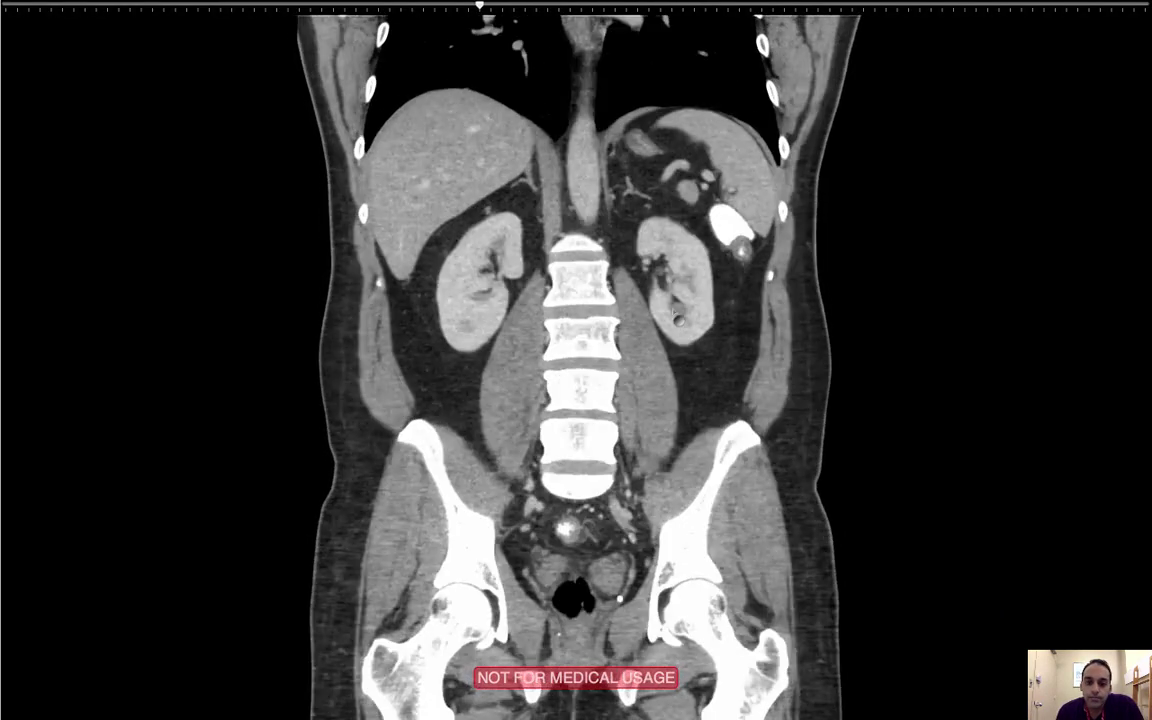
{"action": "scroll", "coordinate": [580, 360], "scroll_direction": "down", "scroll_amount": 8}
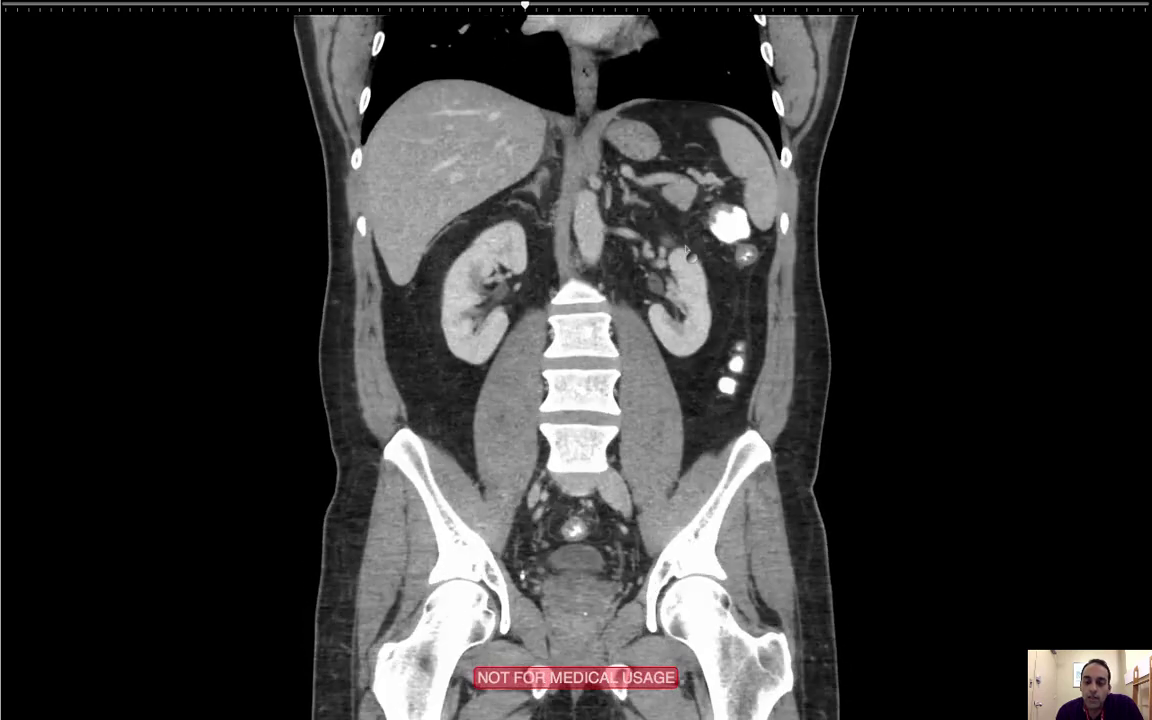
{"action": "scroll", "coordinate": [687, 249], "scroll_direction": "up", "scroll_amount": 3}
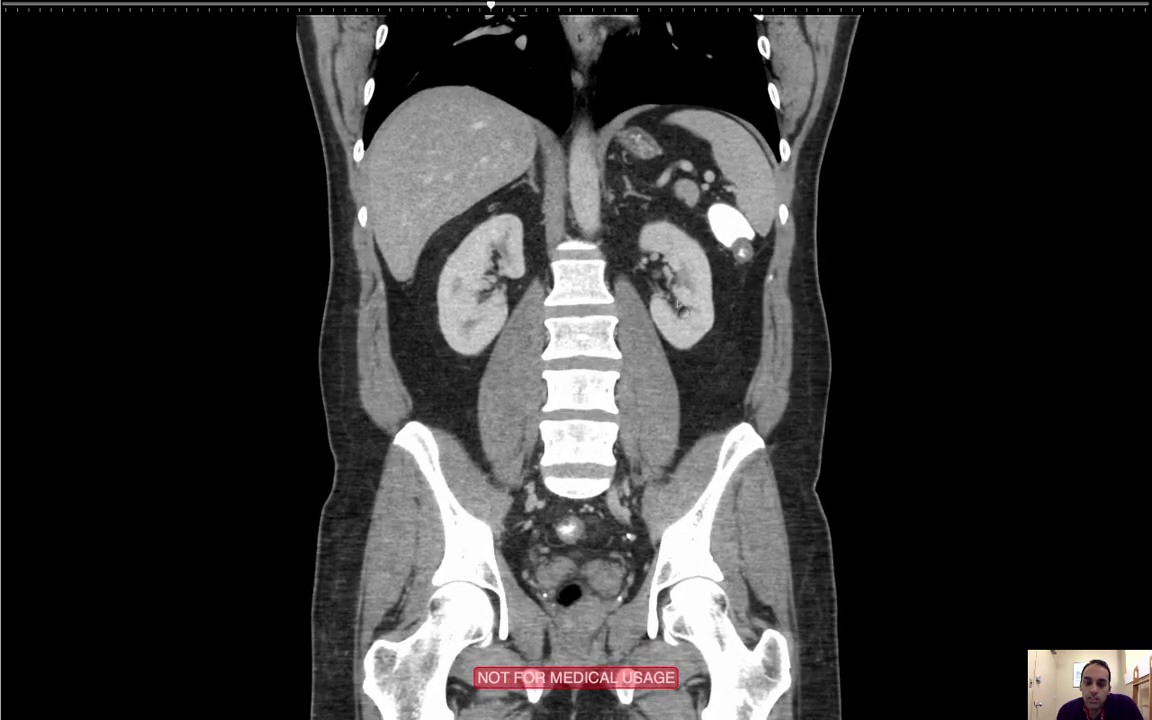
{"action": "scroll", "coordinate": [680, 305], "scroll_direction": "down", "scroll_amount": 20}
{"action": "scroll", "coordinate": [680, 305], "scroll_direction": "up", "scroll_amount": 20}
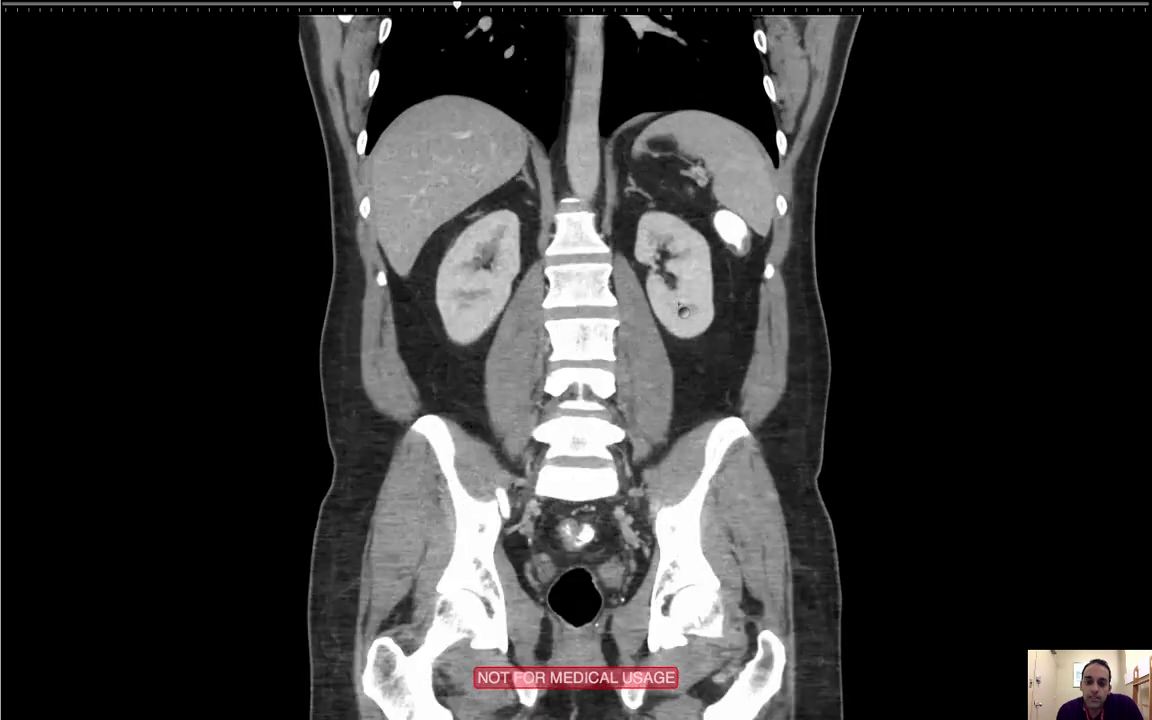
{"action": "scroll", "coordinate": [683, 311], "scroll_direction": "up", "scroll_amount": 10}
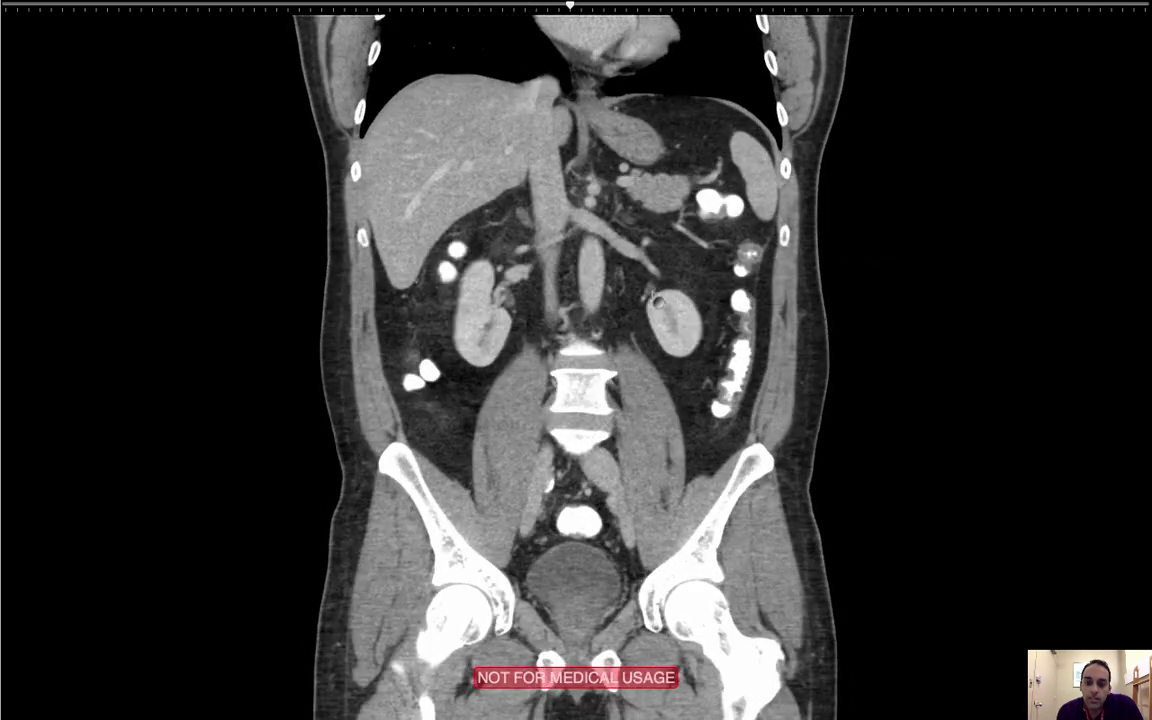
{"action": "key", "text": "Escape"}
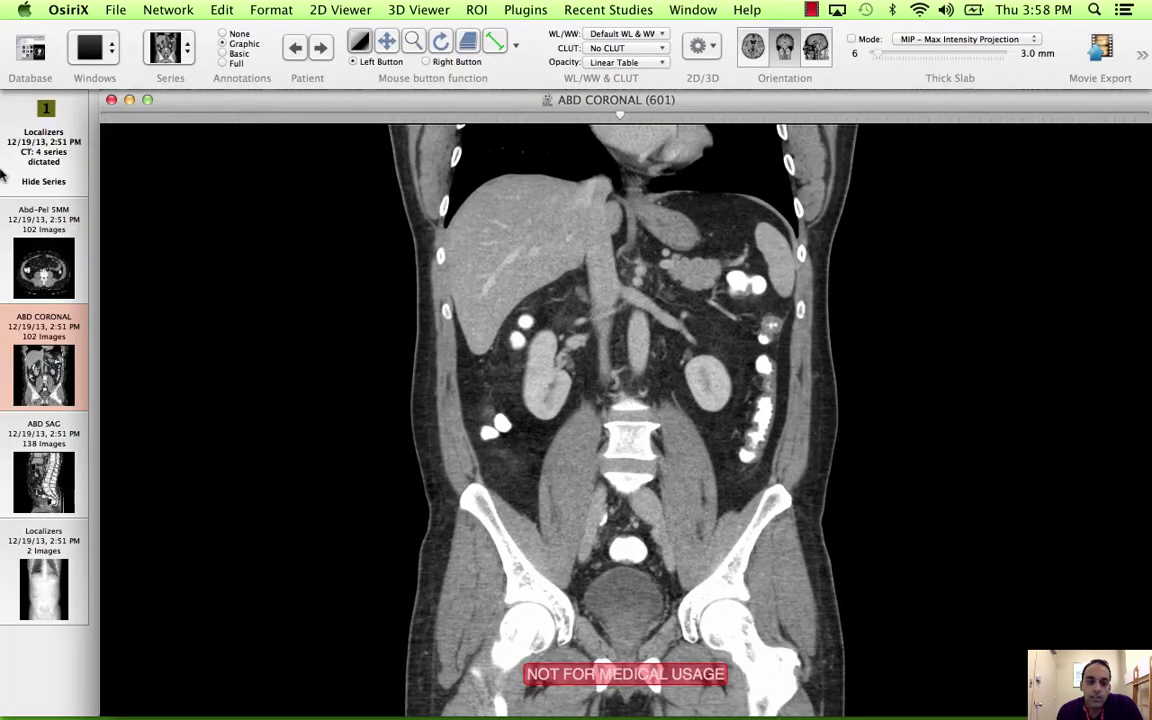
- Return to the Abd-Pel 5MM axial series in full screen and bring up the slices at the mid-kidney level
{"action": "left_click", "coordinate": [62, 234]}
{"action": "key", "text": "Escape"}
{"action": "scroll", "coordinate": [606, 350], "scroll_direction": "down", "scroll_amount": 8}
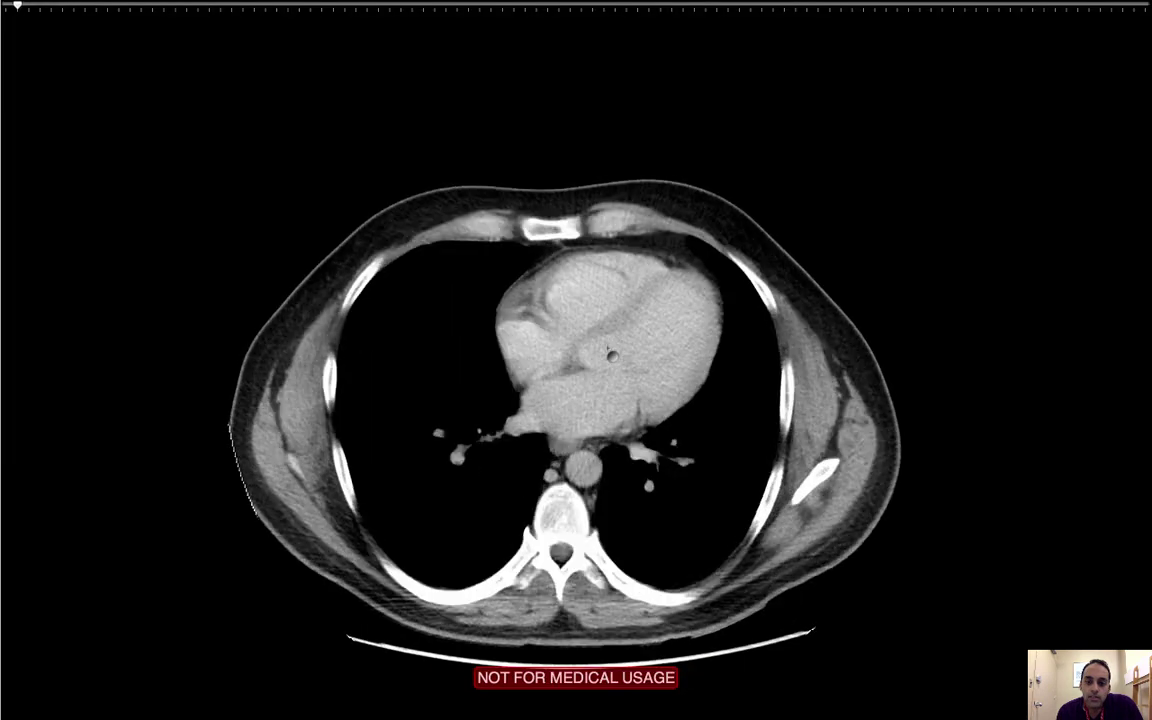
{"action": "scroll", "coordinate": [608, 350], "scroll_direction": "down", "scroll_amount": 15}
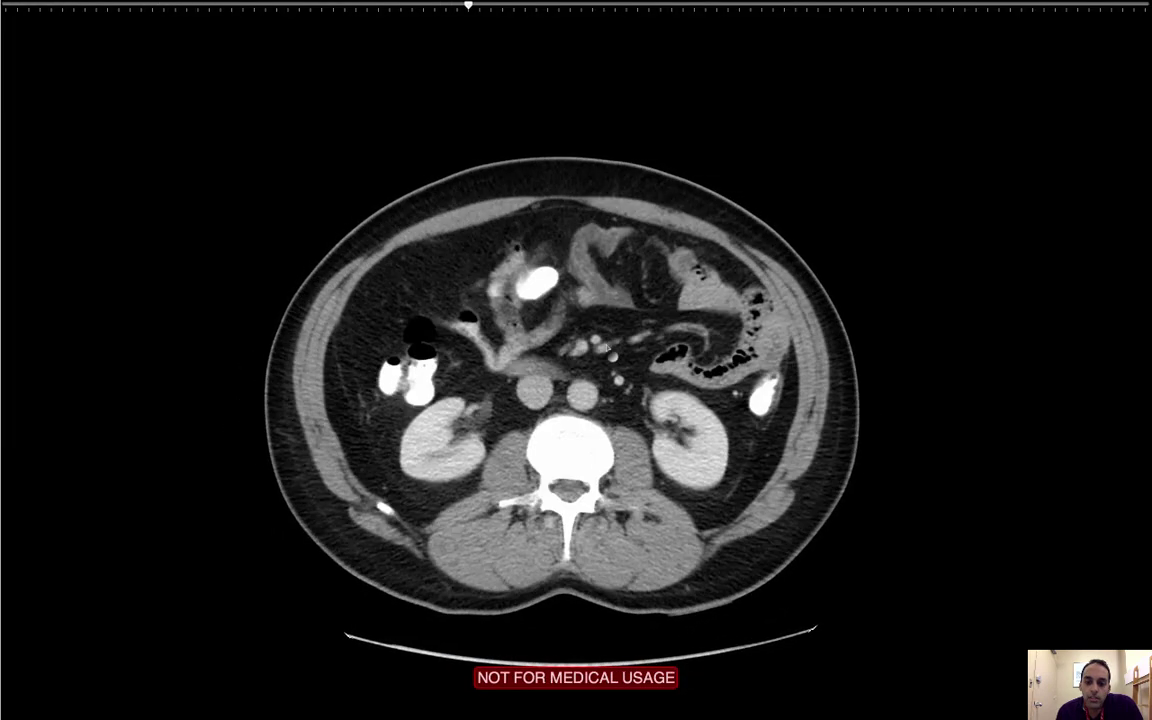
- Follow both ureters on the axial slices from the kidneys down through the lower abdomen to the urinary bladder
{"action": "scroll", "coordinate": [646, 393], "scroll_direction": "up", "scroll_amount": 5}
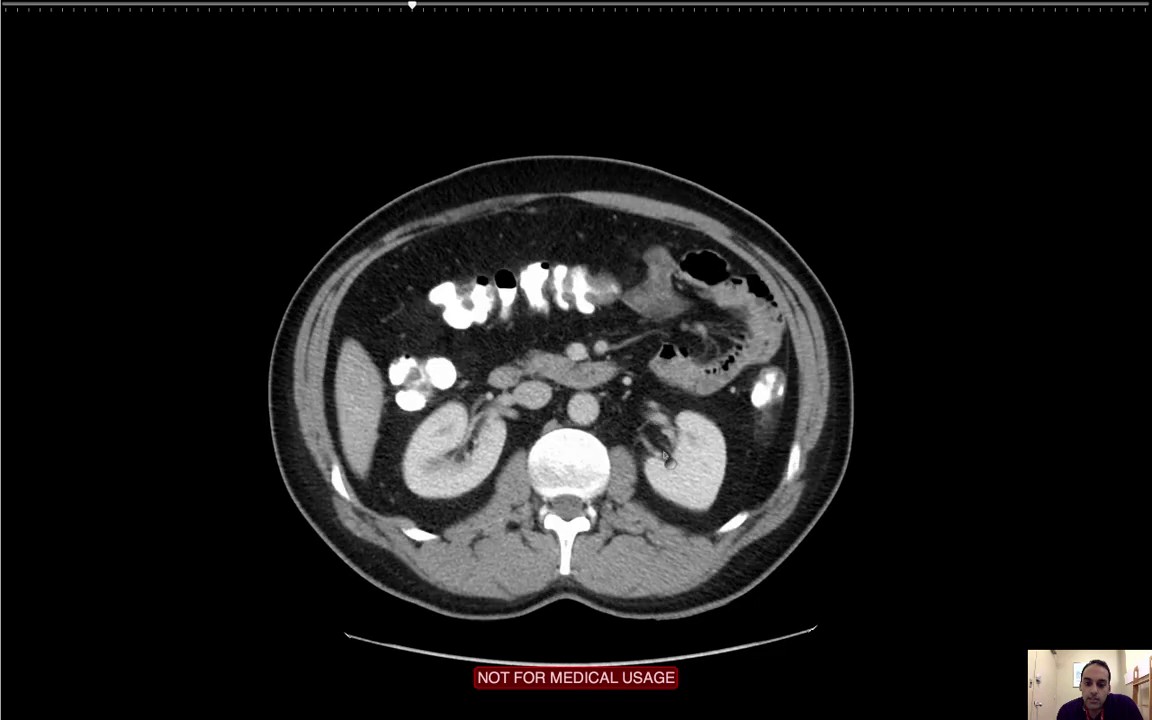
{"action": "scroll", "coordinate": [660, 470], "scroll_direction": "down", "scroll_amount": 2}
{"action": "scroll", "coordinate": [655, 450], "scroll_direction": "down", "scroll_amount": 3}
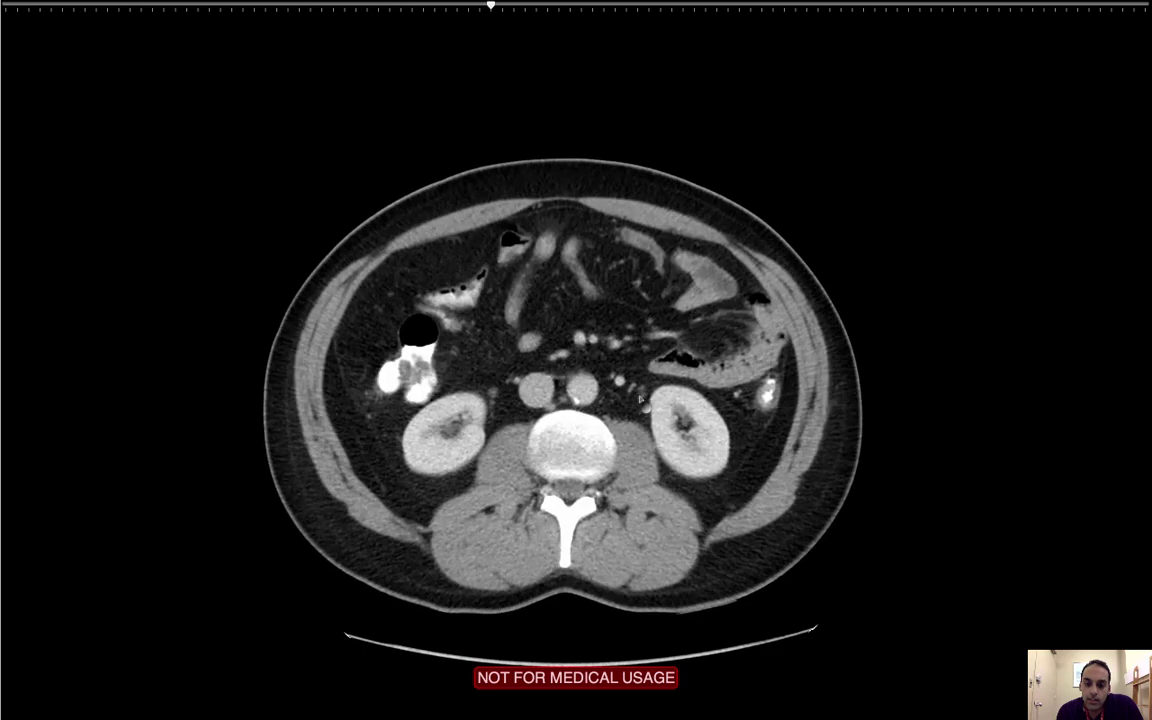
{"action": "scroll", "coordinate": [639, 397], "scroll_direction": "down", "scroll_amount": 4}
{"action": "scroll", "coordinate": [634, 420], "scroll_direction": "down", "scroll_amount": 2}
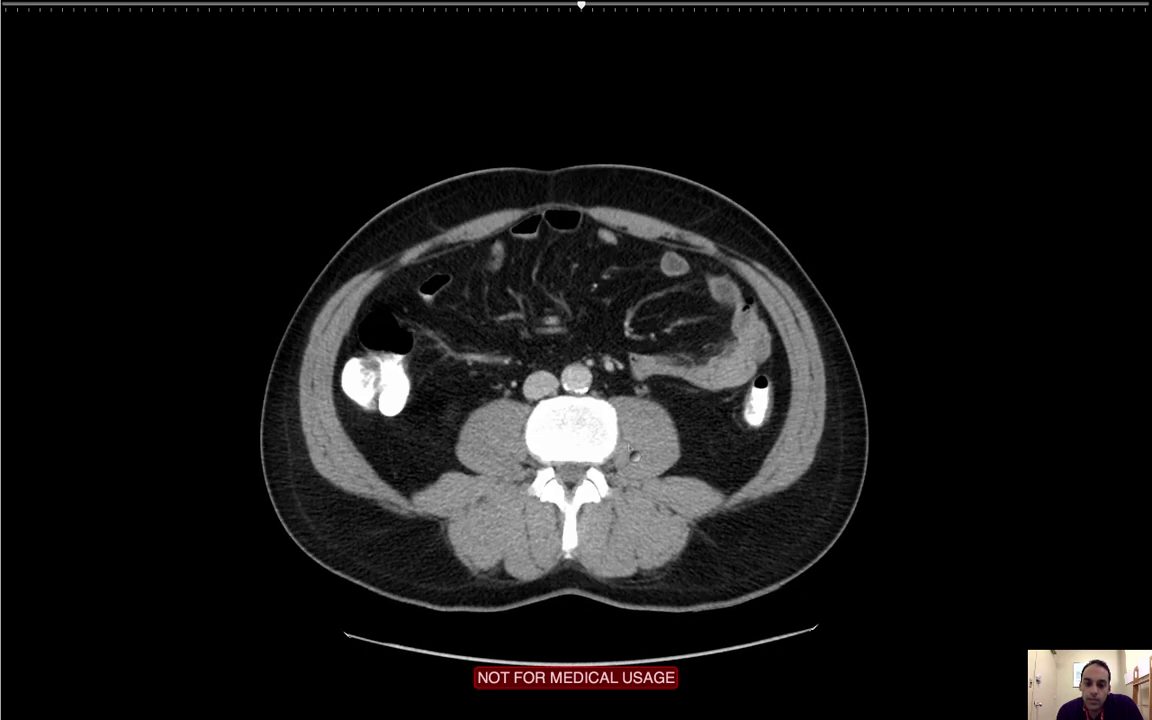
{"action": "scroll", "coordinate": [645, 447], "scroll_direction": "down", "scroll_amount": 4}
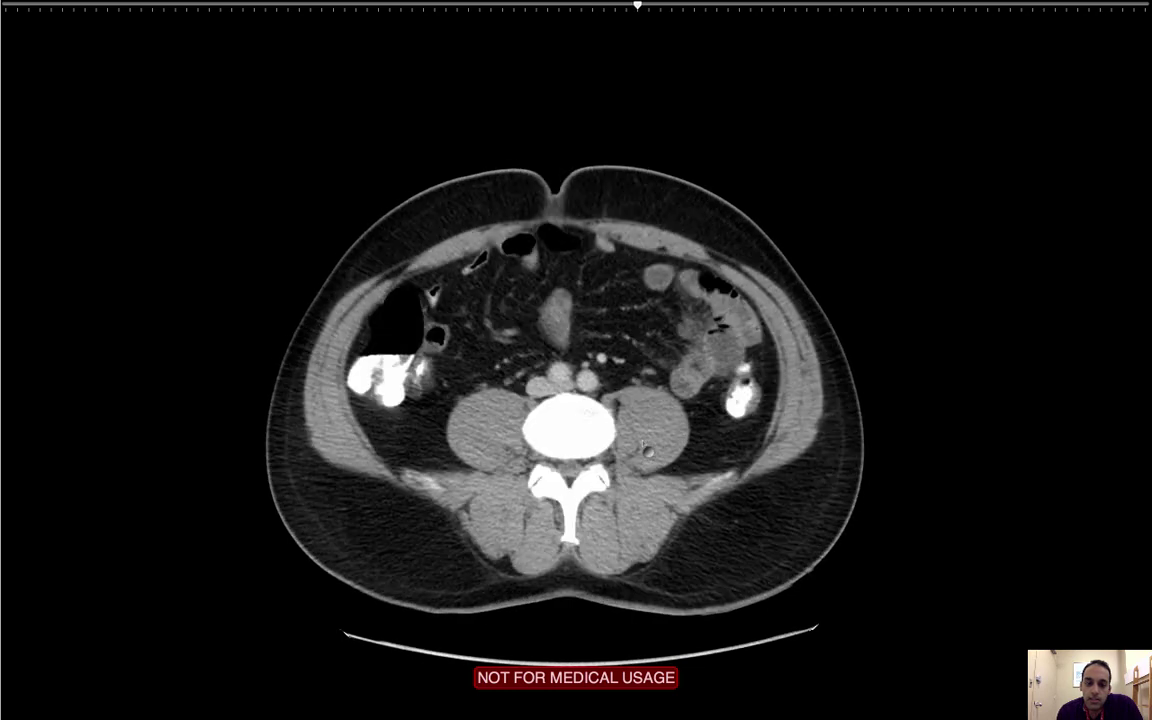
{"action": "scroll", "coordinate": [482, 387], "scroll_direction": "down", "scroll_amount": 9}
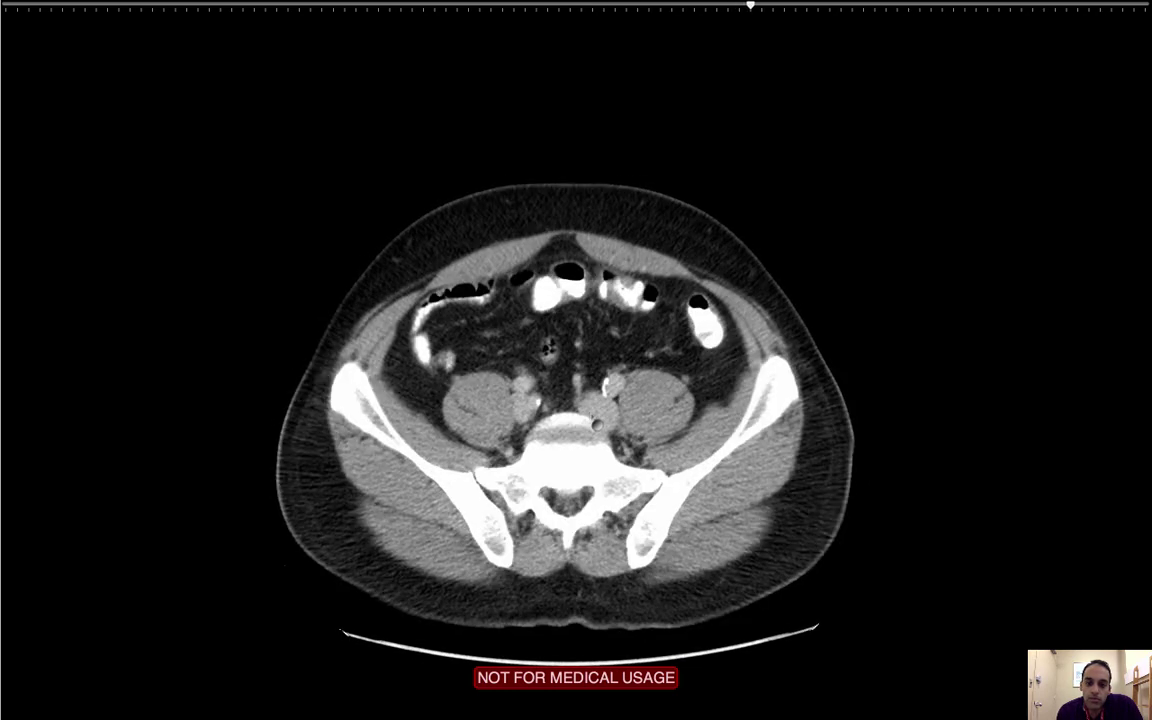
{"action": "scroll", "coordinate": [648, 374], "scroll_direction": "down", "scroll_amount": 11}
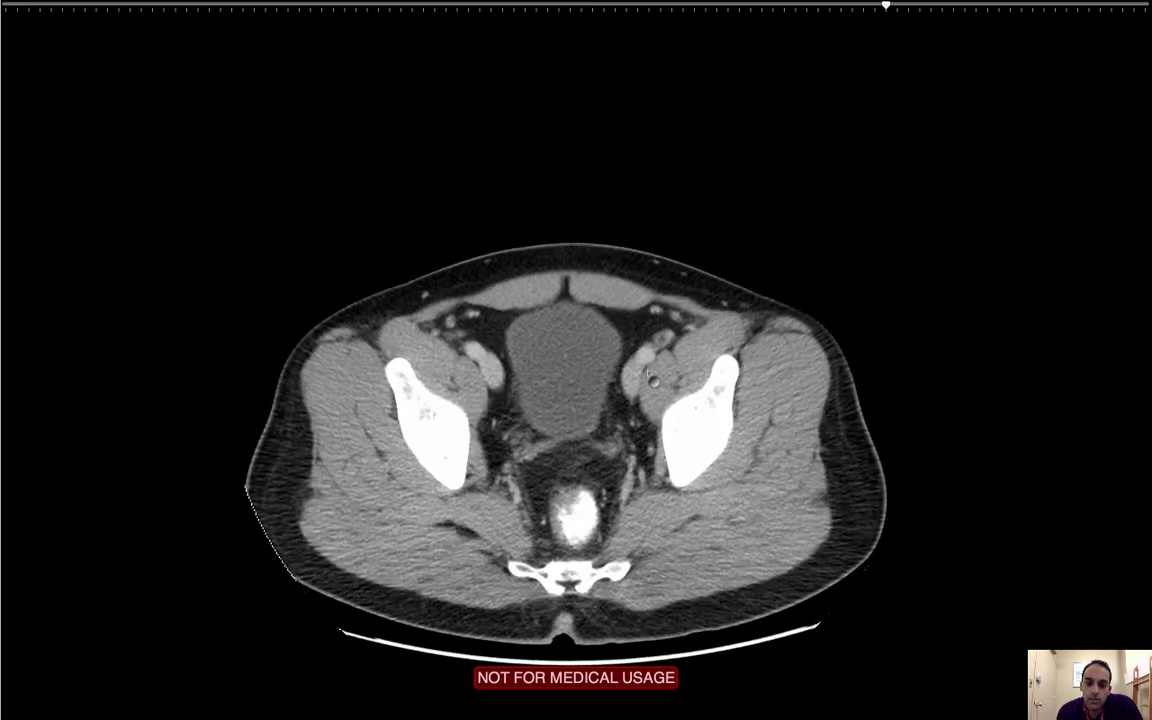
- Examine the urinary bladder and the tissue around it on the axial pelvic slices
{"action": "scroll", "coordinate": [650, 377], "scroll_direction": "down", "scroll_amount": 3}
{"action": "scroll", "coordinate": [651, 378], "scroll_direction": "up", "scroll_amount": 5}
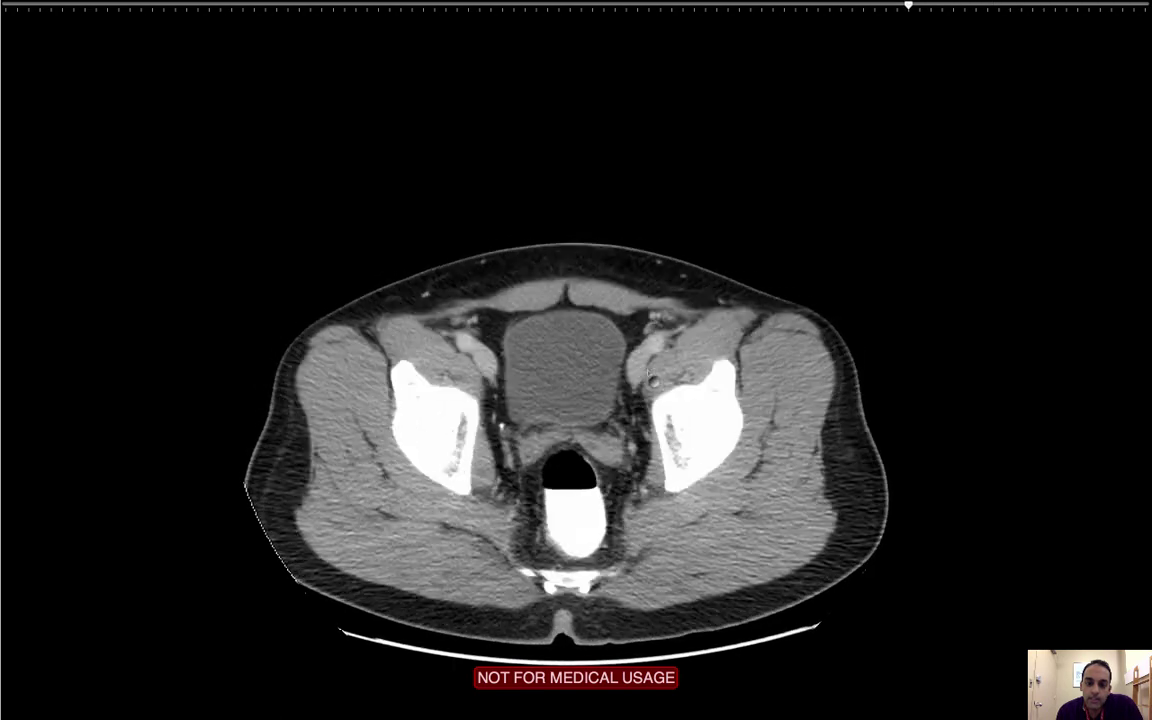
{"action": "scroll", "coordinate": [592, 418], "scroll_direction": "up", "scroll_amount": 9}
{"action": "scroll", "coordinate": [592, 418], "scroll_direction": "down", "scroll_amount": 8}
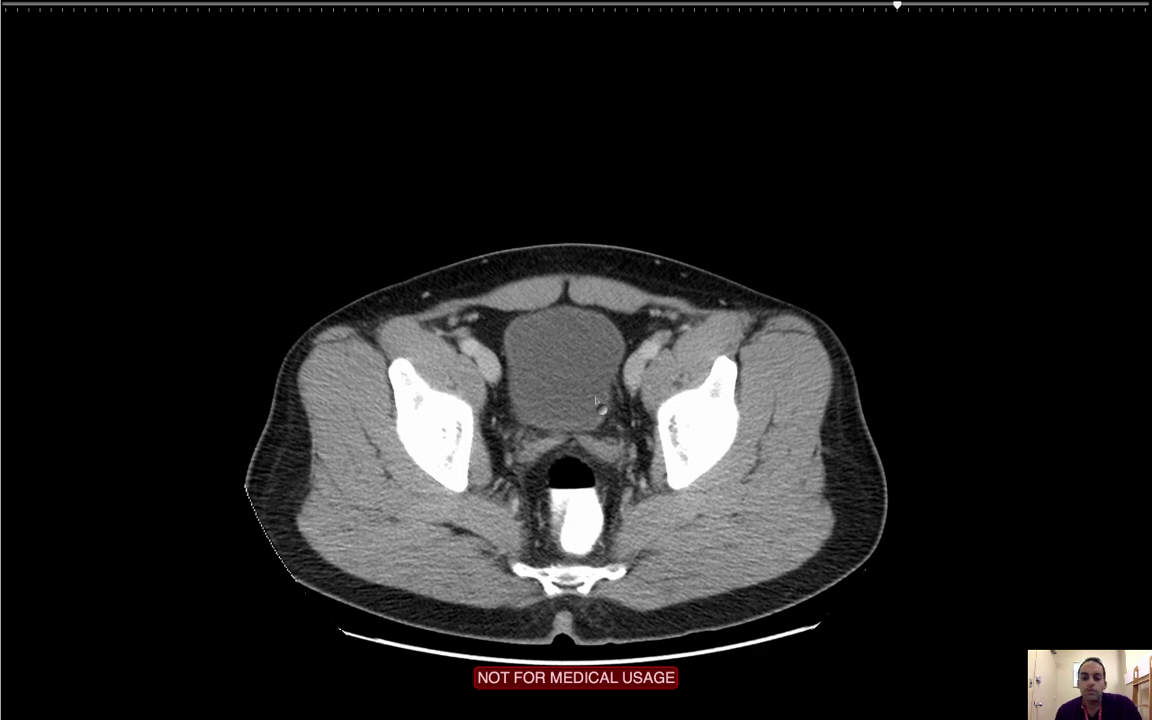
{"action": "scroll", "coordinate": [580, 360], "scroll_direction": "down", "scroll_amount": 6}
{"action": "scroll", "coordinate": [596, 402], "scroll_direction": "up", "scroll_amount": 4}
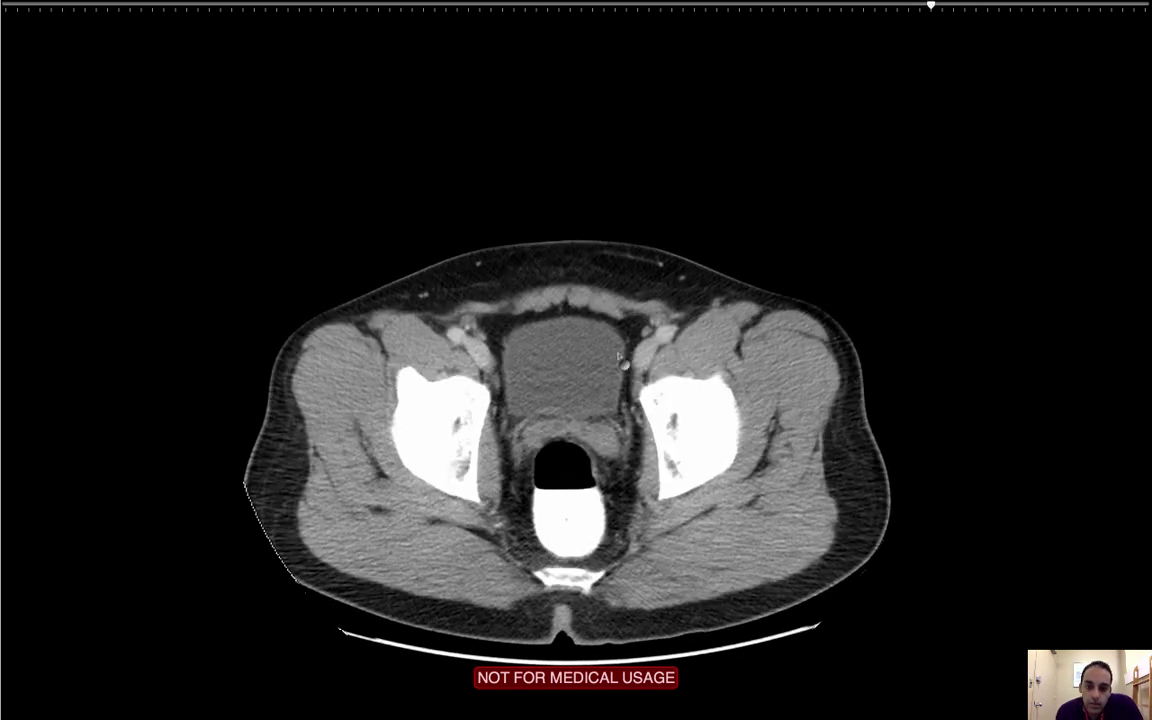
{"action": "scroll", "coordinate": [542, 410], "scroll_direction": "up", "scroll_amount": 7}
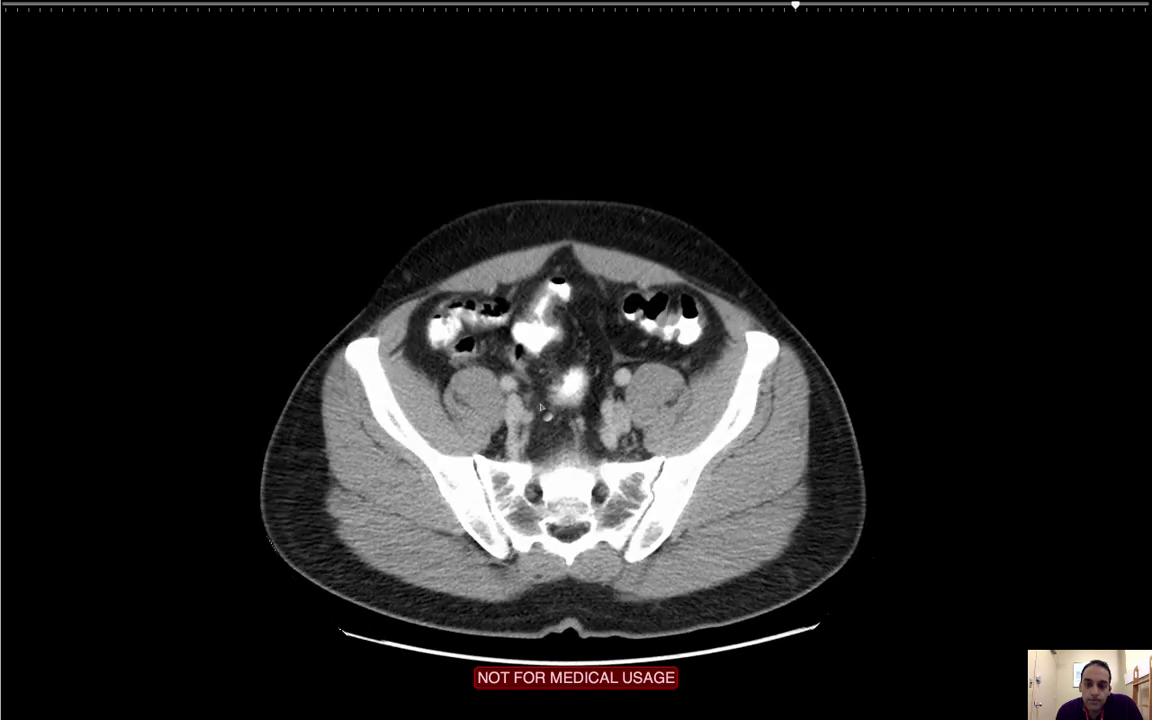
- Examine the prostate and seminal vesicle region between the bladder and the rectum on the axial slices
{"action": "scroll", "coordinate": [542, 410], "scroll_direction": "down", "scroll_amount": 7}
{"action": "scroll", "coordinate": [541, 408], "scroll_direction": "down", "scroll_amount": 5}
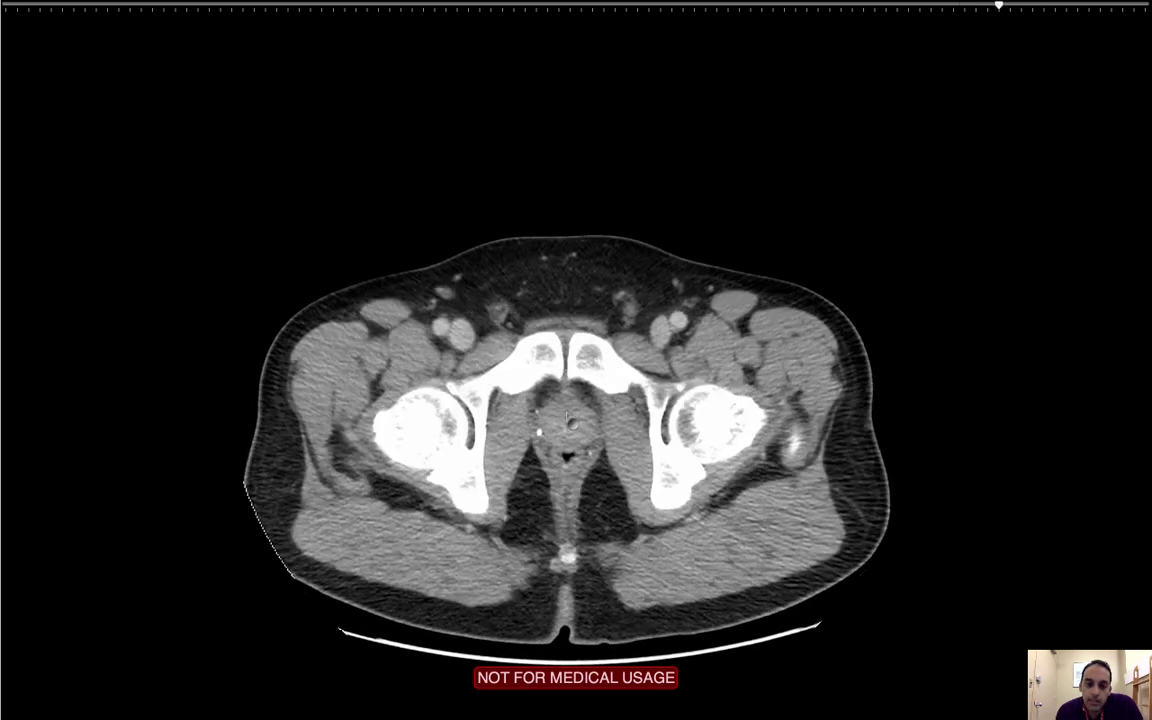
{"action": "scroll", "coordinate": [566, 440], "scroll_direction": "up", "scroll_amount": 3}
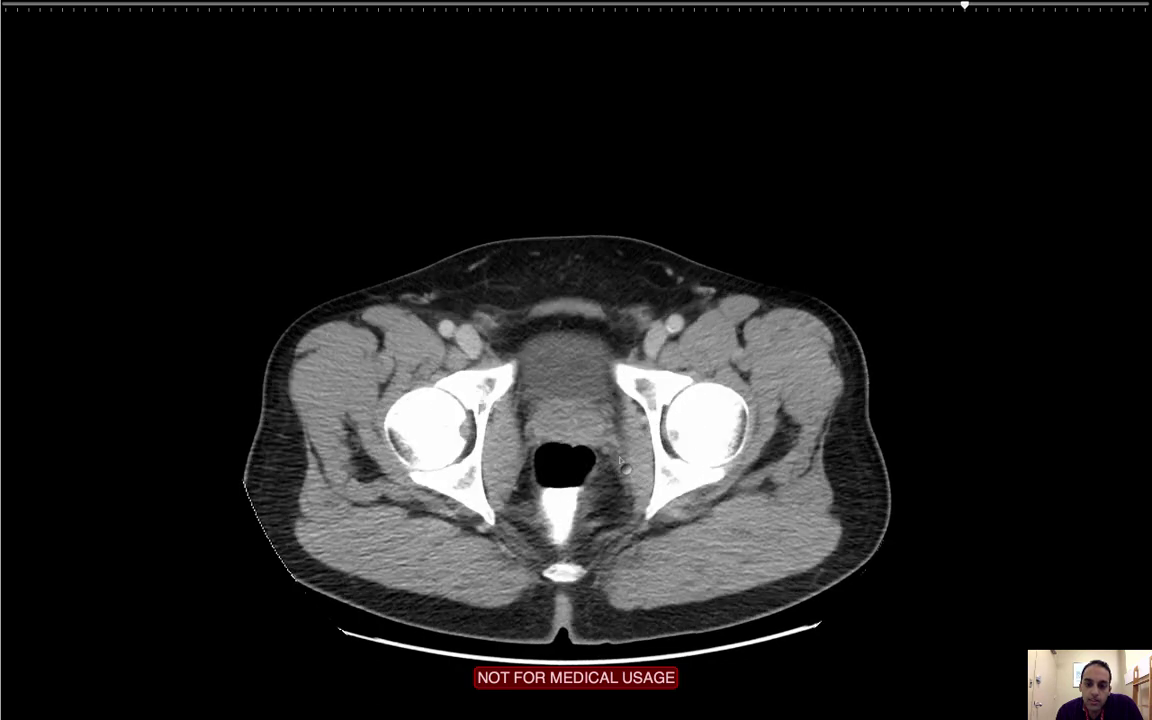
{"action": "scroll", "coordinate": [566, 440], "scroll_direction": "down", "scroll_amount": 3}
{"action": "scroll", "coordinate": [566, 440], "scroll_direction": "up", "scroll_amount": 1}
{"action": "scroll", "coordinate": [566, 440], "scroll_direction": "up", "scroll_amount": 6}
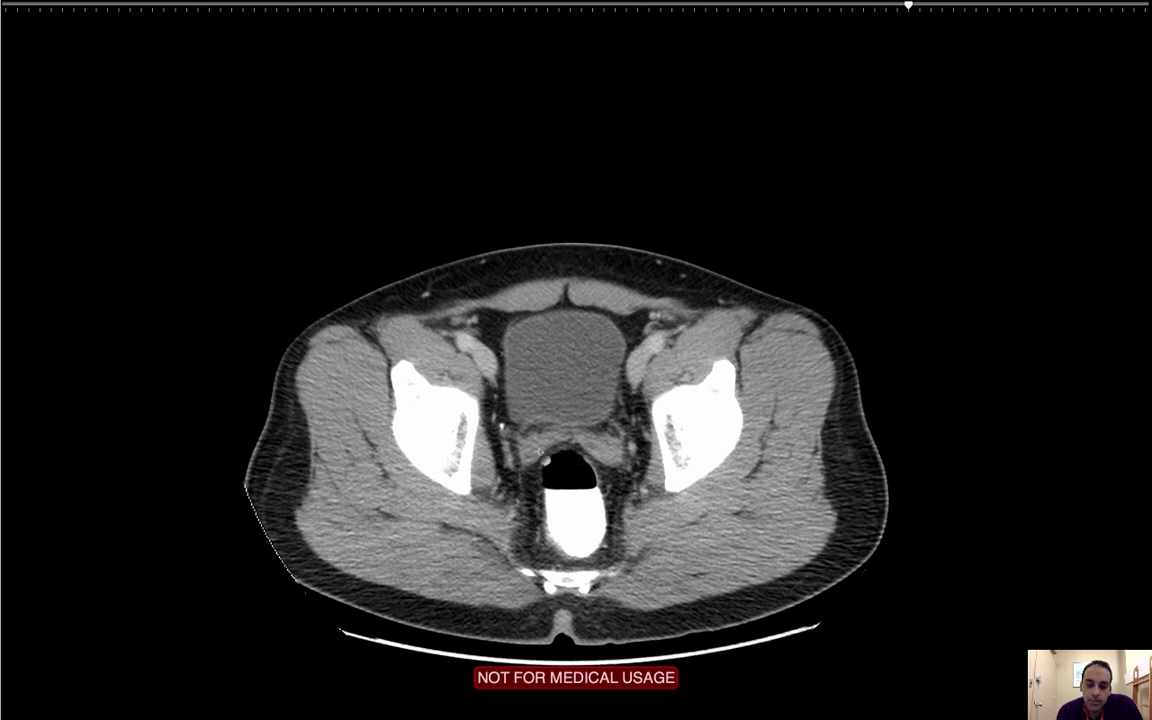
{"action": "scroll", "coordinate": [533, 456], "scroll_direction": "up", "scroll_amount": 2}
{"action": "scroll", "coordinate": [570, 457], "scroll_direction": "down", "scroll_amount": 8}
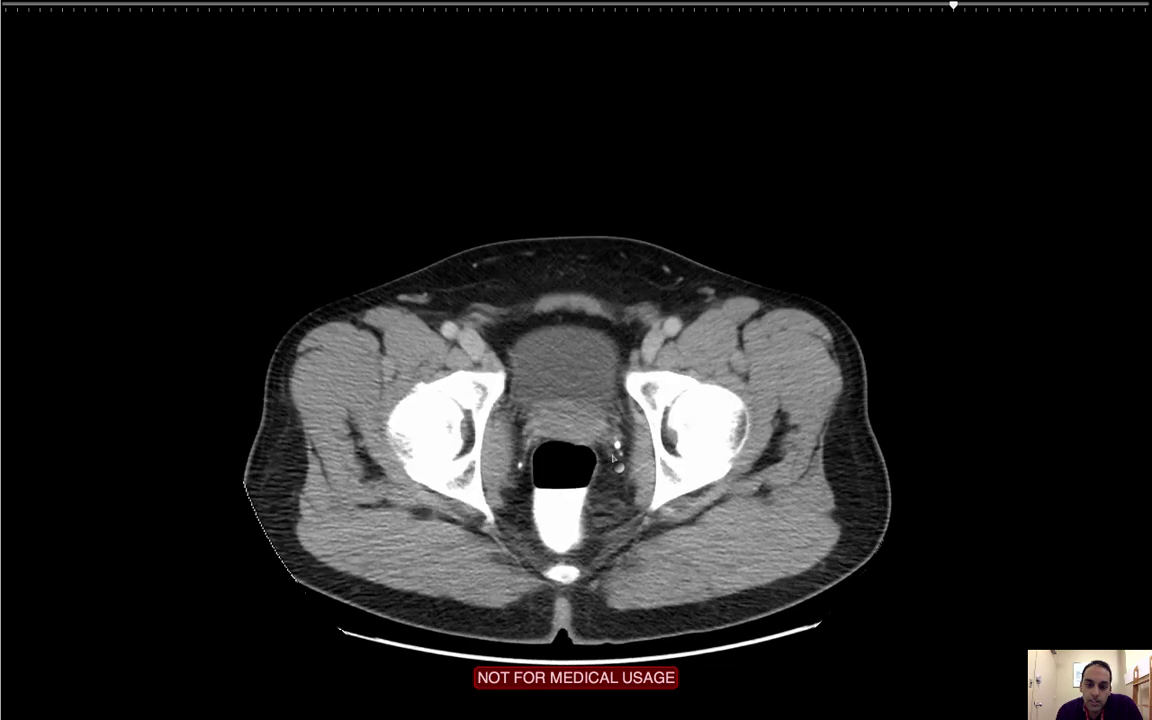
- Review the lowest axial slices from the bladder base through the pubic symphysis to the perineum
{"action": "scroll", "coordinate": [612, 456], "scroll_direction": "down", "scroll_amount": 5}
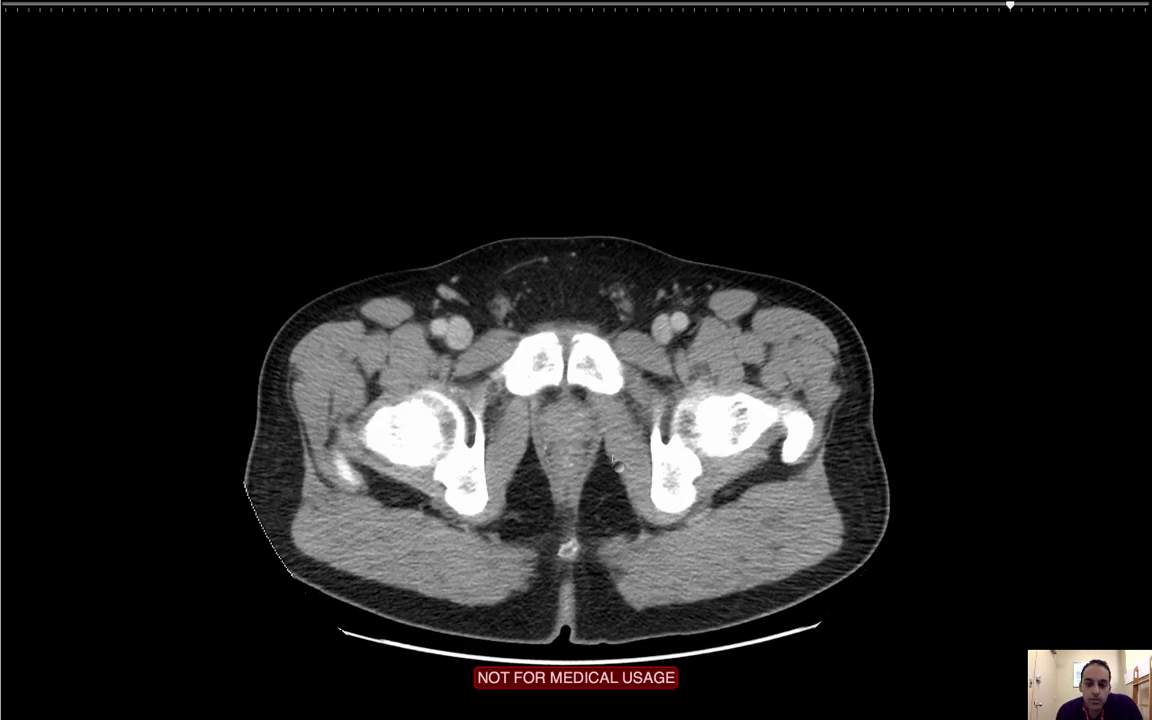
{"action": "scroll", "coordinate": [613, 458], "scroll_direction": "down", "scroll_amount": 2}
{"action": "scroll", "coordinate": [613, 458], "scroll_direction": "up", "scroll_amount": 3}
{"action": "scroll", "coordinate": [613, 458], "scroll_direction": "down", "scroll_amount": 5}
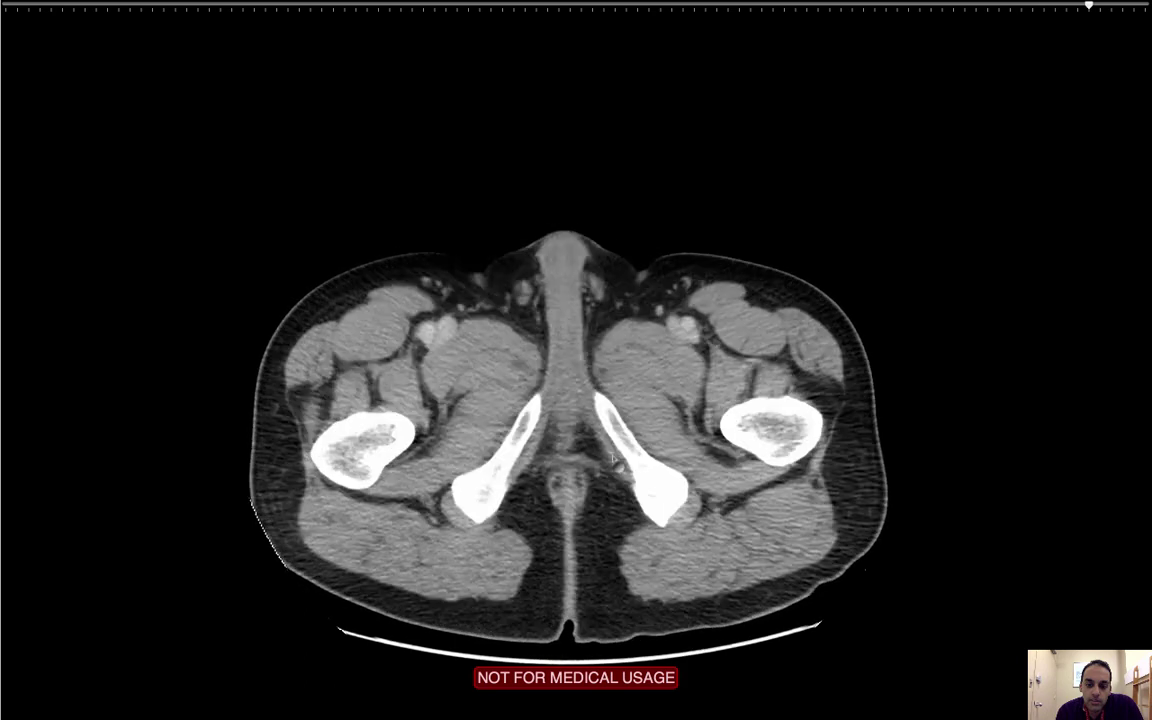
{"action": "scroll", "coordinate": [610, 457], "scroll_direction": "down", "scroll_amount": 2}
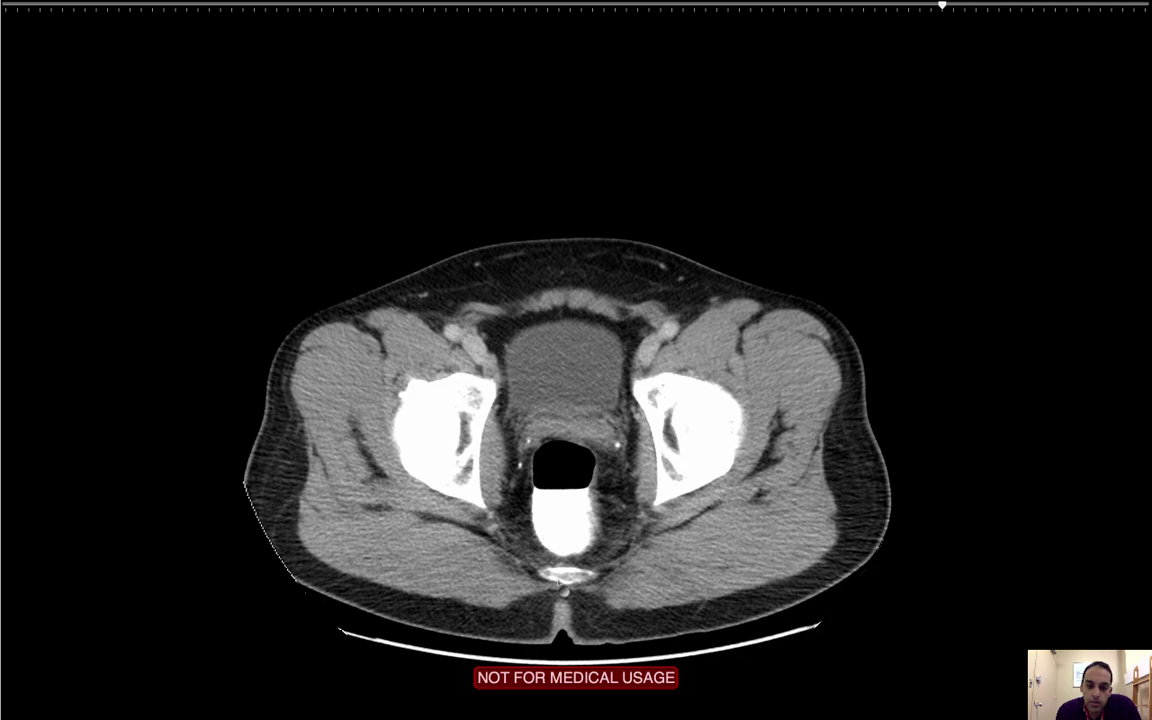
- Trace the rectum, sigmoid and descending colon upward on the axial slices from the pelvis to kidney level
{"action": "scroll", "coordinate": [632, 457], "scroll_direction": "up", "scroll_amount": 3}
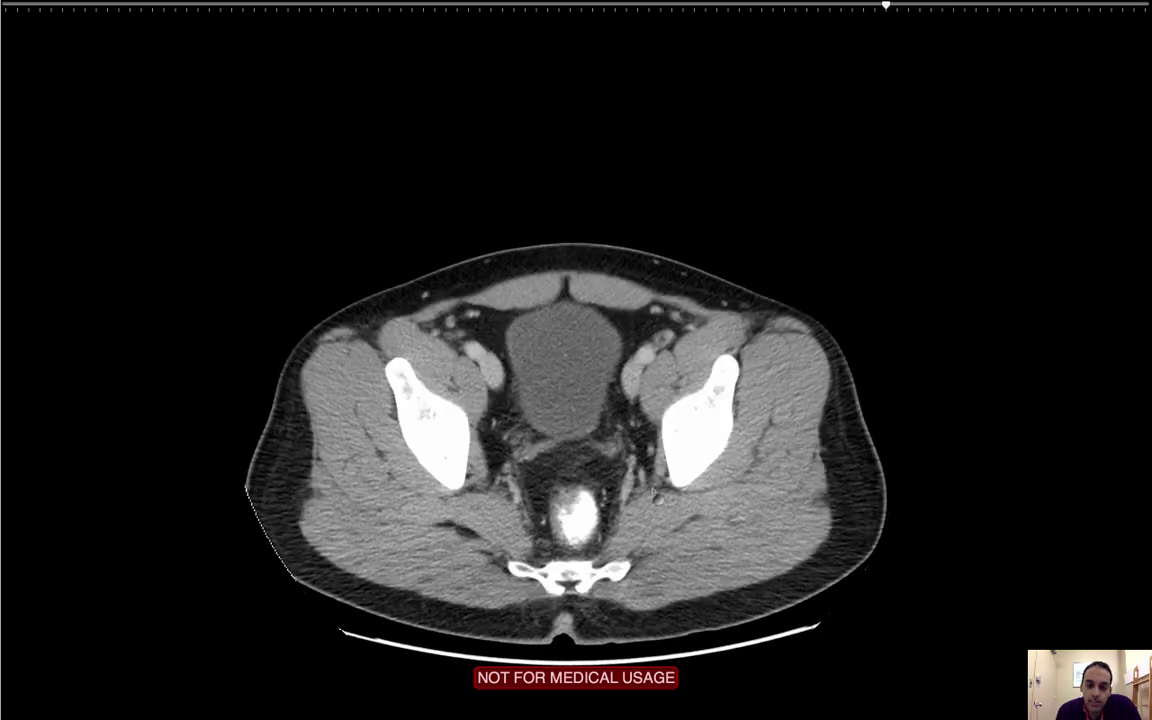
{"action": "scroll", "coordinate": [656, 495], "scroll_direction": "up", "scroll_amount": 4}
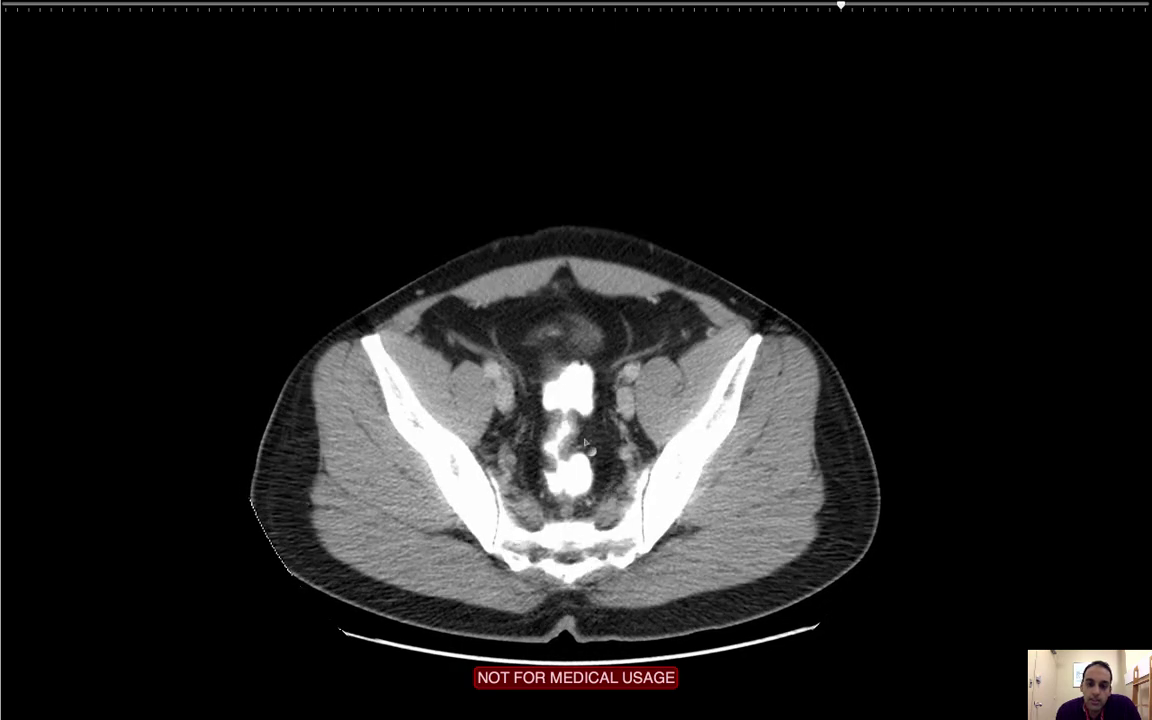
{"action": "scroll", "coordinate": [586, 443], "scroll_direction": "up", "scroll_amount": 6}
{"action": "scroll", "coordinate": [586, 443], "scroll_direction": "down", "scroll_amount": 6}
{"action": "scroll", "coordinate": [556, 326], "scroll_direction": "up", "scroll_amount": 6}
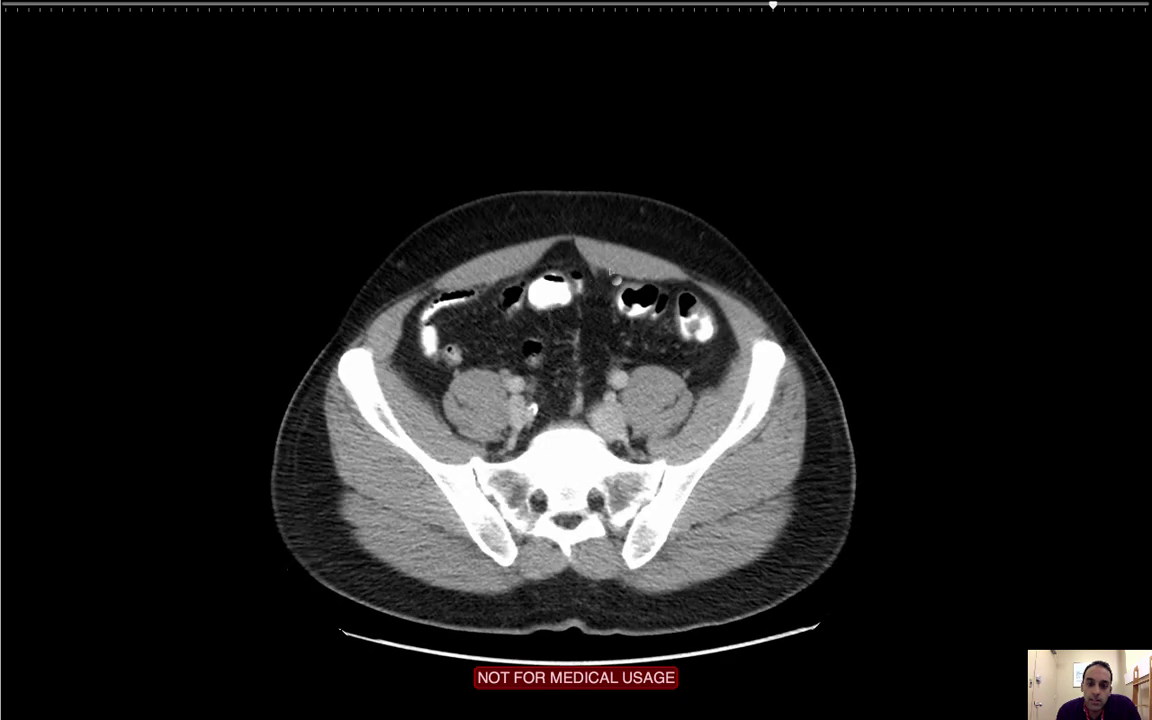
{"action": "scroll", "coordinate": [610, 269], "scroll_direction": "up", "scroll_amount": 10}
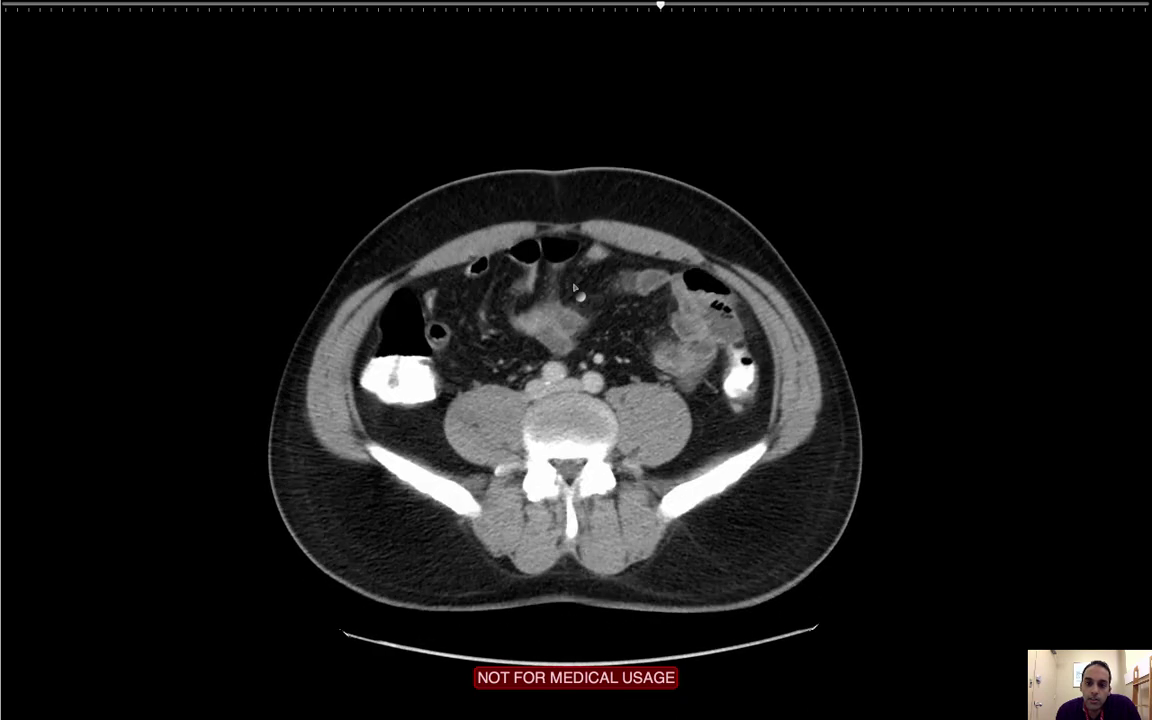
{"action": "scroll", "coordinate": [575, 288], "scroll_direction": "down", "scroll_amount": 5}
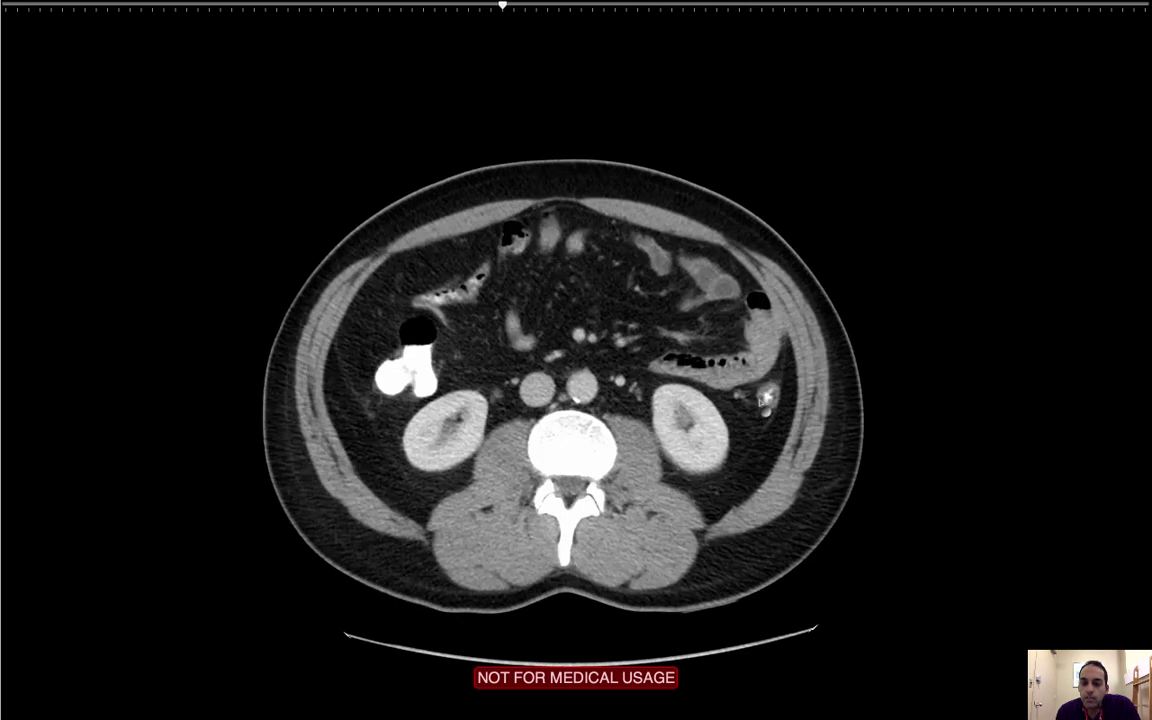
- Trace the colon on the axial slices from the splenic flexure across the transverse colon and down to the cecum
{"action": "scroll", "coordinate": [565, 390], "scroll_direction": "up", "scroll_amount": 8}
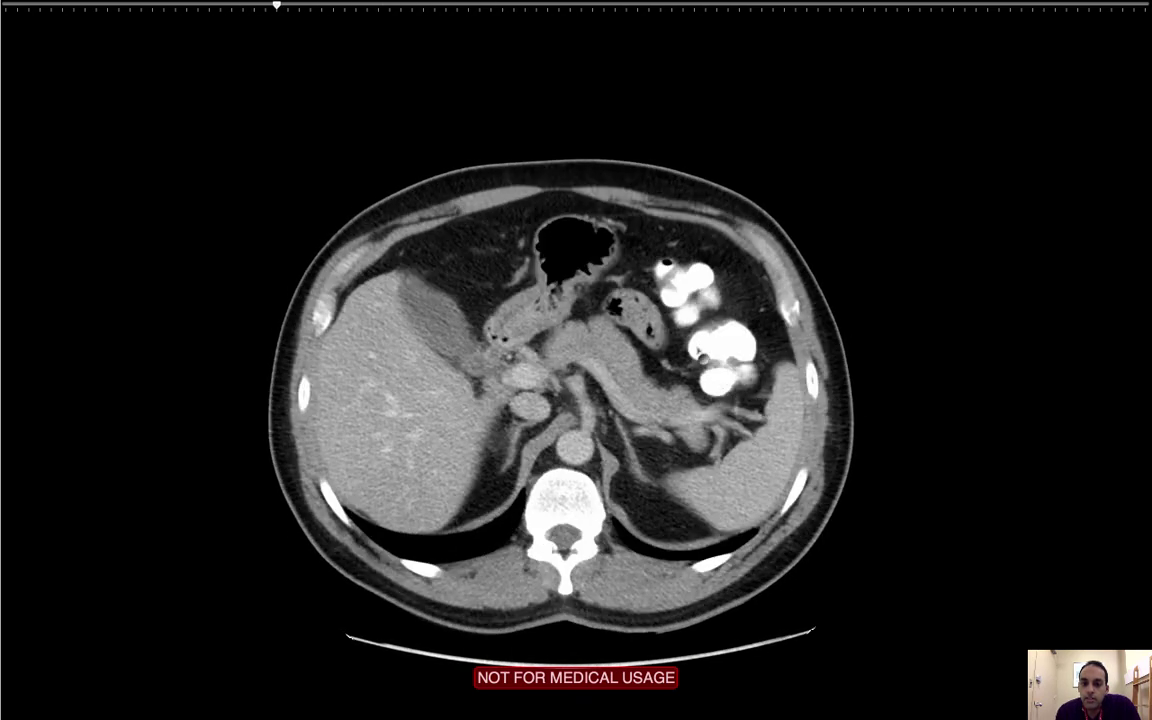
{"action": "scroll", "coordinate": [565, 390], "scroll_direction": "down", "scroll_amount": 4}
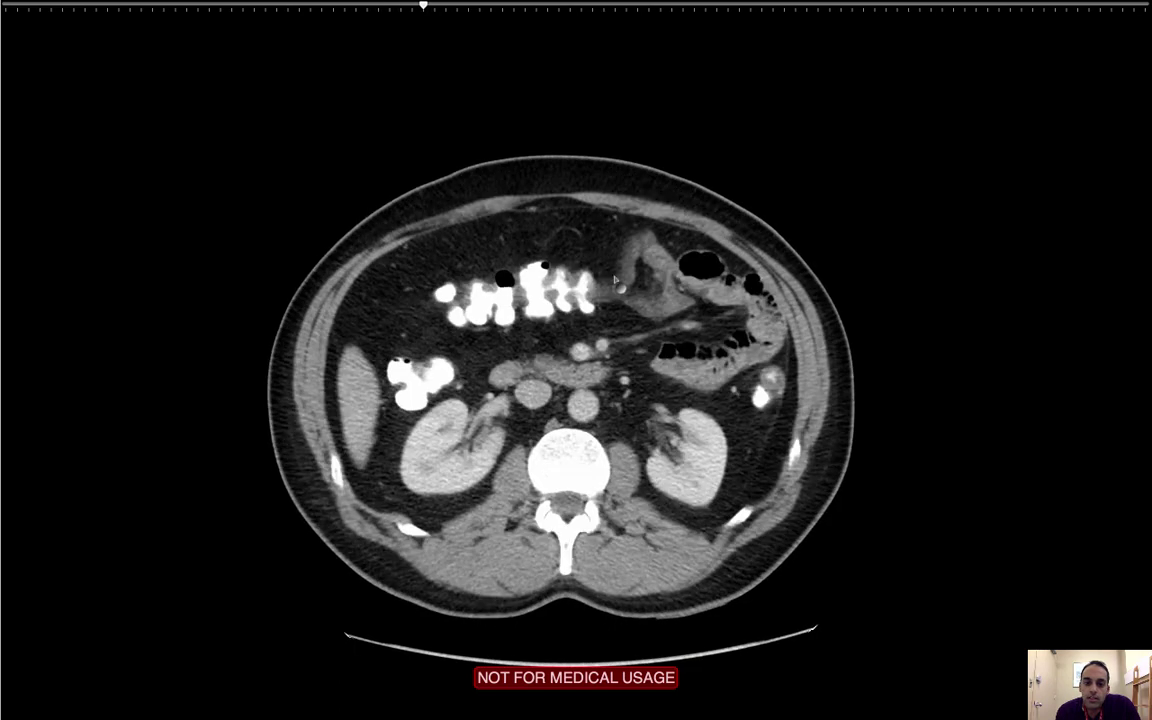
{"action": "scroll", "coordinate": [565, 390], "scroll_direction": "down", "scroll_amount": 3}
{"action": "scroll", "coordinate": [565, 390], "scroll_direction": "up", "scroll_amount": 3}
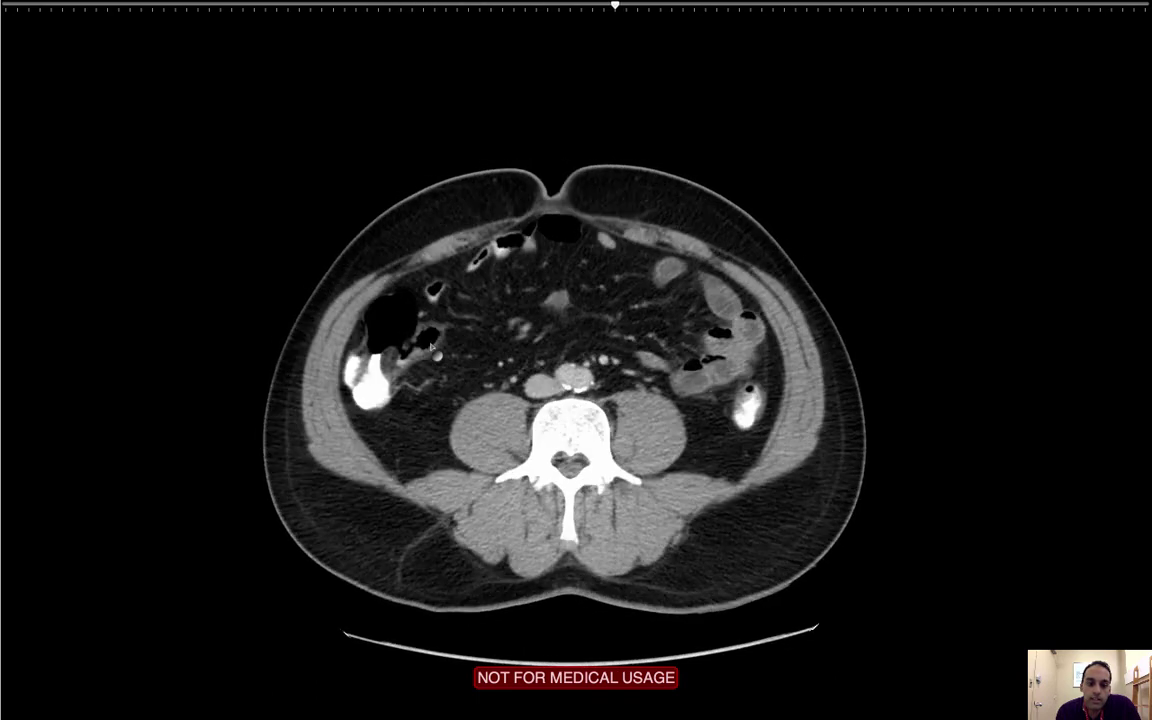
{"action": "scroll", "coordinate": [452, 358], "scroll_direction": "down", "scroll_amount": 4}
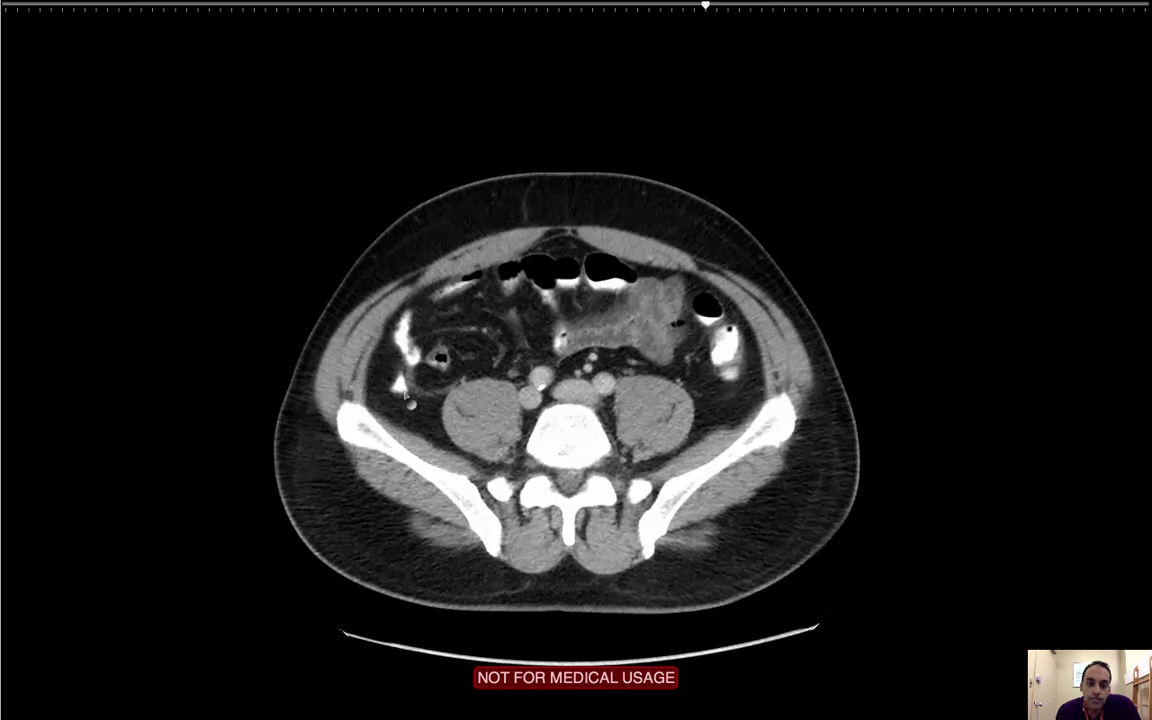
{"action": "scroll", "coordinate": [405, 396], "scroll_direction": "down", "scroll_amount": 2}
- Switch to the ABD CORONAL series in full screen and enlarge the slices through the ascending colon
{"action": "key", "text": "Escape"}
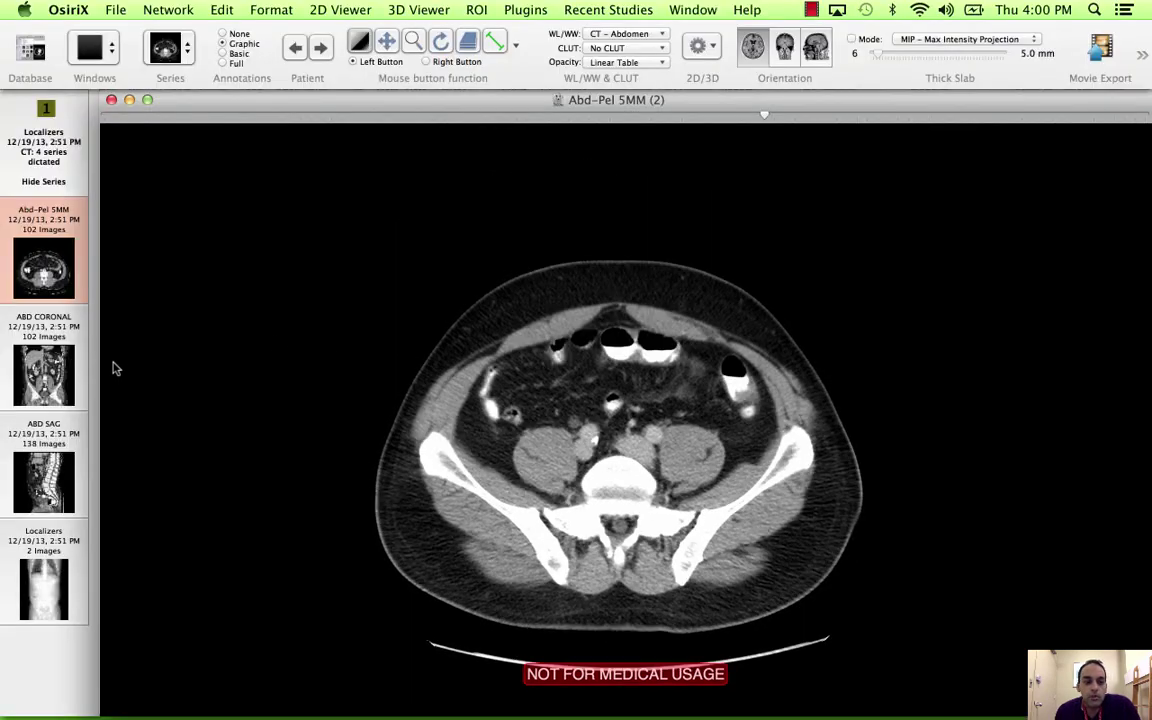
{"action": "key", "text": "Down"}
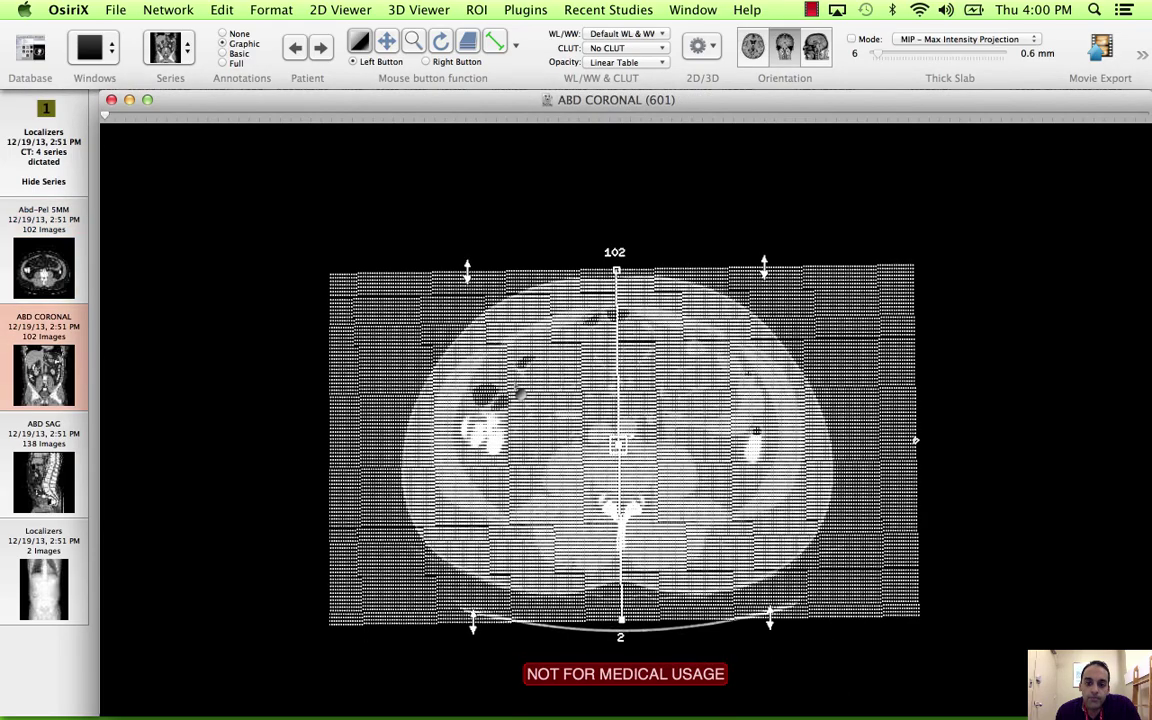
{"action": "double_click", "coordinate": [516, 387]}
{"action": "scroll", "coordinate": [516, 387], "scroll_direction": "up", "scroll_amount": 20}
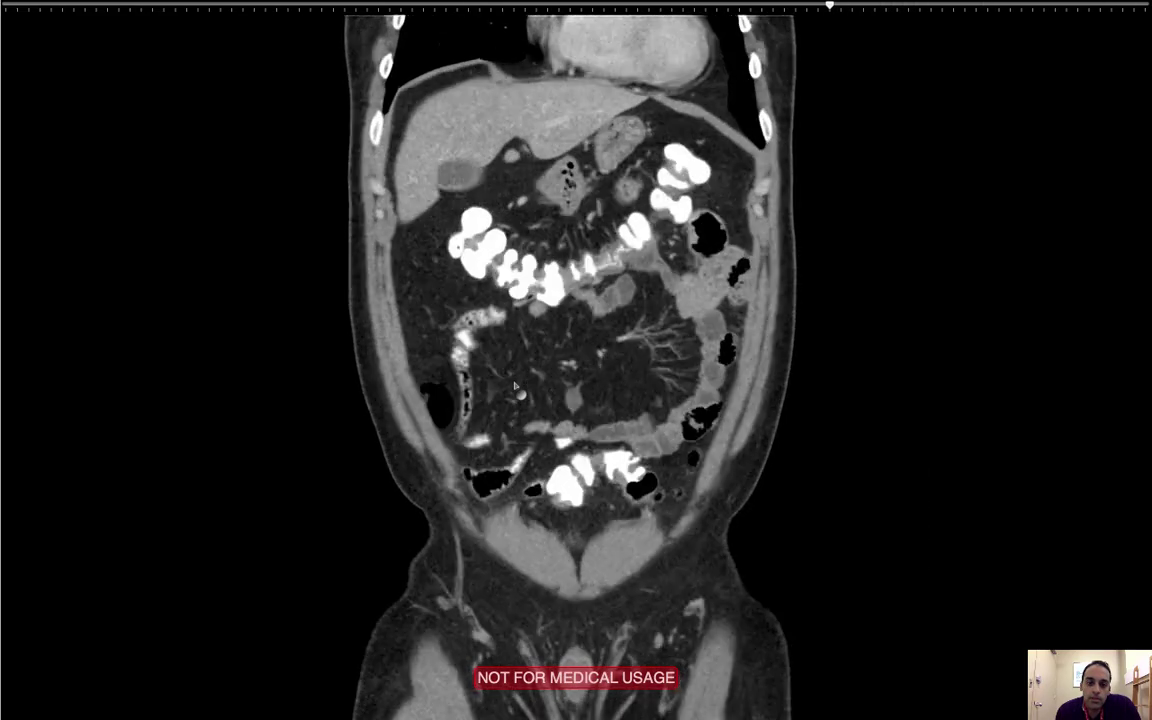
{"action": "scroll", "coordinate": [515, 386], "scroll_direction": "up", "scroll_amount": 10}
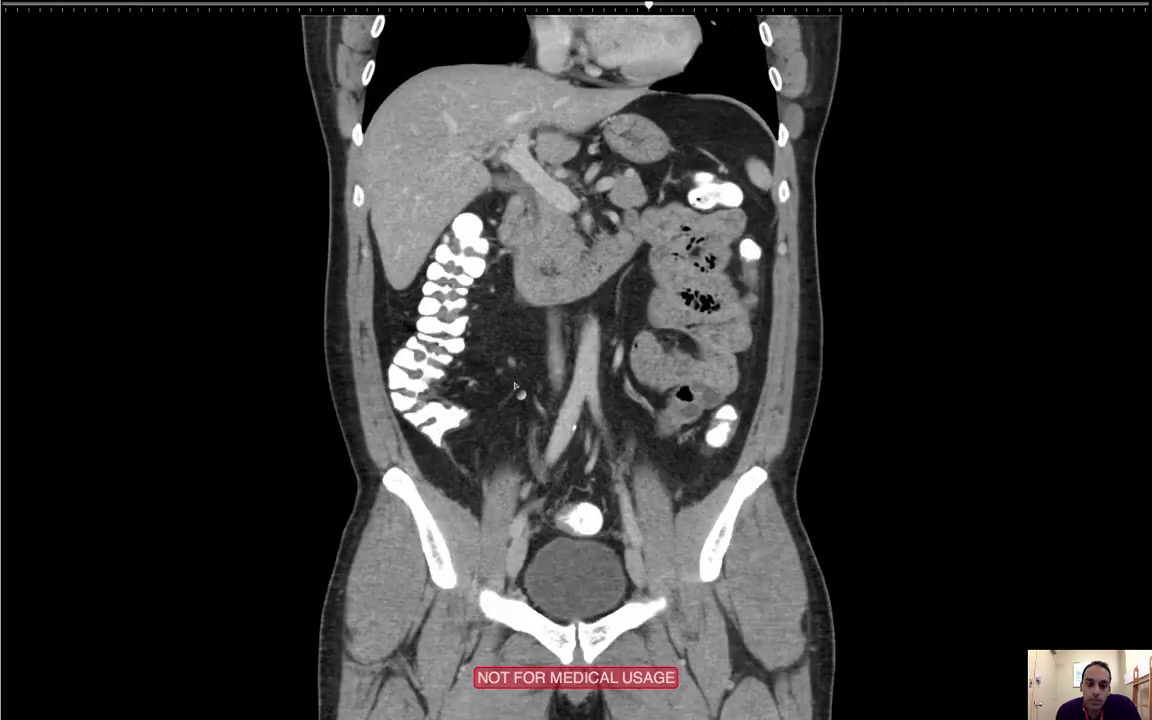
{"action": "scroll", "coordinate": [515, 386], "scroll_direction": "down", "scroll_amount": 5}
{"action": "left_click_drag", "start_coordinate": [452, 393], "coordinate": [453, 258]}
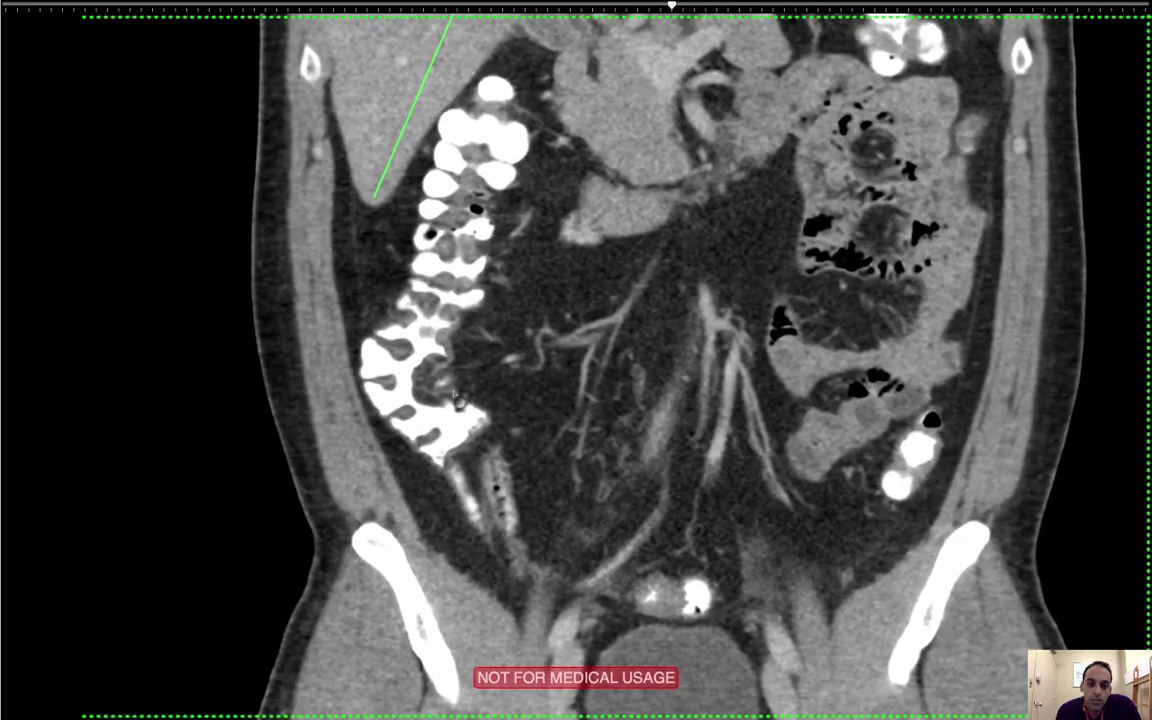
- Examine the ascending colon, cecum and adjacent terminal ileum back and forth on the enlarged coronal slices
{"action": "scroll", "coordinate": [457, 400], "scroll_direction": "up", "scroll_amount": 8}
{"action": "scroll", "coordinate": [450, 380], "scroll_direction": "down", "scroll_amount": 10}
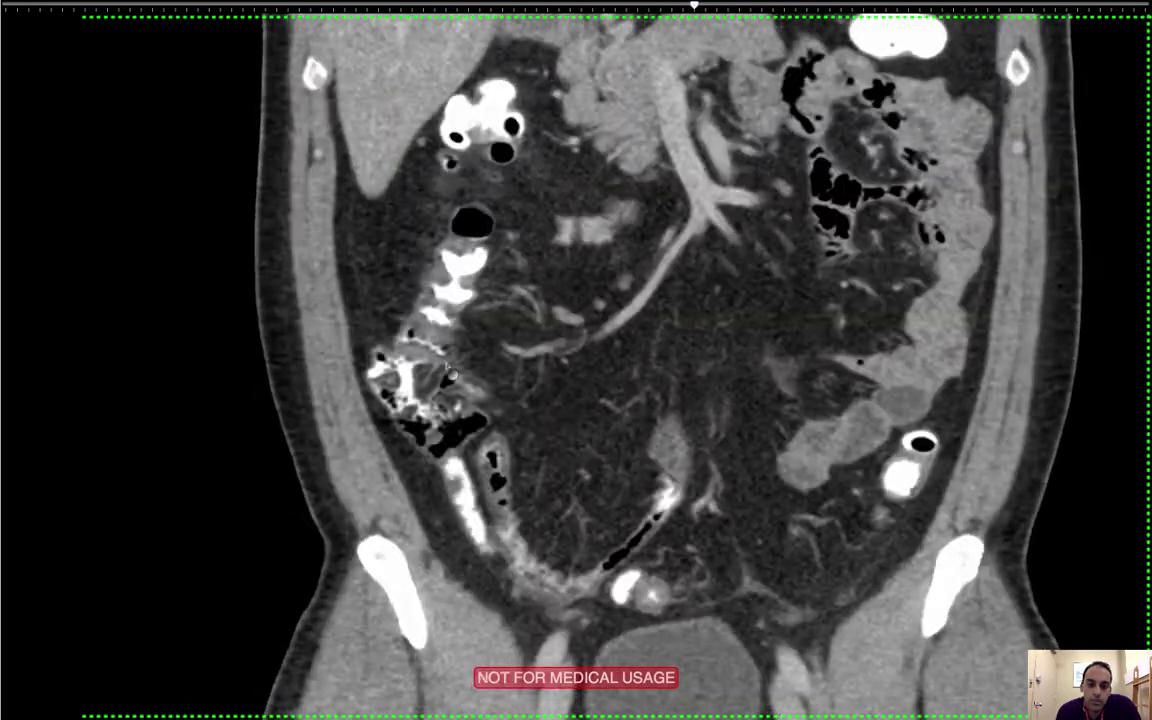
{"action": "scroll", "coordinate": [450, 372], "scroll_direction": "up", "scroll_amount": 3}
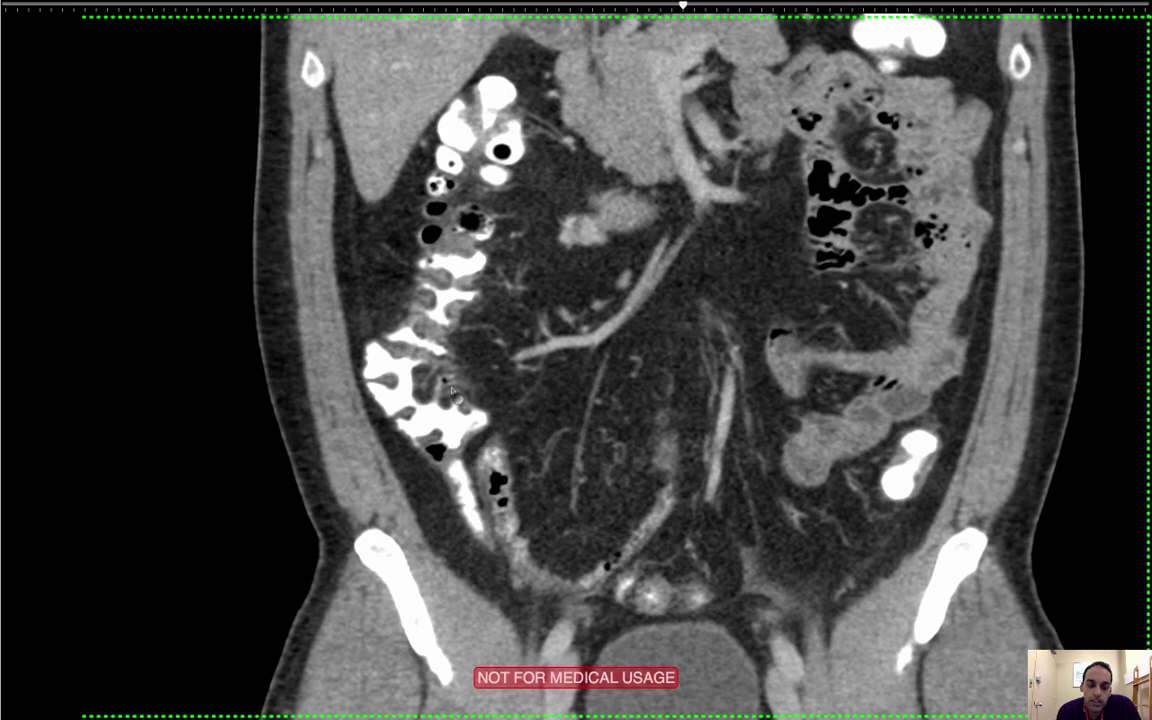
{"action": "scroll", "coordinate": [452, 391], "scroll_direction": "up", "scroll_amount": 8}
{"action": "scroll", "coordinate": [452, 391], "scroll_direction": "down", "scroll_amount": 12}
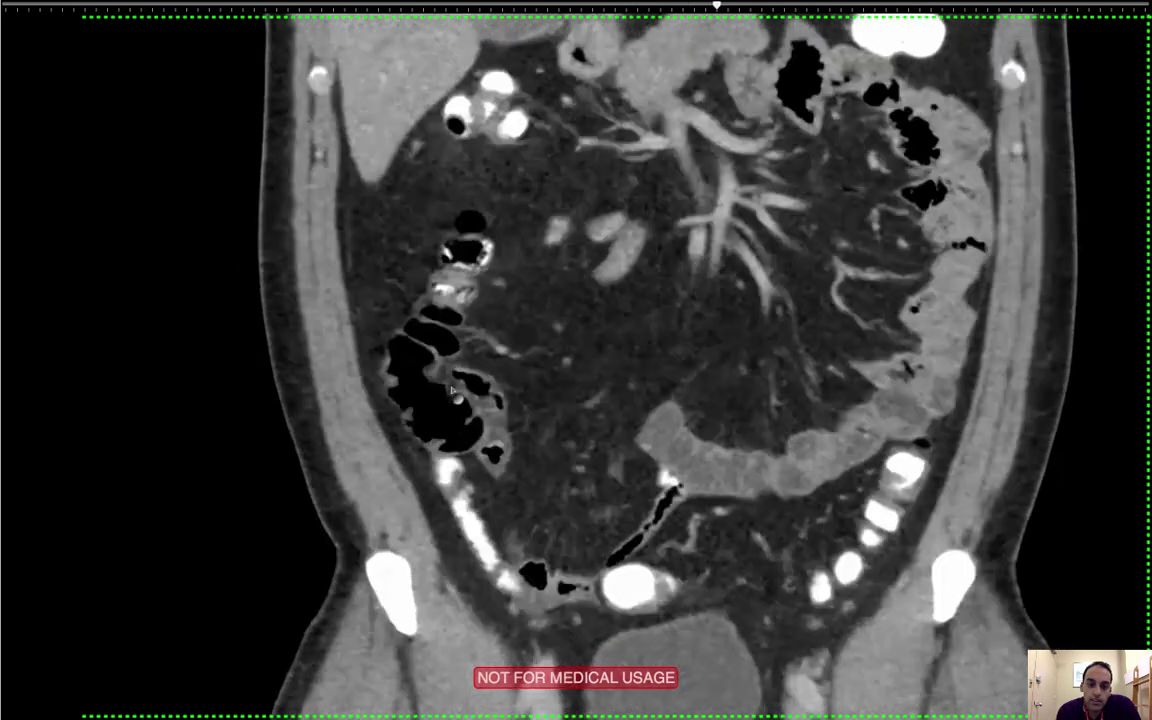
{"action": "scroll", "coordinate": [452, 392], "scroll_direction": "up", "scroll_amount": 20}
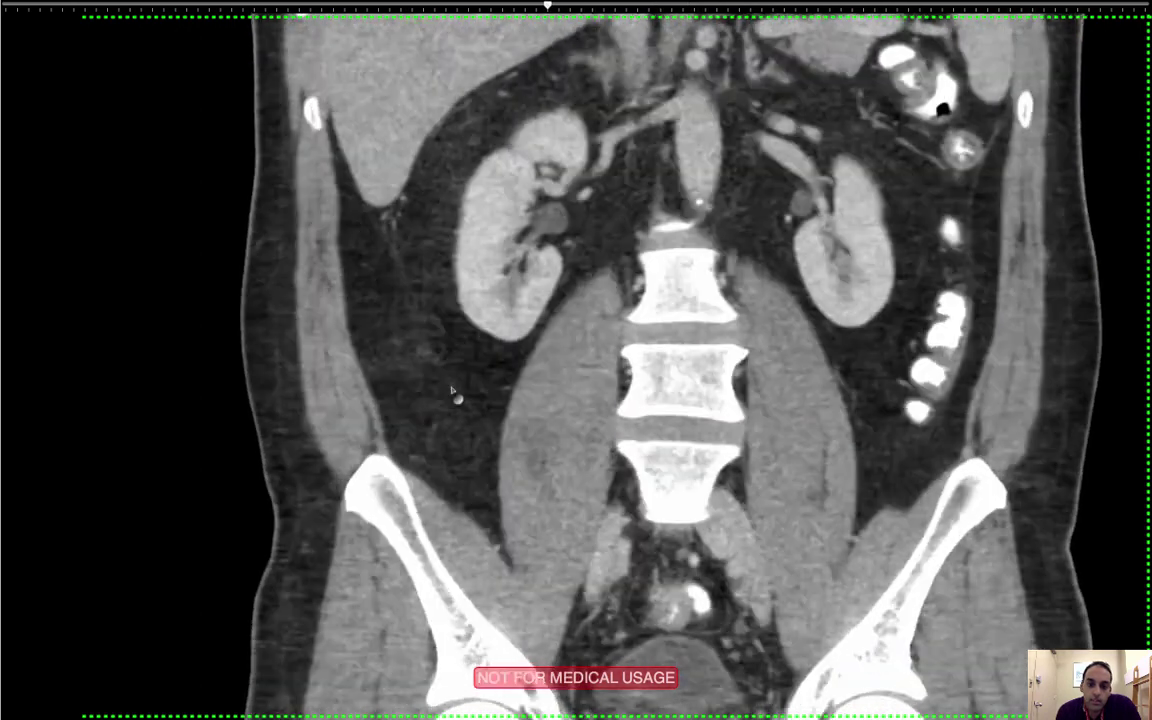
- Recheck the cecum and ascending colon from back to front on the enlarged coronal slices and leave full screen
{"action": "scroll", "coordinate": [452, 392], "scroll_direction": "down", "scroll_amount": 15}
{"action": "scroll", "coordinate": [452, 392], "scroll_direction": "up", "scroll_amount": 10}
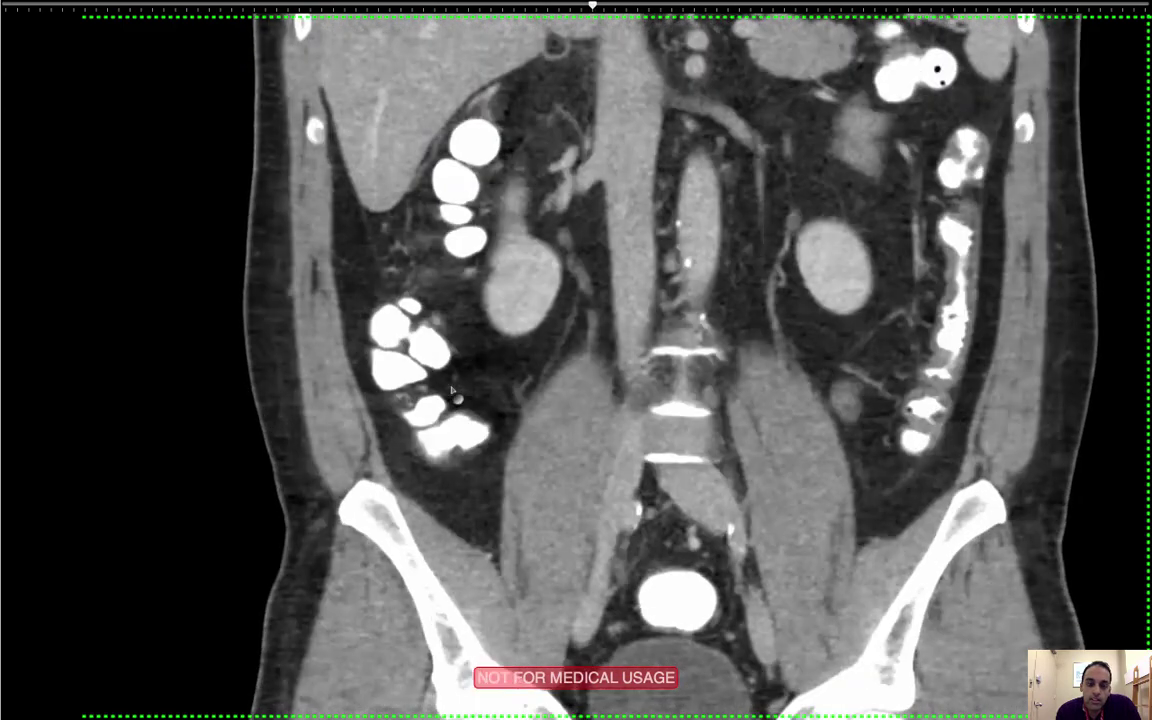
{"action": "scroll", "coordinate": [452, 392], "scroll_direction": "up", "scroll_amount": 3}
{"action": "scroll", "coordinate": [452, 392], "scroll_direction": "up", "scroll_amount": 3}
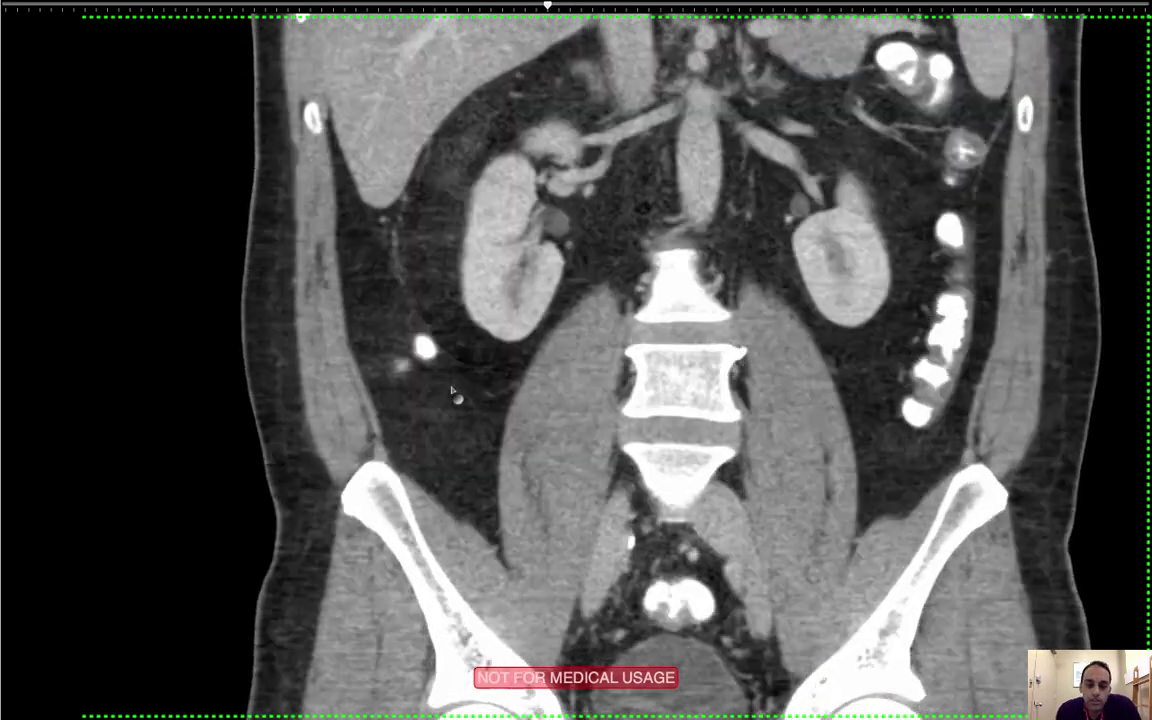
{"action": "scroll", "coordinate": [452, 392], "scroll_direction": "down", "scroll_amount": 20}
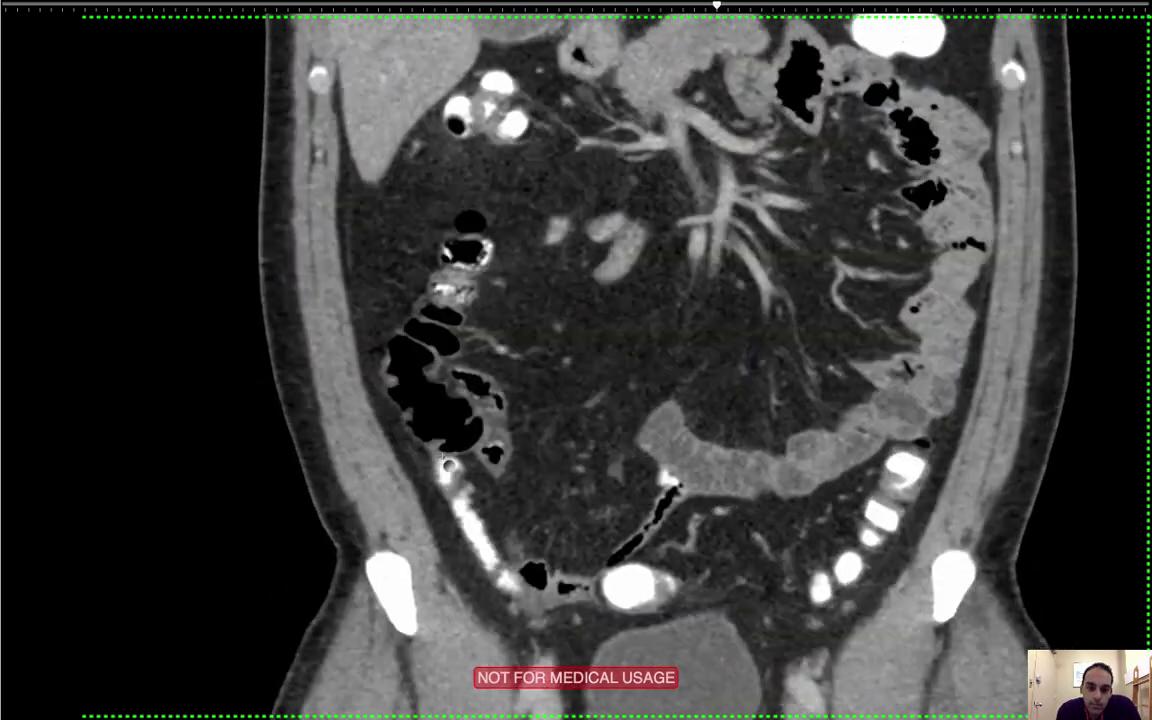
{"action": "scroll", "coordinate": [443, 456], "scroll_direction": "up", "scroll_amount": 20}
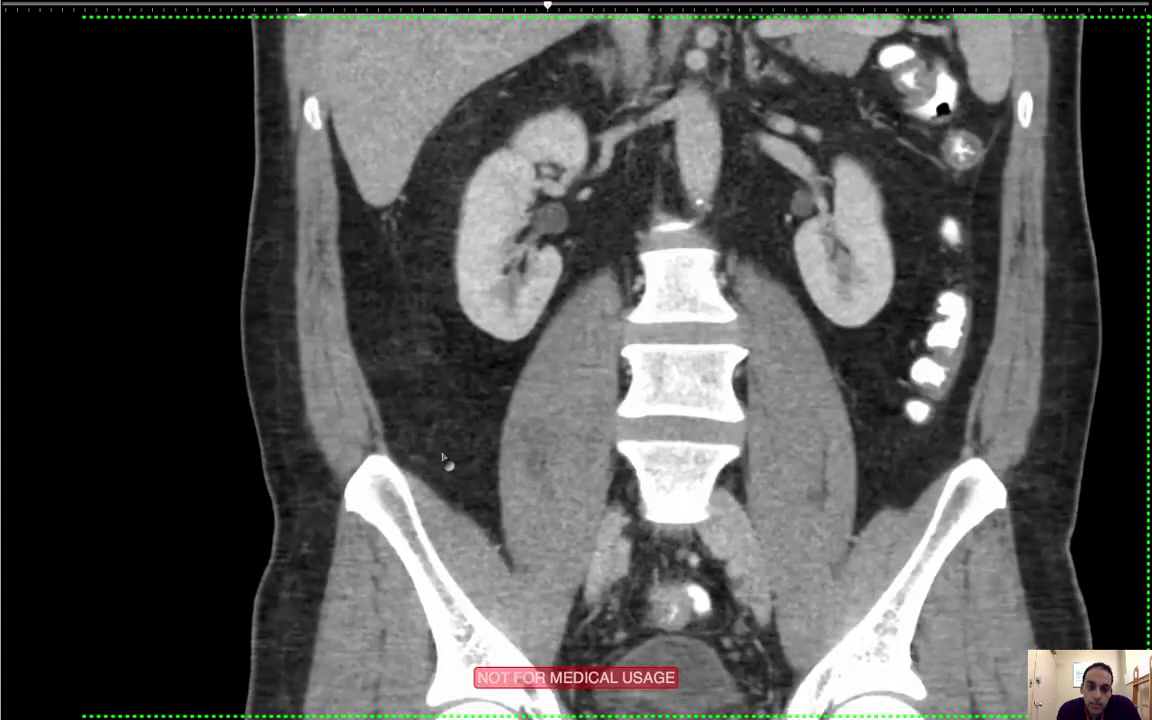
{"action": "scroll", "coordinate": [443, 456], "scroll_direction": "down", "scroll_amount": 14}
{"action": "double_click", "coordinate": [443, 456]}
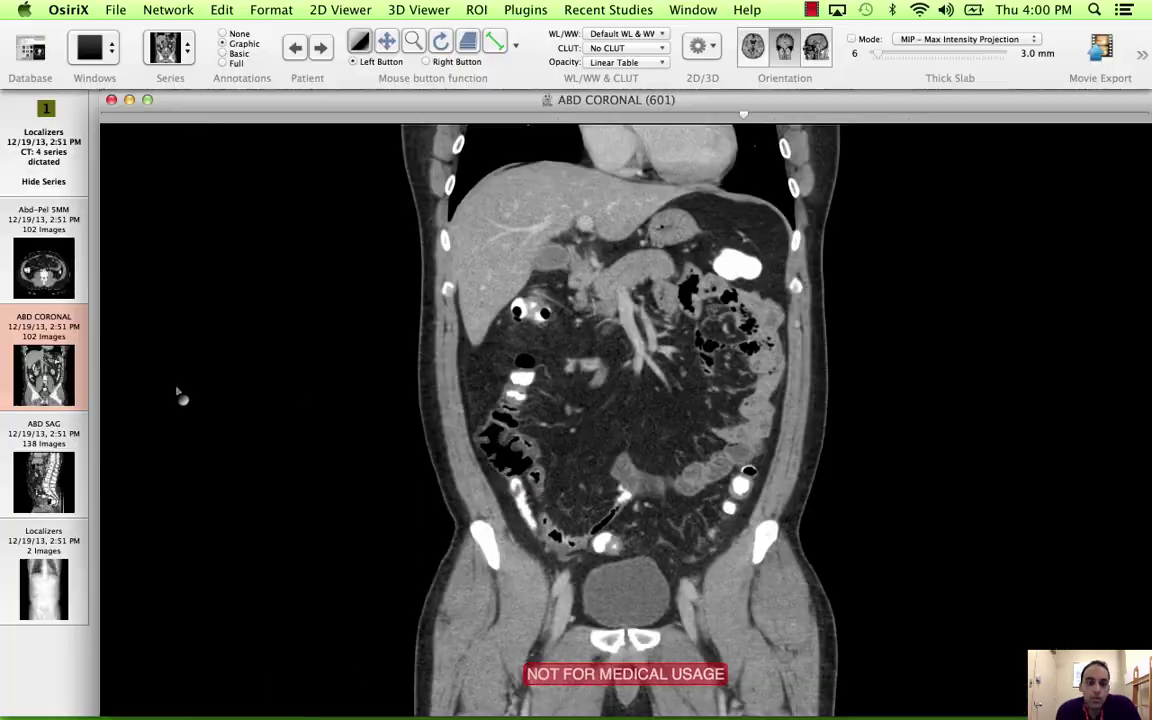
- Display the Abd-Pel 5MM series in full screen and follow the stomach down from the gastroesophageal junction on the axial slices
{"action": "left_click_drag", "start_coordinate": [42, 264], "coordinate": [645, 385]}
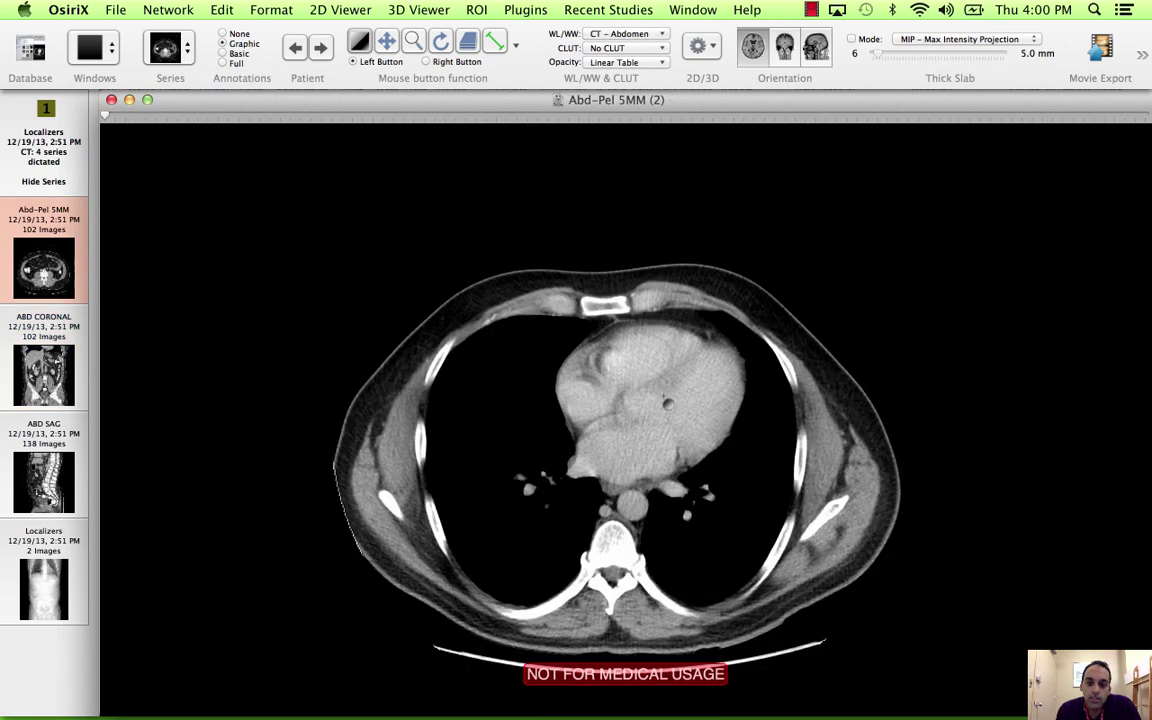
{"action": "scroll", "coordinate": [667, 403], "scroll_direction": "down", "scroll_amount": 8}
{"action": "key", "text": "super+f"}
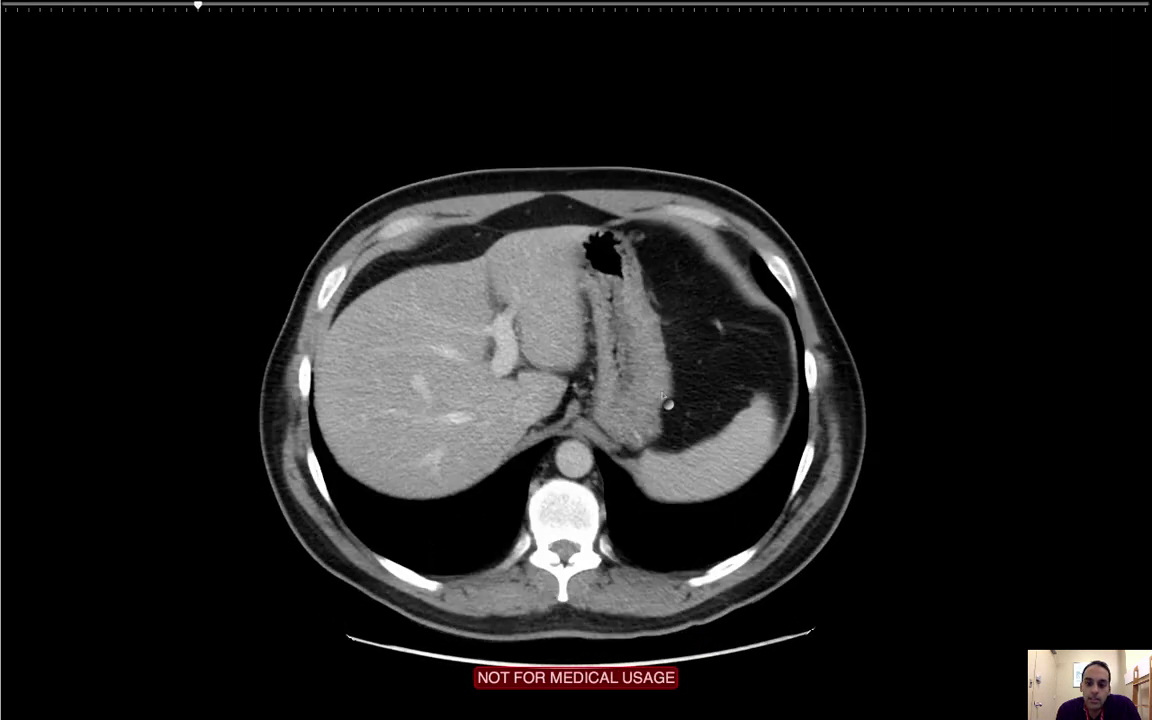
{"action": "scroll", "coordinate": [667, 403], "scroll_direction": "down", "scroll_amount": 4}
{"action": "scroll", "coordinate": [630, 420], "scroll_direction": "up", "scroll_amount": 7}
{"action": "scroll", "coordinate": [588, 440], "scroll_direction": "down", "scroll_amount": 1}
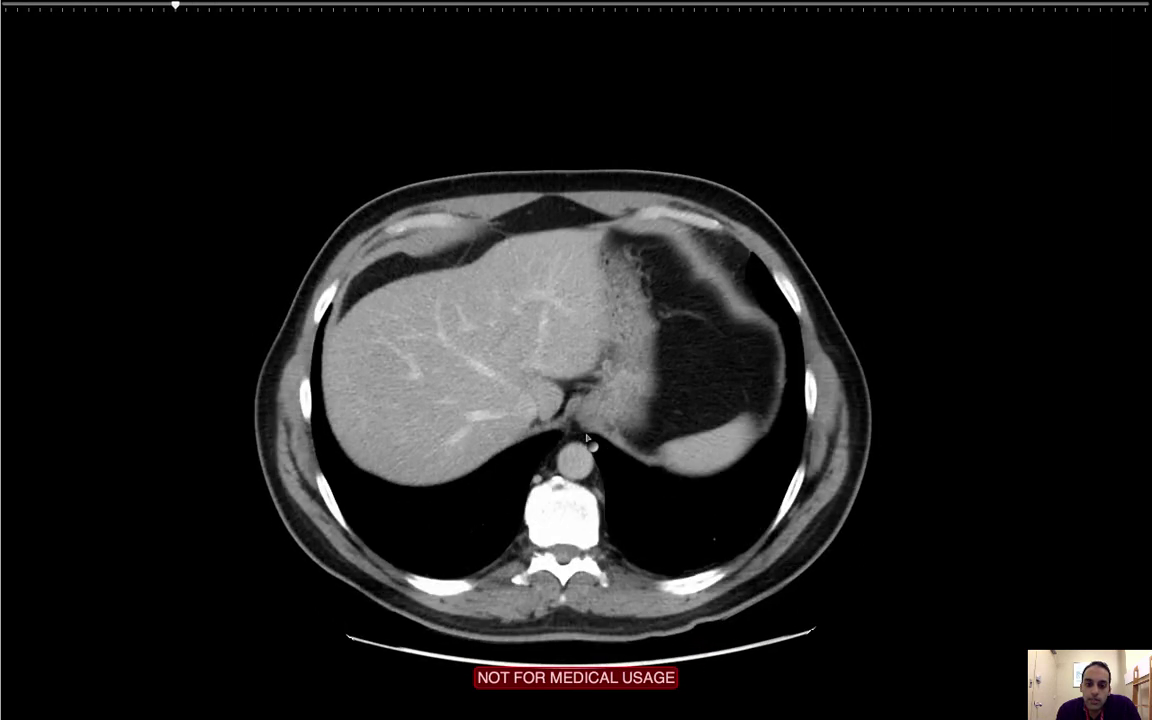
{"action": "scroll", "coordinate": [600, 428], "scroll_direction": "down", "scroll_amount": 2}
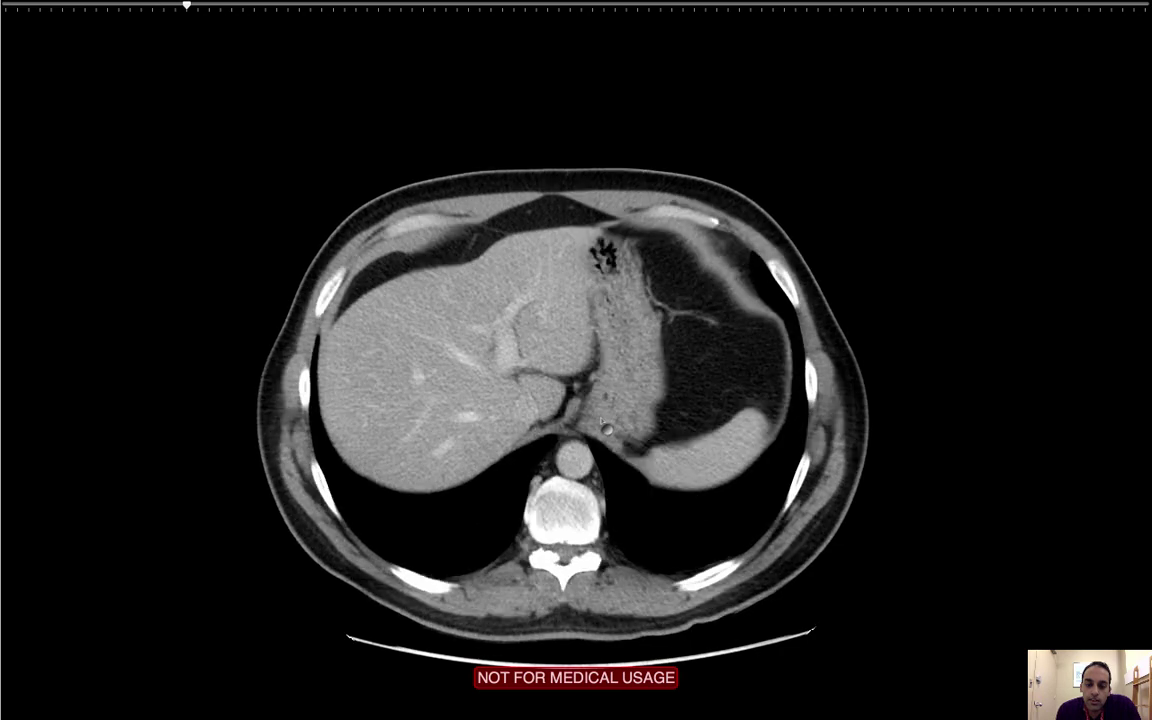
{"action": "scroll", "coordinate": [604, 428], "scroll_direction": "down", "scroll_amount": 8}
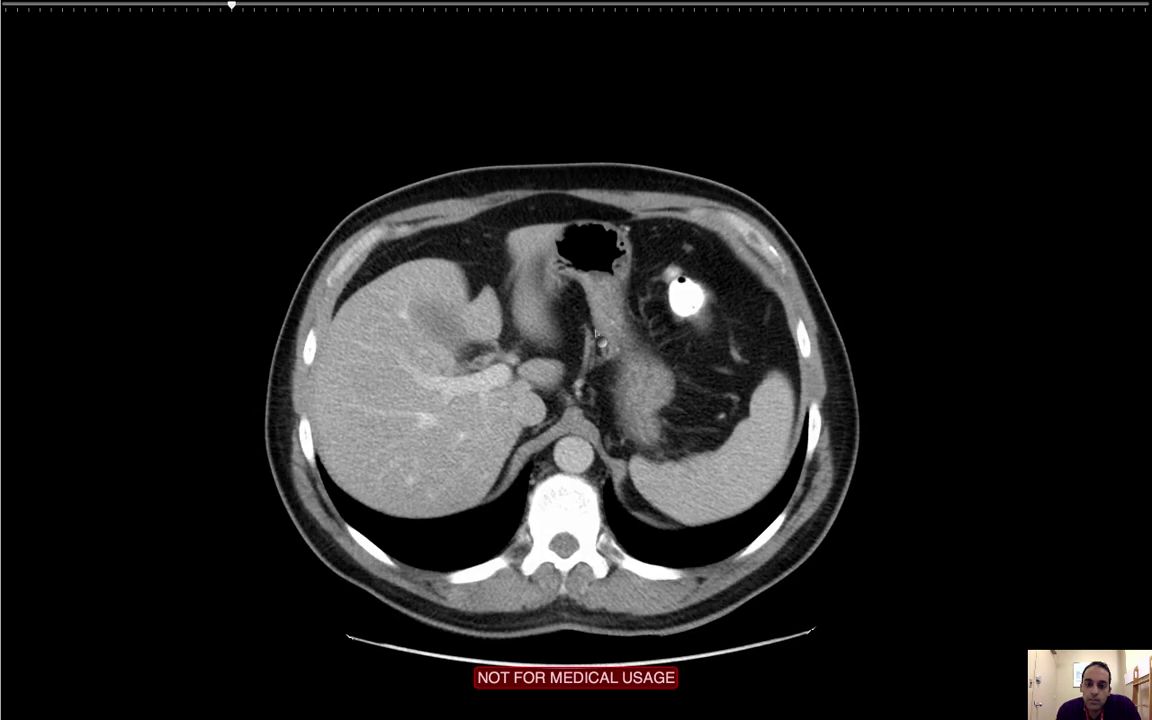
- Trace the gastric antrum into the duodenum on the axial slices down to where it crosses the midline at kidney level
{"action": "scroll", "coordinate": [595, 333], "scroll_direction": "down", "scroll_amount": 8}
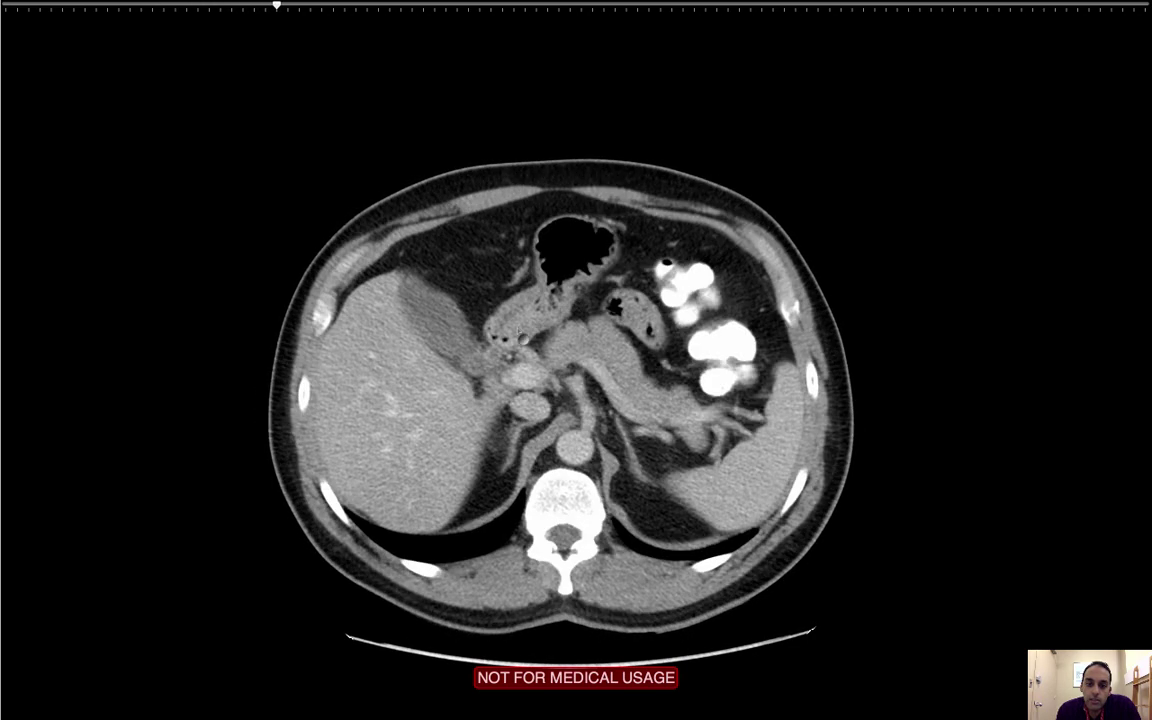
{"action": "scroll", "coordinate": [465, 295], "scroll_direction": "down", "scroll_amount": 8}
{"action": "scroll", "coordinate": [455, 340], "scroll_direction": "up", "scroll_amount": 4}
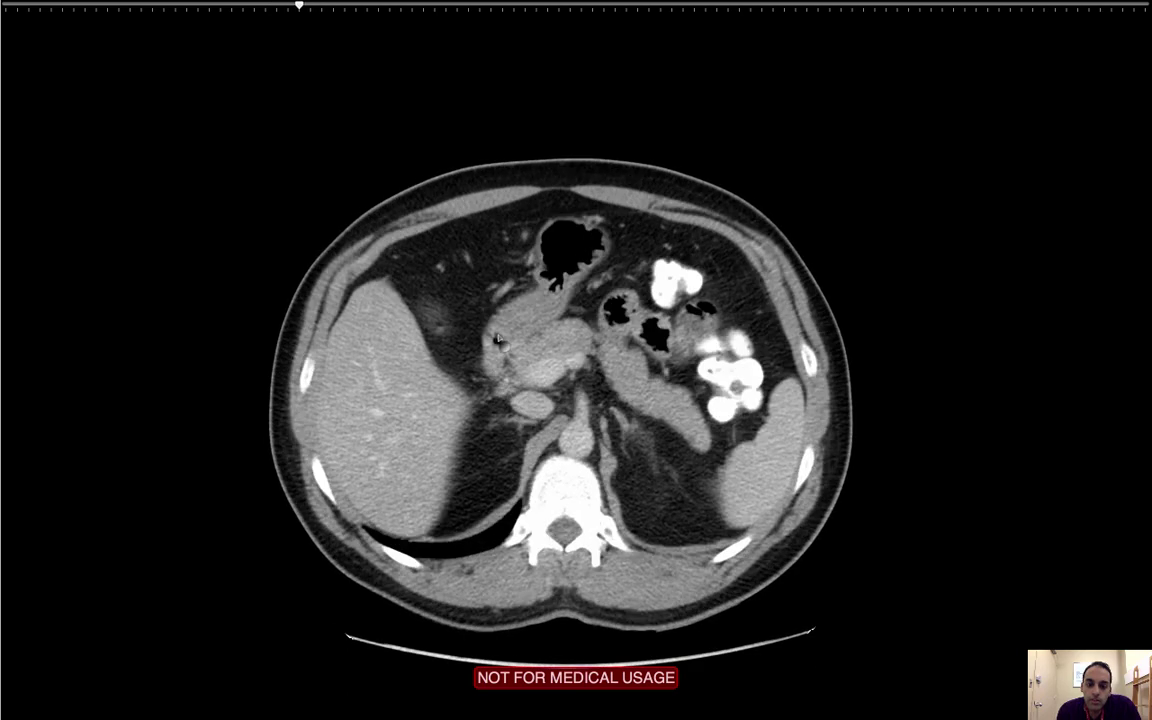
{"action": "scroll", "coordinate": [497, 341], "scroll_direction": "down", "scroll_amount": 14}
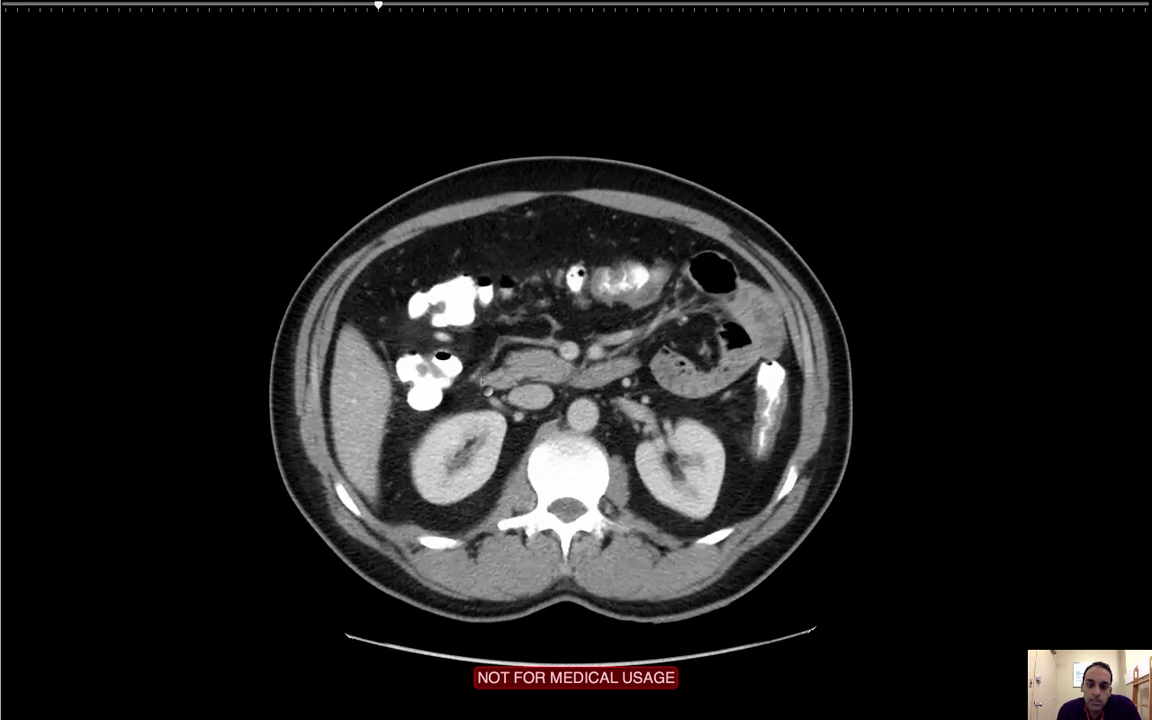
{"action": "scroll", "coordinate": [482, 382], "scroll_direction": "down", "scroll_amount": 10}
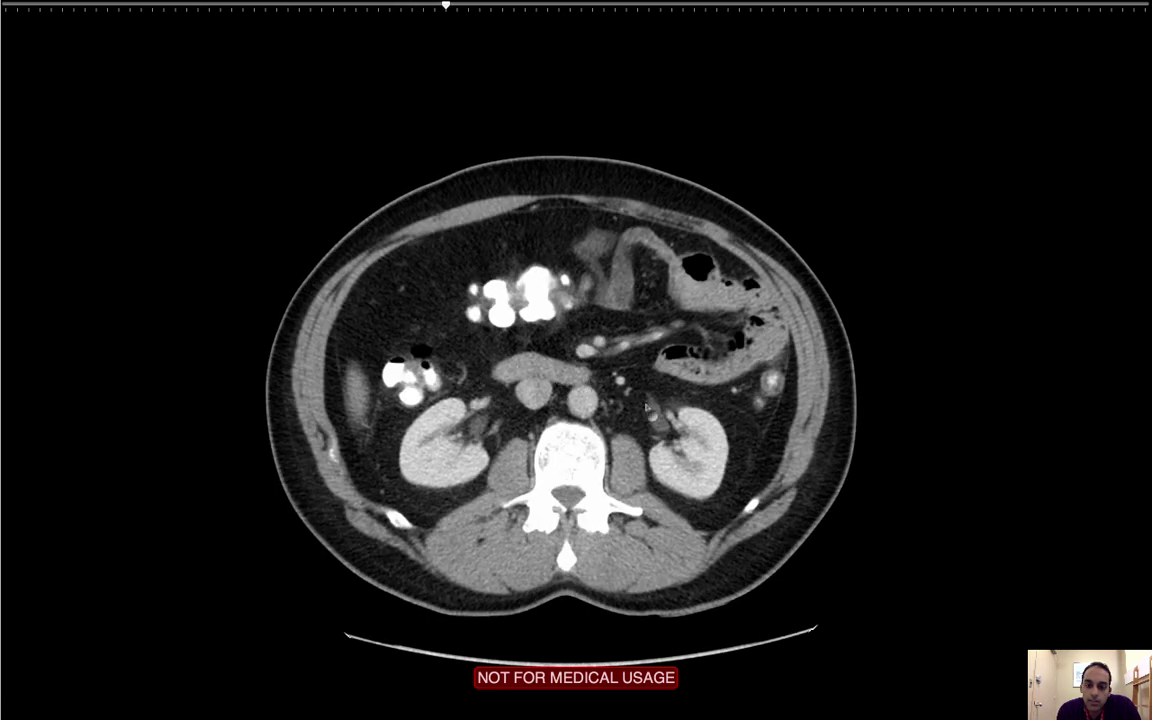
{"action": "scroll", "coordinate": [562, 390], "scroll_direction": "up", "scroll_amount": 12}
{"action": "scroll", "coordinate": [628, 404], "scroll_direction": "up", "scroll_amount": 2}
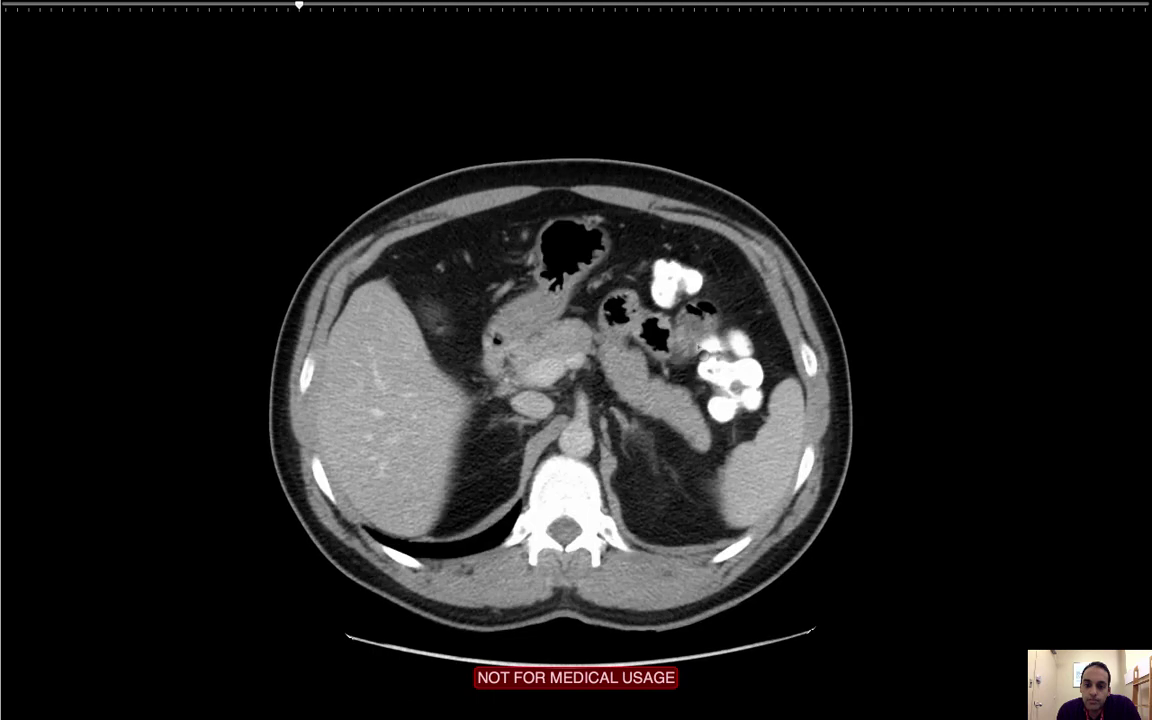
- Review the duodenal sweep and proximal jejunum back and forth on the axial slices and leave full screen
{"action": "scroll", "coordinate": [699, 348], "scroll_direction": "up", "scroll_amount": 4}
{"action": "scroll", "coordinate": [699, 348], "scroll_direction": "down", "scroll_amount": 11}
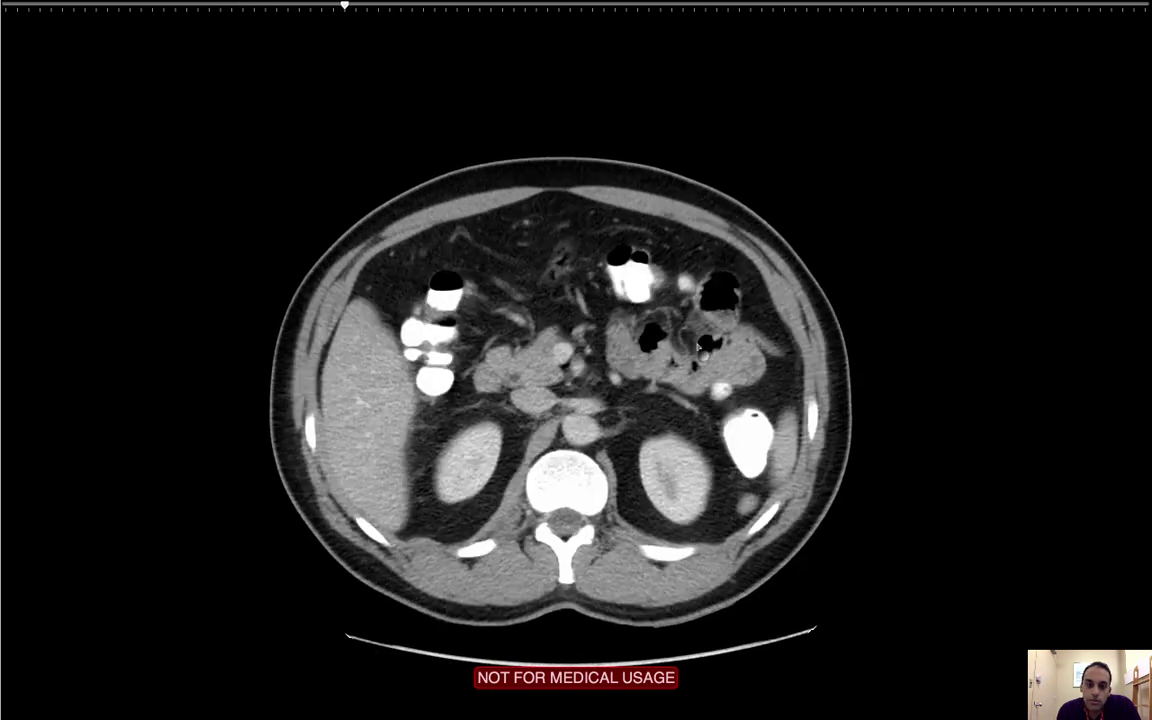
{"action": "scroll", "coordinate": [562, 400], "scroll_direction": "down", "scroll_amount": 10}
{"action": "scroll", "coordinate": [562, 400], "scroll_direction": "up", "scroll_amount": 10}
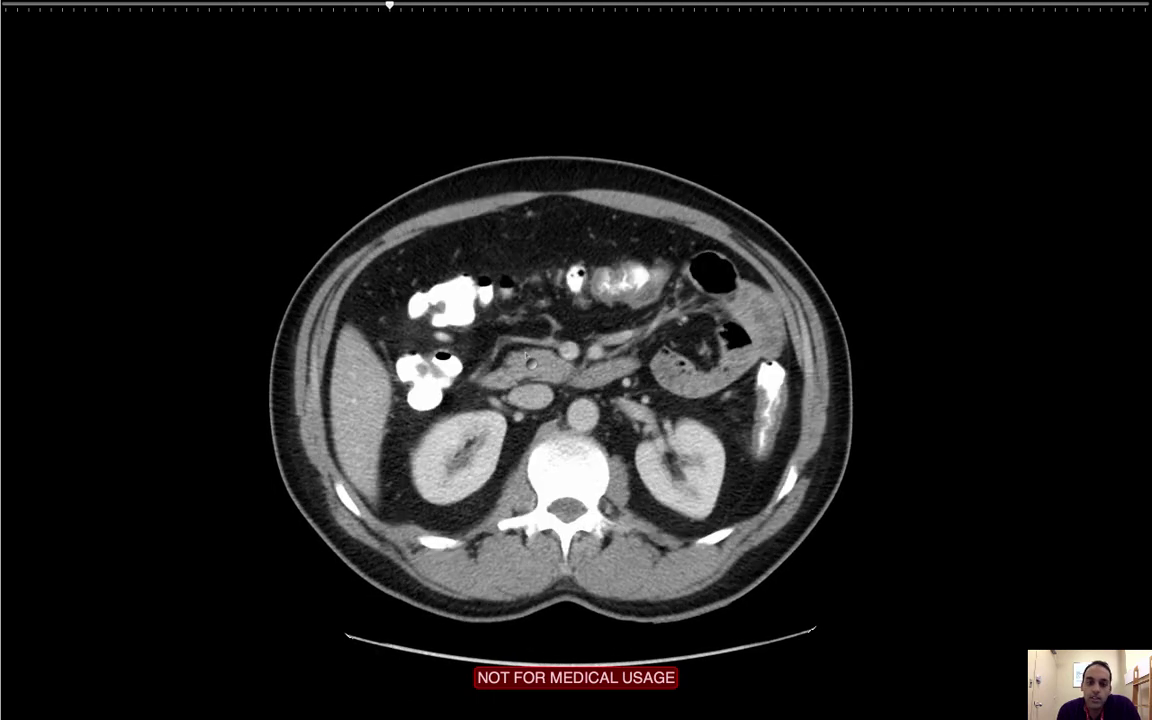
{"action": "scroll", "coordinate": [562, 400], "scroll_direction": "up", "scroll_amount": 9}
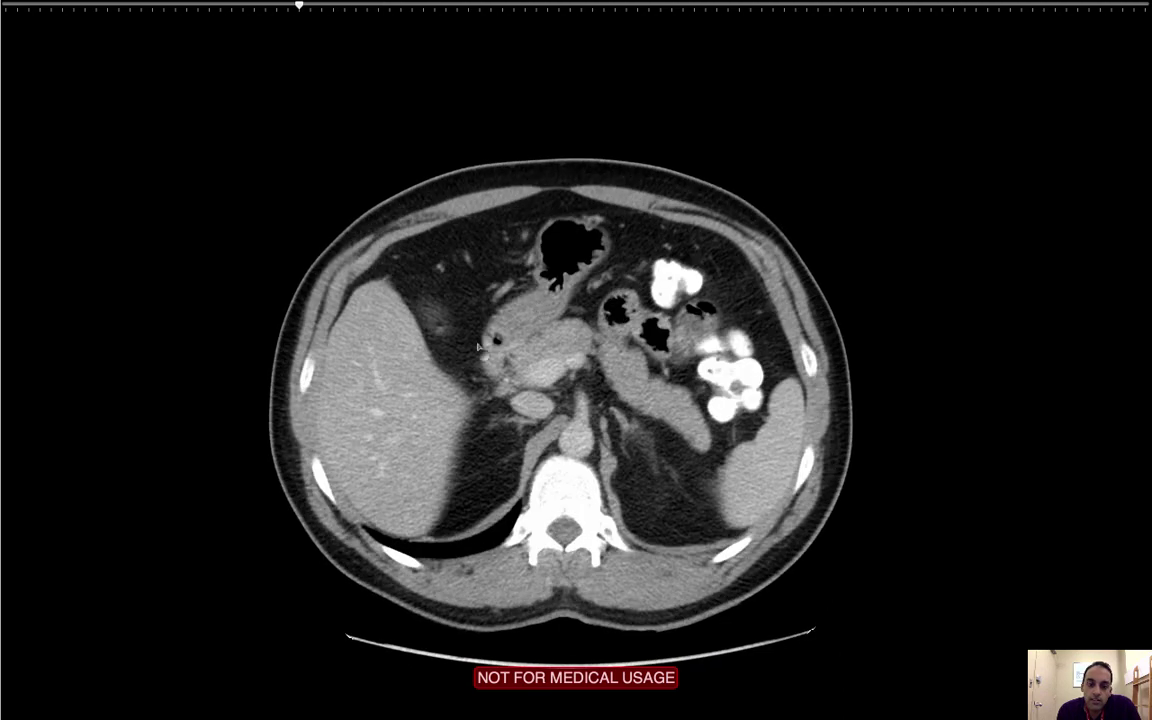
{"action": "scroll", "coordinate": [478, 346], "scroll_direction": "down", "scroll_amount": 13}
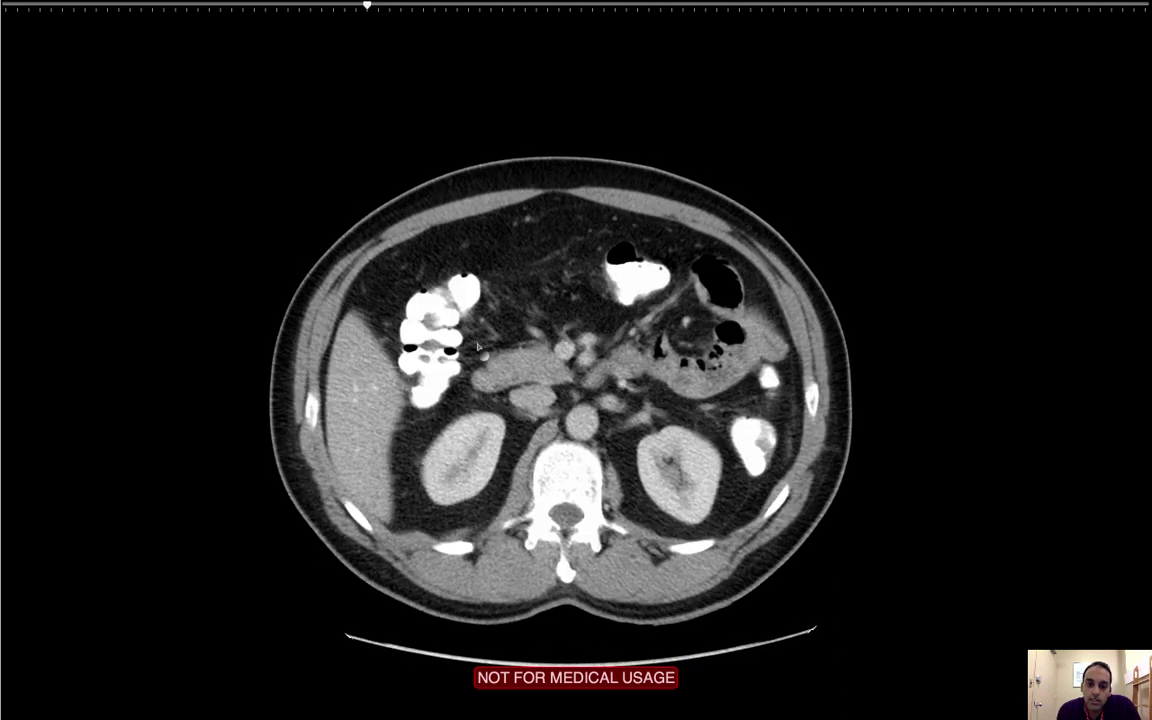
{"action": "scroll", "coordinate": [478, 346], "scroll_direction": "down", "scroll_amount": 4}
{"action": "scroll", "coordinate": [478, 346], "scroll_direction": "up", "scroll_amount": 20}
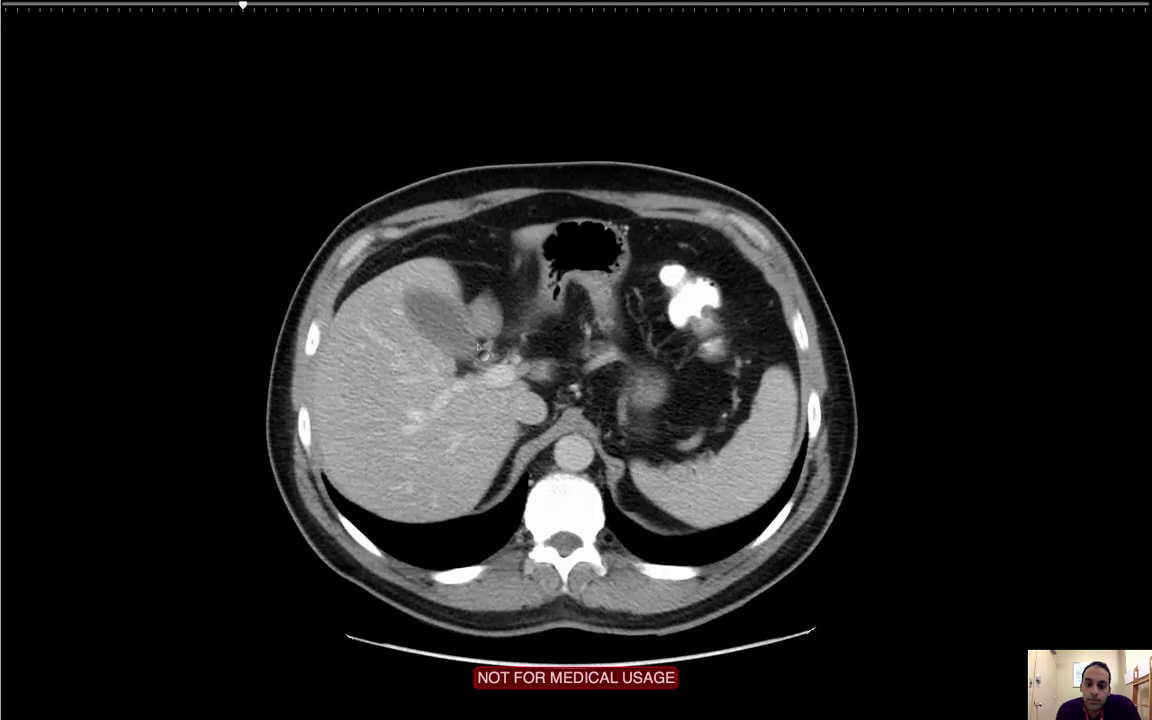
{"action": "scroll", "coordinate": [478, 346], "scroll_direction": "down", "scroll_amount": 20}
{"action": "key", "text": "Escape"}
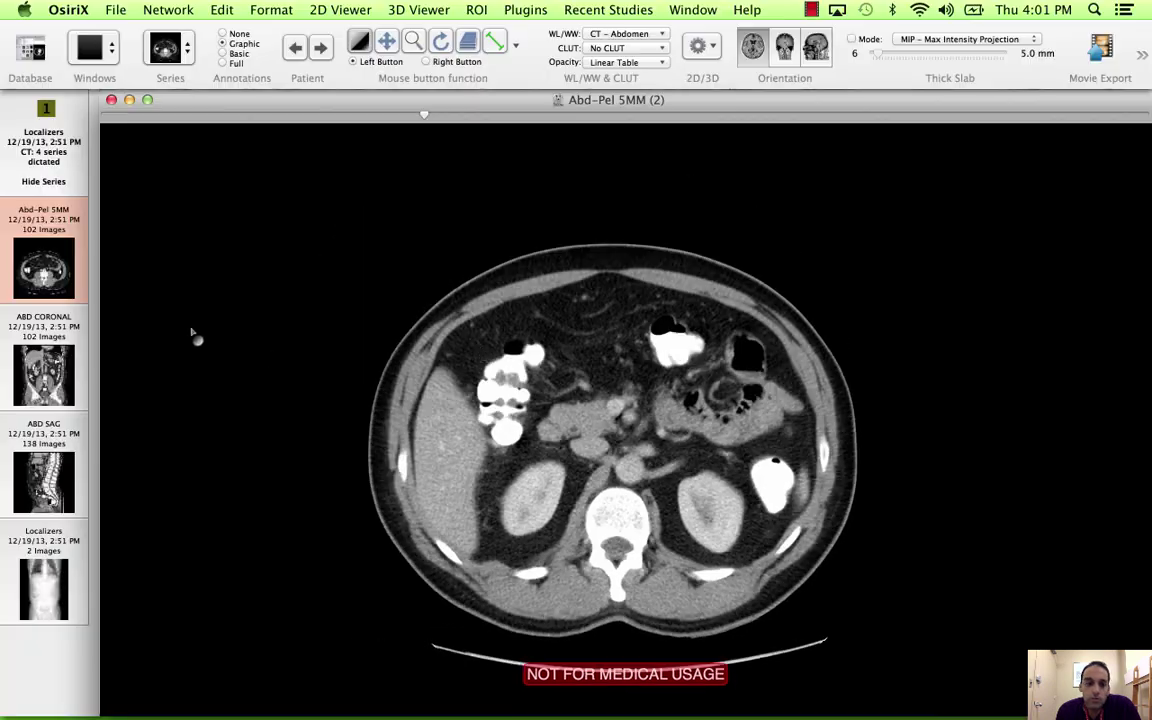
- Switch to the ABD CORONAL series in full screen and examine the stomach and duodenum on its slices
{"action": "left_click", "coordinate": [60, 375]}
{"action": "key", "text": "Escape"}
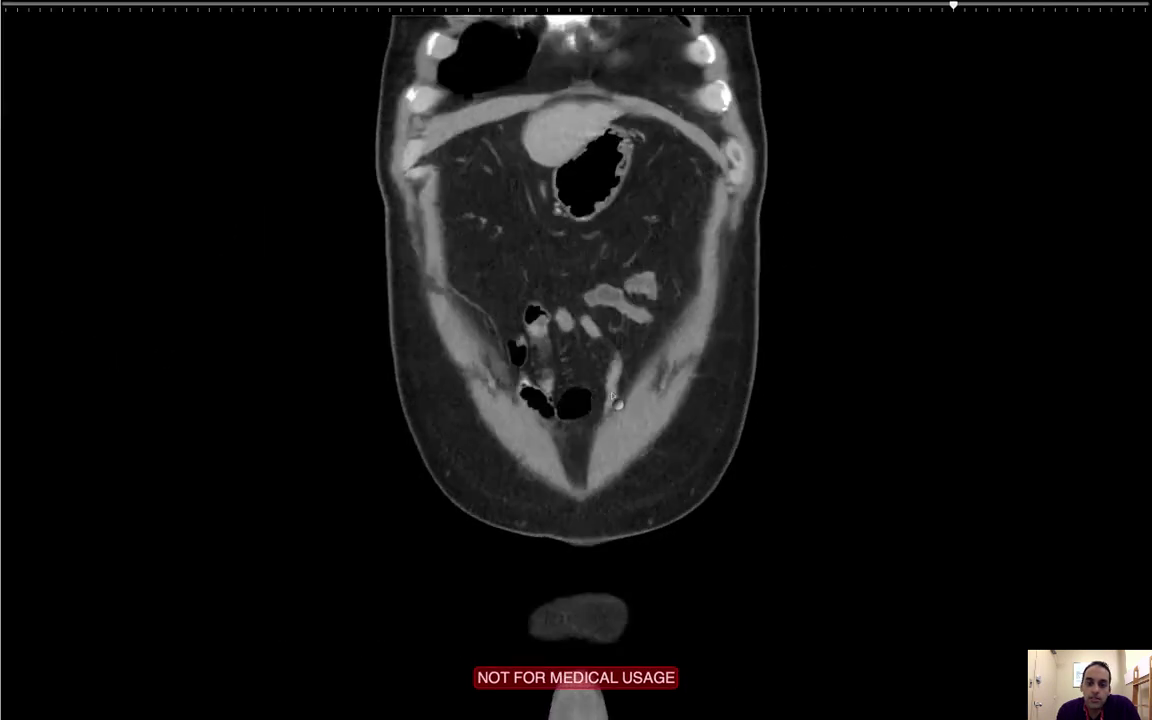
{"action": "scroll", "coordinate": [615, 400], "scroll_direction": "up", "scroll_amount": 20}
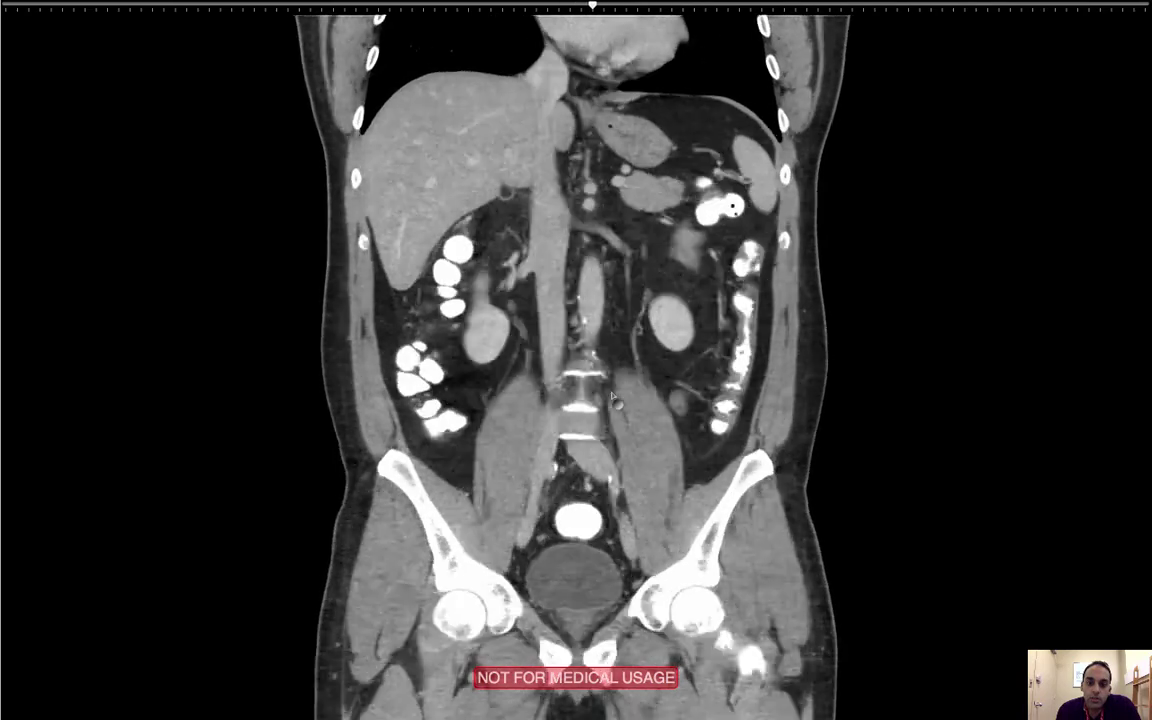
{"action": "scroll", "coordinate": [615, 400], "scroll_direction": "down", "scroll_amount": 3}
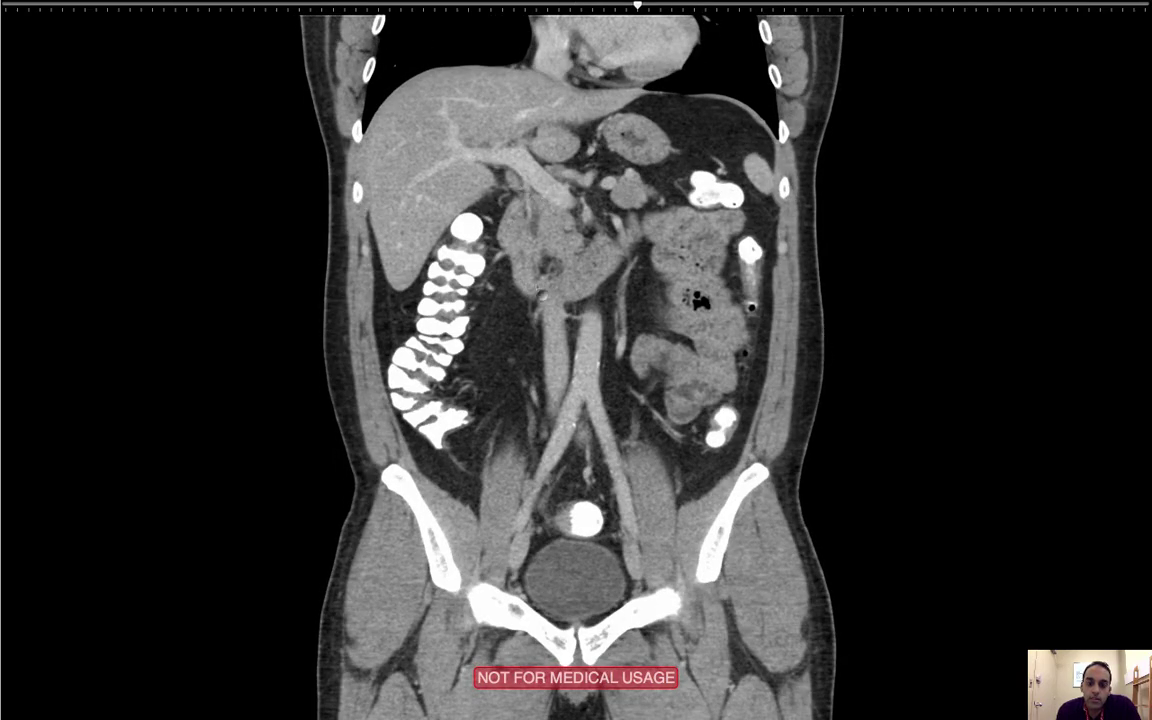
{"action": "scroll", "coordinate": [576, 360], "scroll_direction": "down", "scroll_amount": 6}
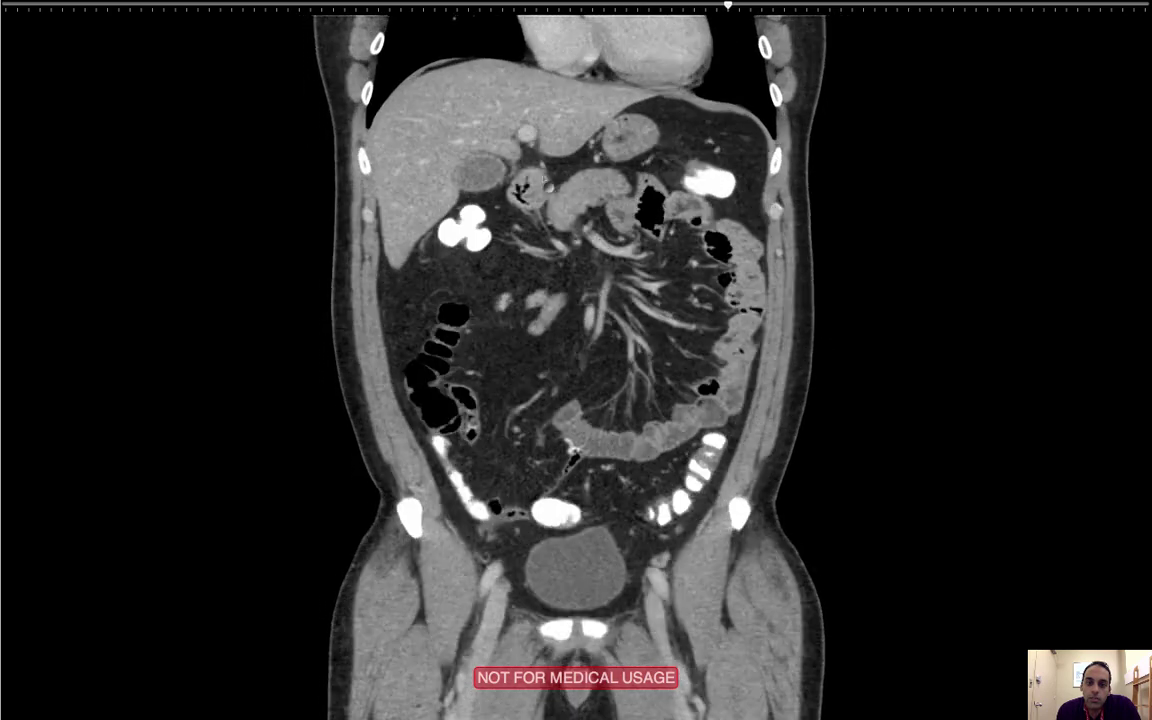
{"action": "scroll", "coordinate": [576, 360], "scroll_direction": "up", "scroll_amount": 2}
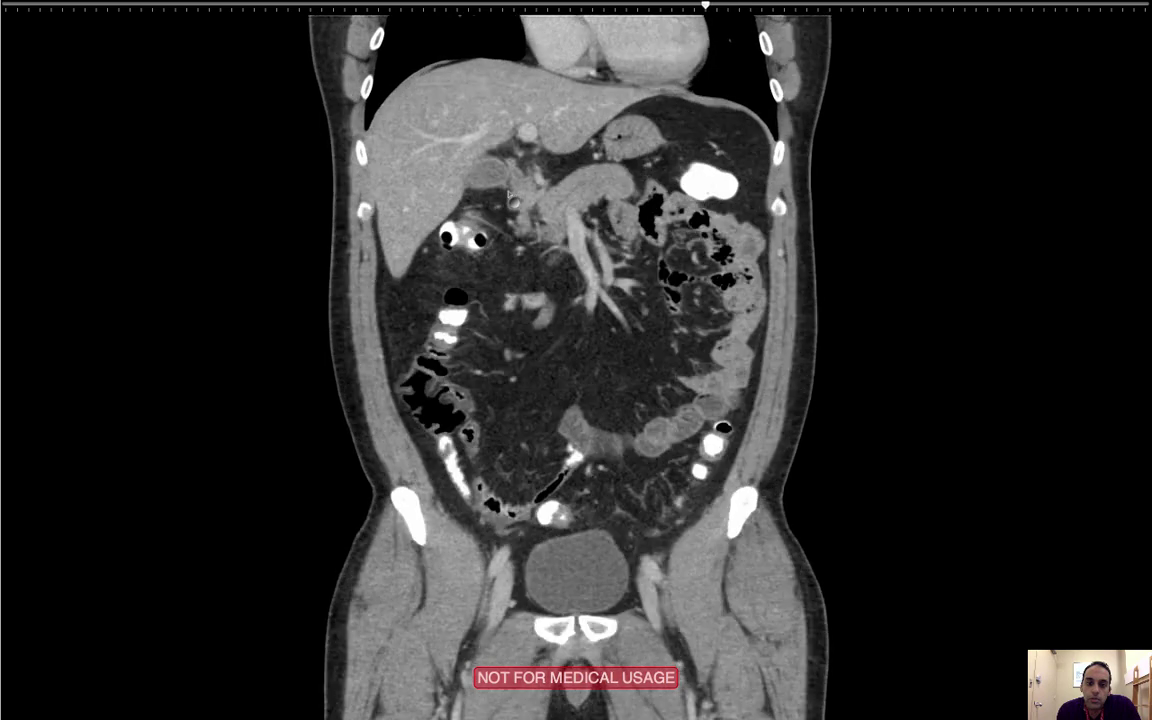
{"action": "key", "text": "Escape"}
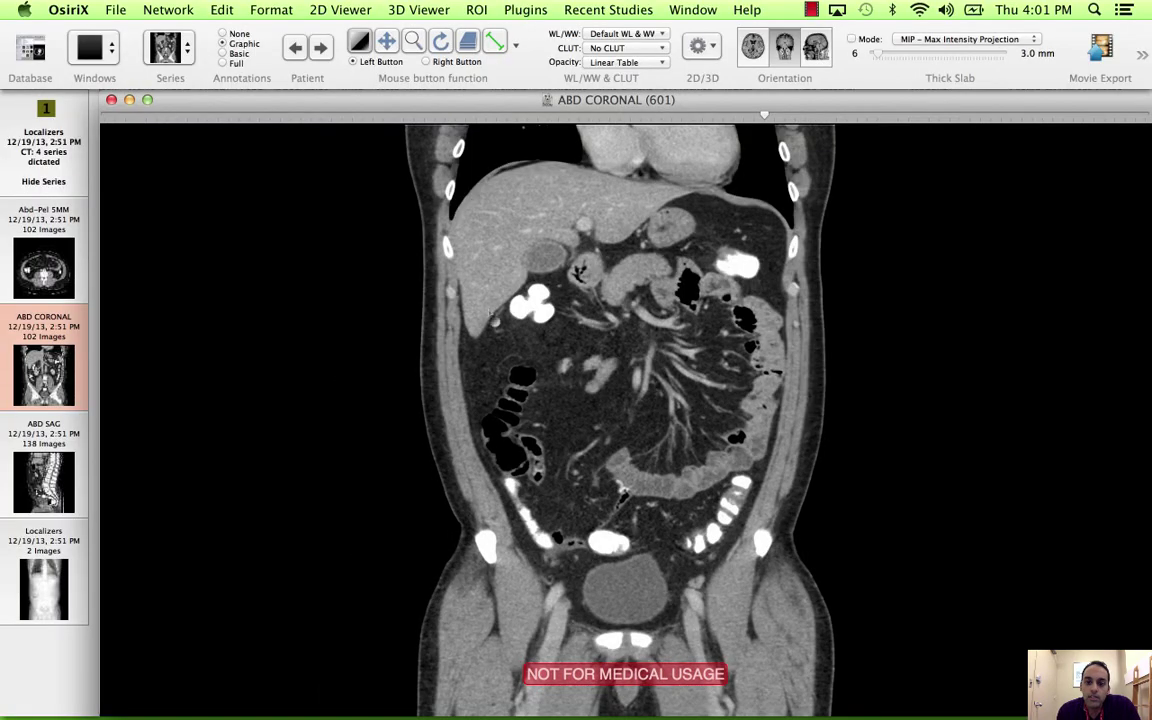
{"action": "key", "text": "Escape"}
{"action": "scroll", "coordinate": [489, 314], "scroll_direction": "up", "scroll_amount": 5}
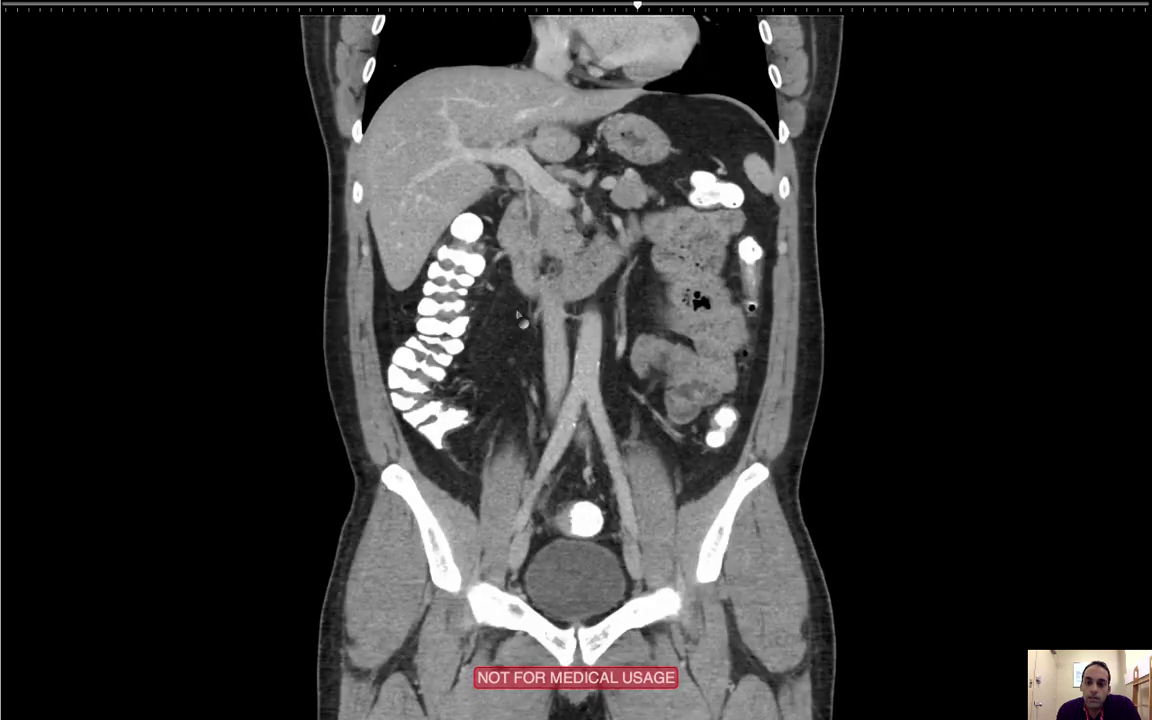
- Examine the small-bowel loops on the coronal slices, from the left-sided jejunum to the ileum above the bladder
{"action": "scroll", "coordinate": [684, 356], "scroll_direction": "up", "scroll_amount": 4}
{"action": "scroll", "coordinate": [684, 356], "scroll_direction": "down", "scroll_amount": 5}
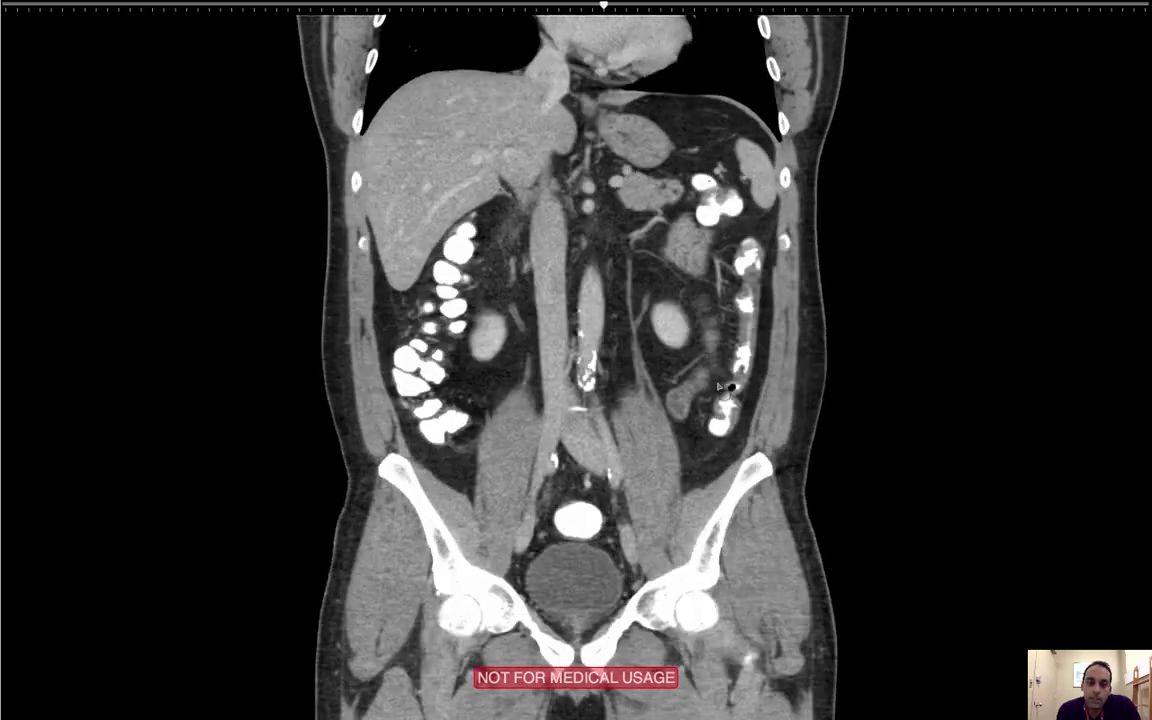
{"action": "scroll", "coordinate": [717, 386], "scroll_direction": "up", "scroll_amount": 5}
{"action": "scroll", "coordinate": [717, 386], "scroll_direction": "down", "scroll_amount": 15}
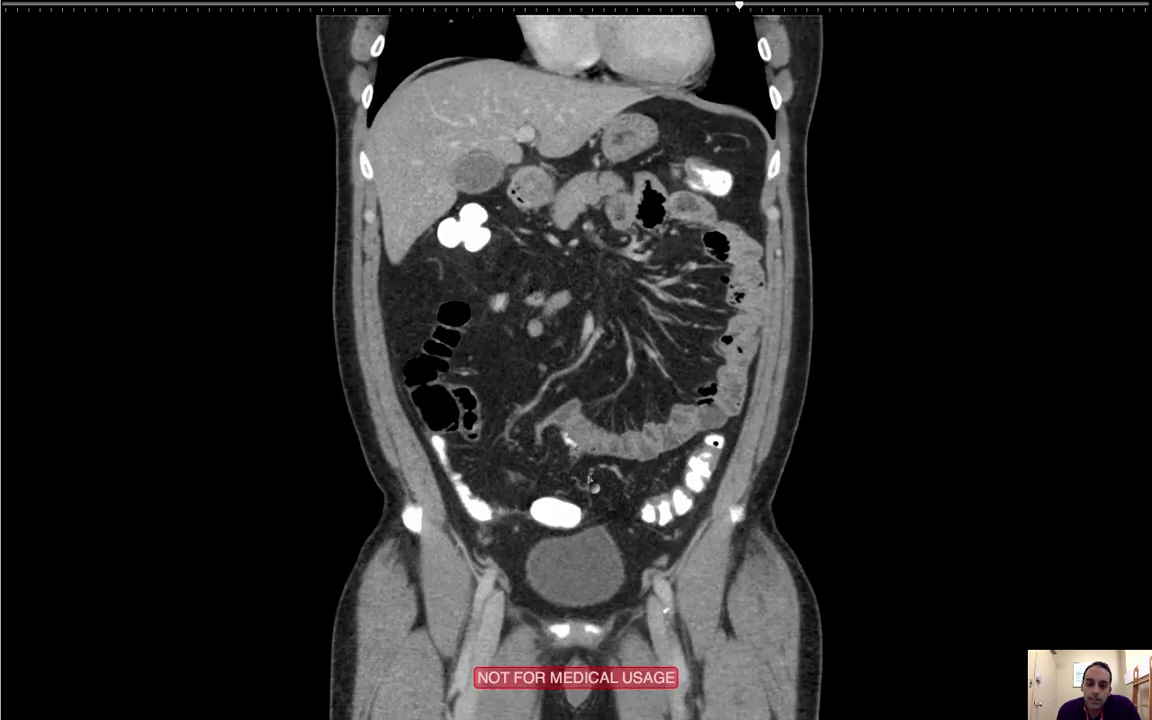
{"action": "scroll", "coordinate": [588, 479], "scroll_direction": "up", "scroll_amount": 12}
{"action": "scroll", "coordinate": [588, 481], "scroll_direction": "down", "scroll_amount": 8}
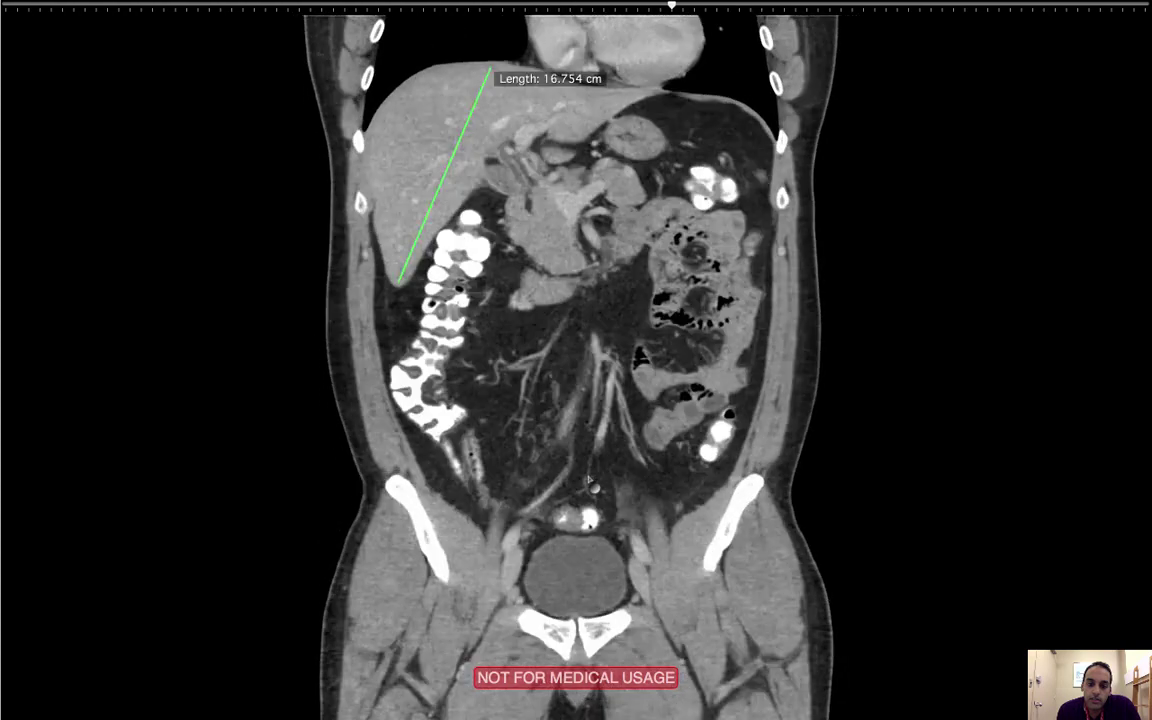
{"action": "scroll", "coordinate": [588, 480], "scroll_direction": "down", "scroll_amount": 8}
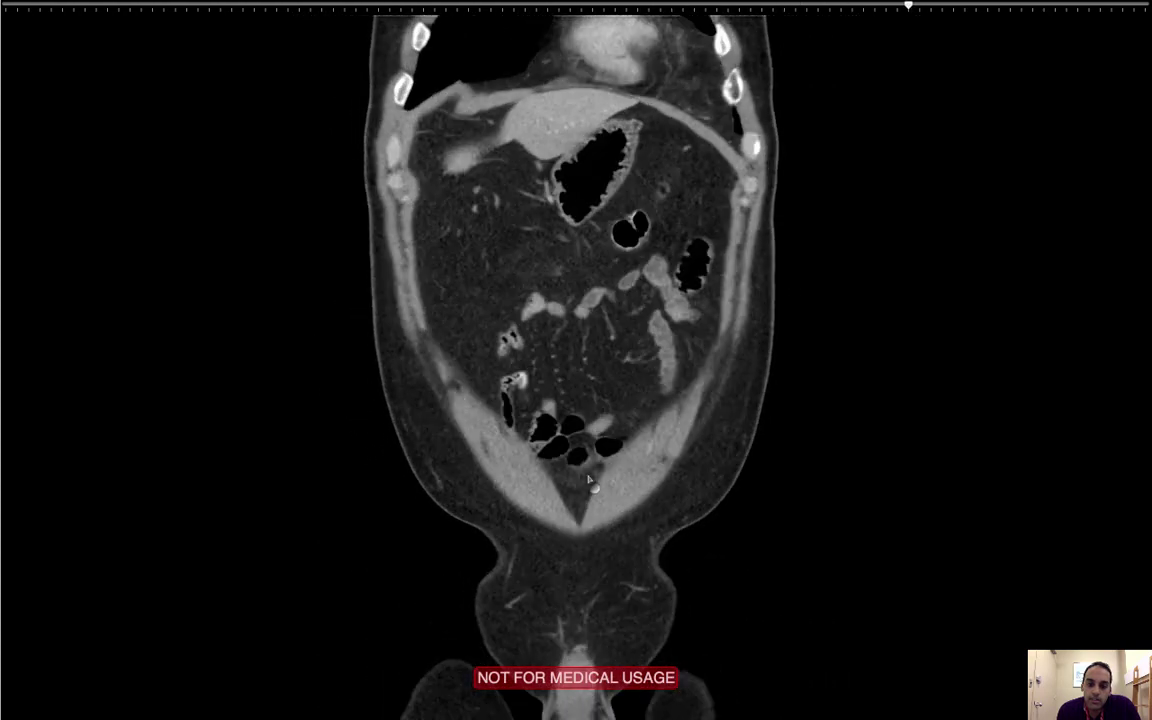
{"action": "scroll", "coordinate": [565, 453], "scroll_direction": "up", "scroll_amount": 7}
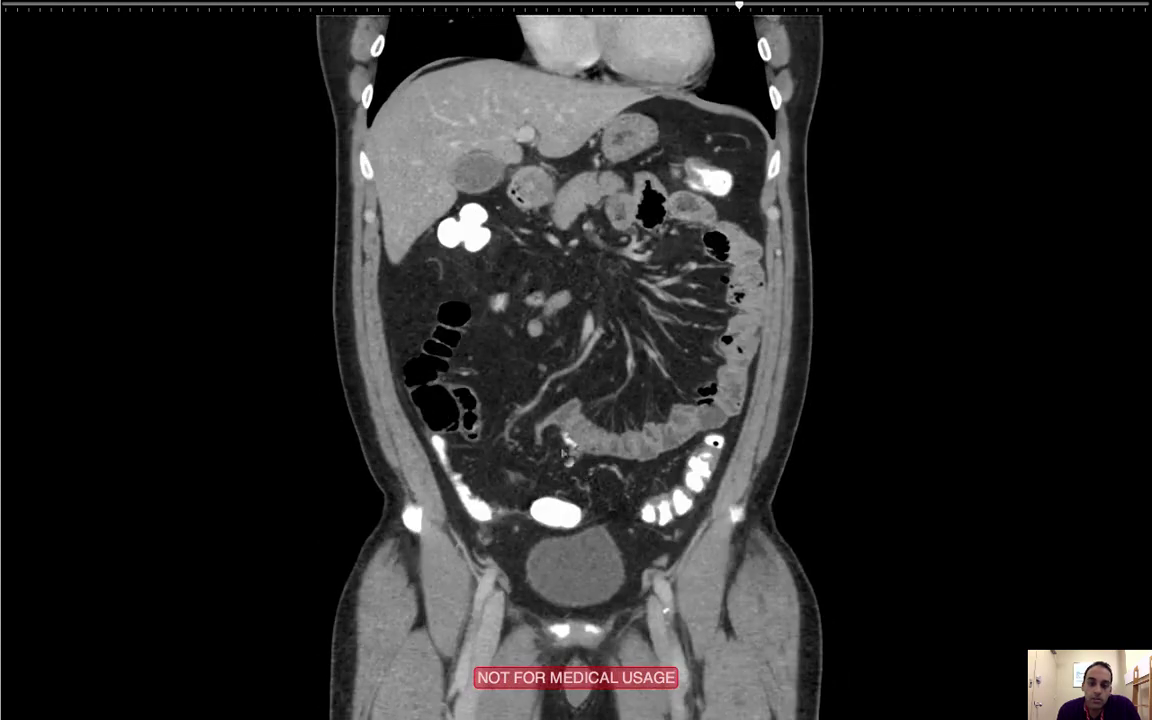
- Inspect the central mesentery and mesenteric vessels on the coronal slices and leave full screen
{"action": "scroll", "coordinate": [571, 362], "scroll_direction": "up", "scroll_amount": 6}
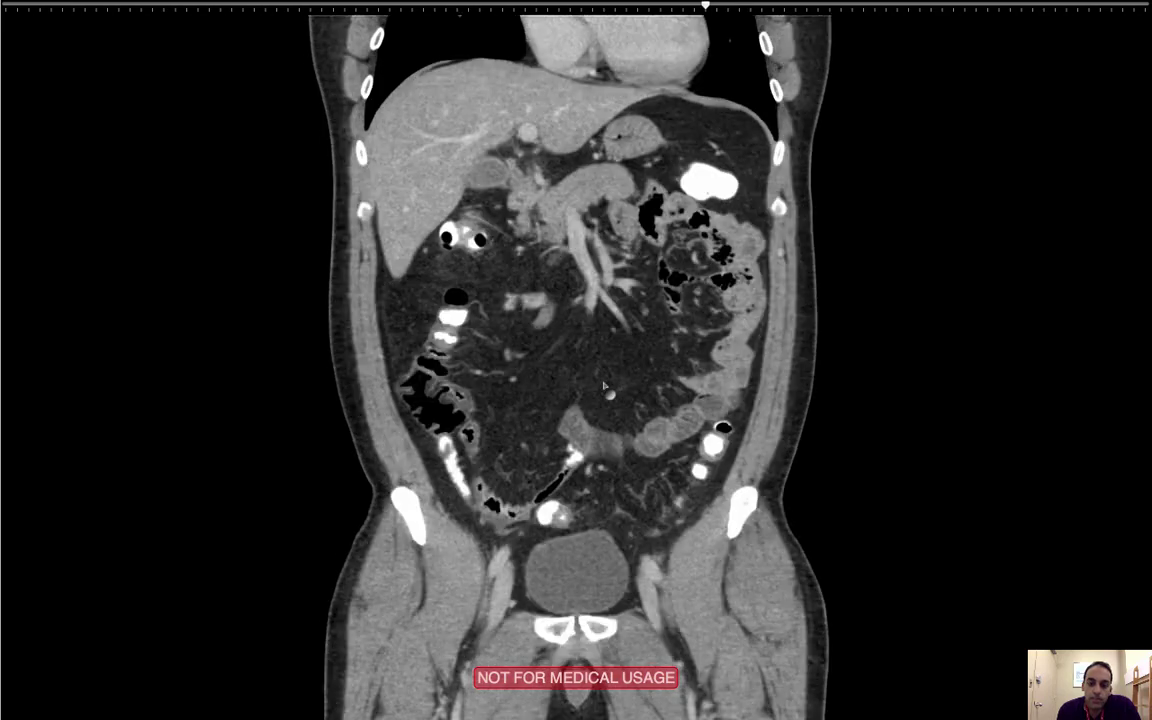
{"action": "scroll", "coordinate": [603, 385], "scroll_direction": "down", "scroll_amount": 2}
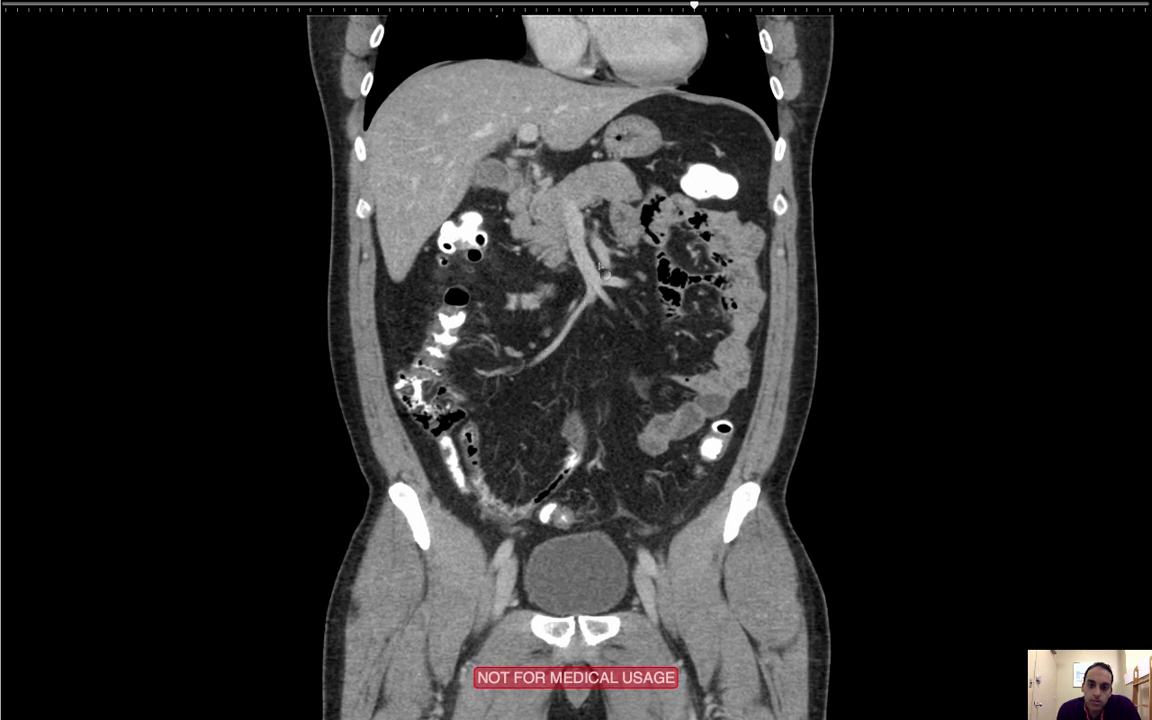
{"action": "scroll", "coordinate": [629, 343], "scroll_direction": "down", "scroll_amount": 7}
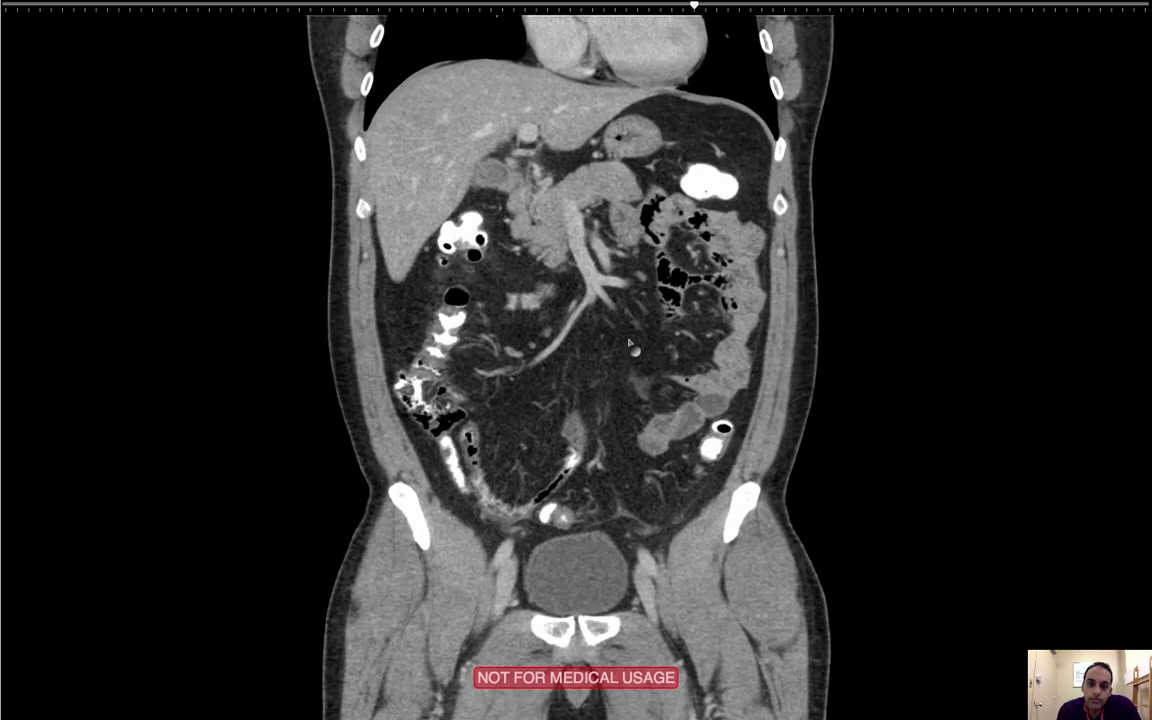
{"action": "scroll", "coordinate": [629, 343], "scroll_direction": "down", "scroll_amount": 8}
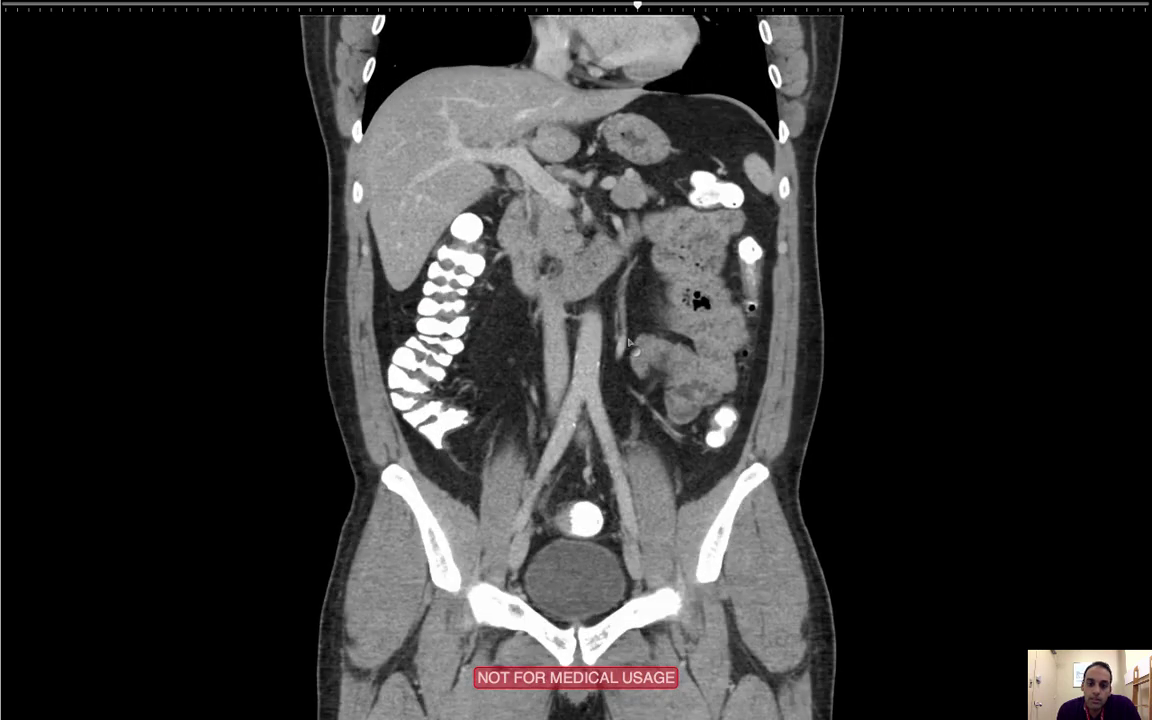
{"action": "scroll", "coordinate": [629, 341], "scroll_direction": "down", "scroll_amount": 2}
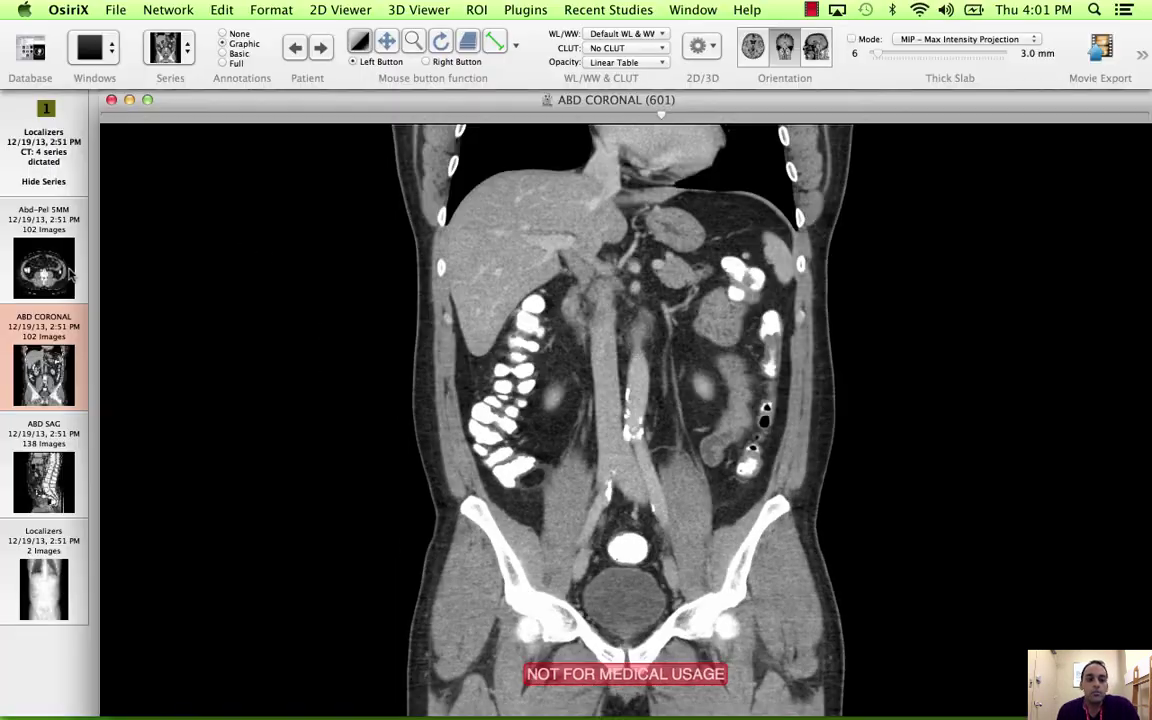